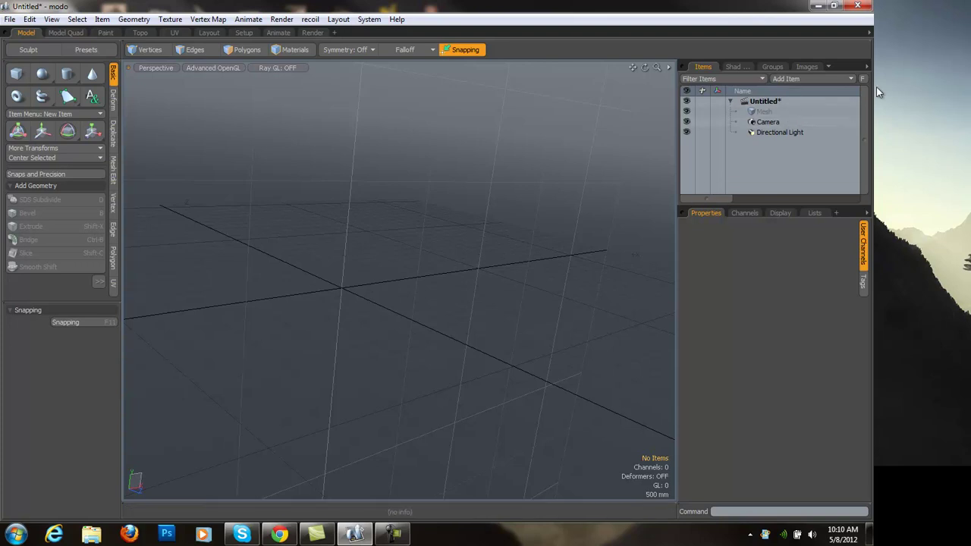
Add a backdrop item to the scene.
left_click(829, 79)
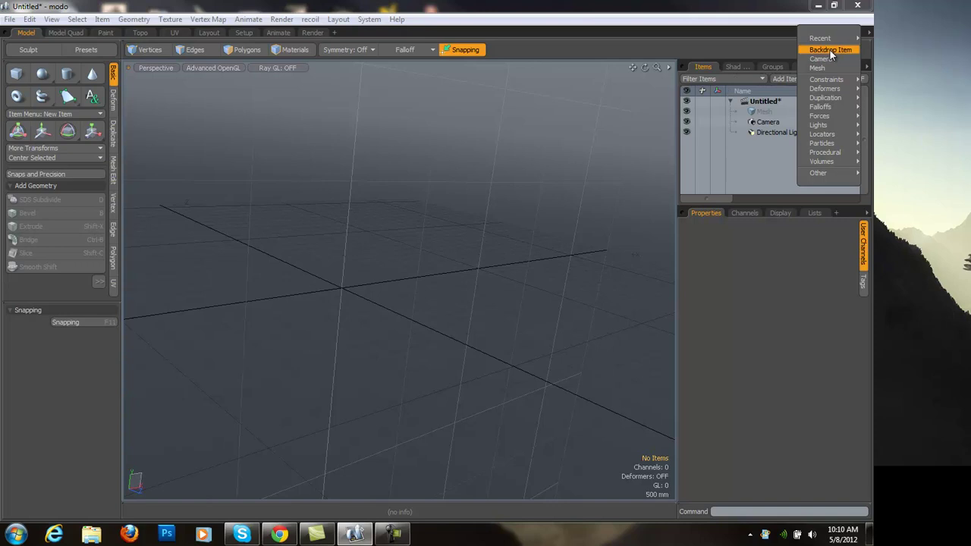
left_click(829, 50)
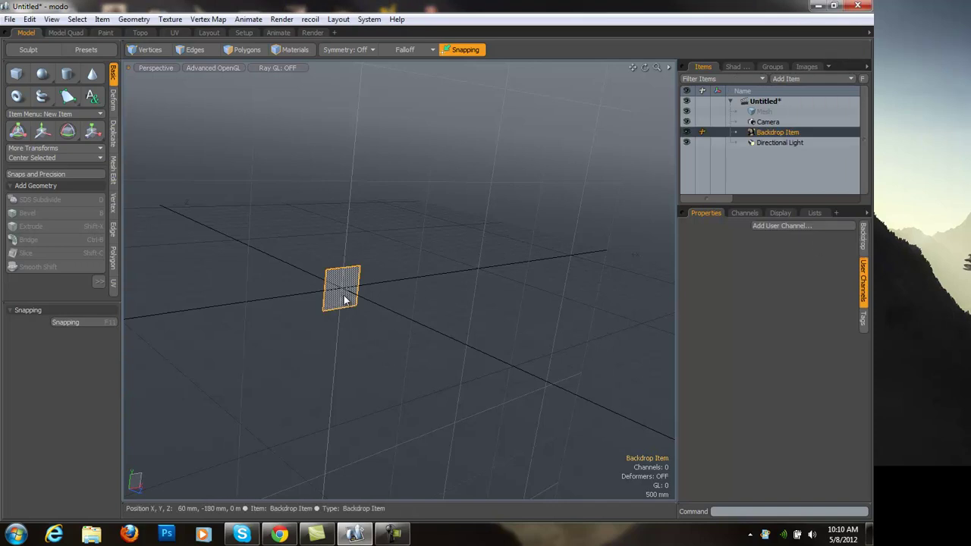
key("a")
left_click_drag(433, 319, 567, 313, "alt")
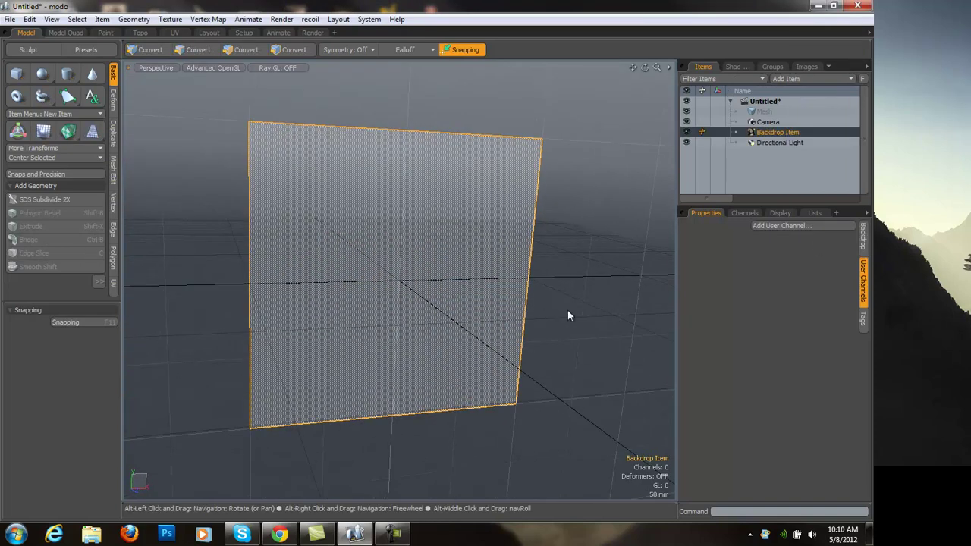
Load the tire tread image from the REF PICS folder as a clip for the backdrop item.
left_click(863, 241)
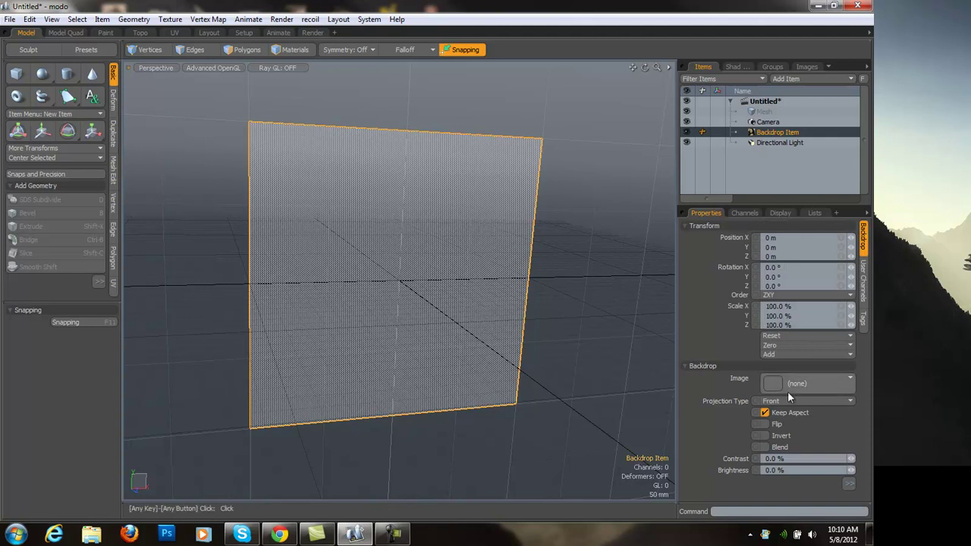
left_click(810, 379)
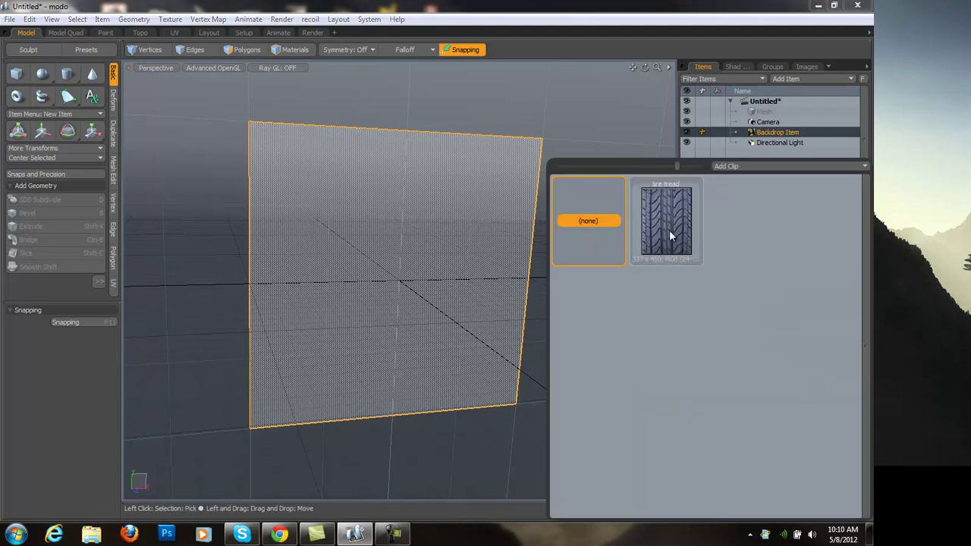
left_click(781, 167)
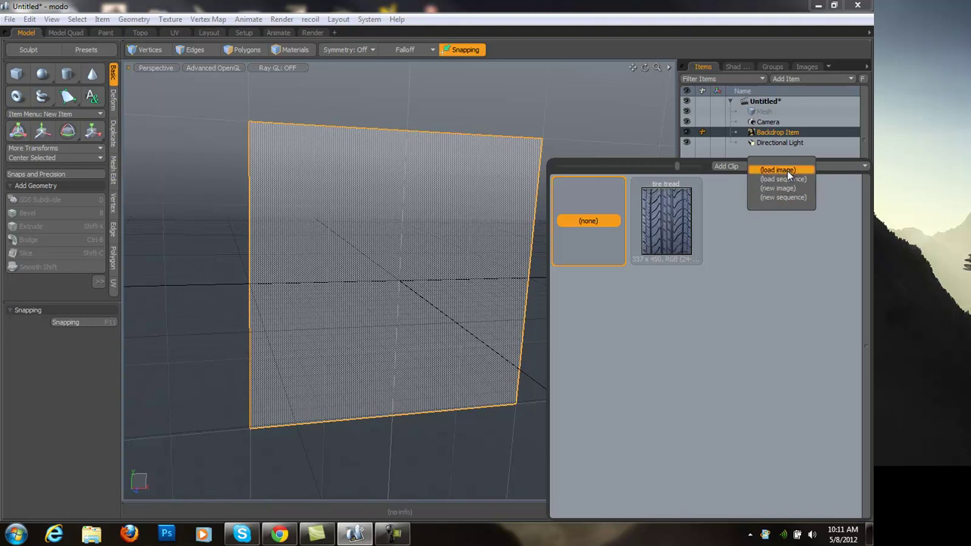
left_click(787, 170)
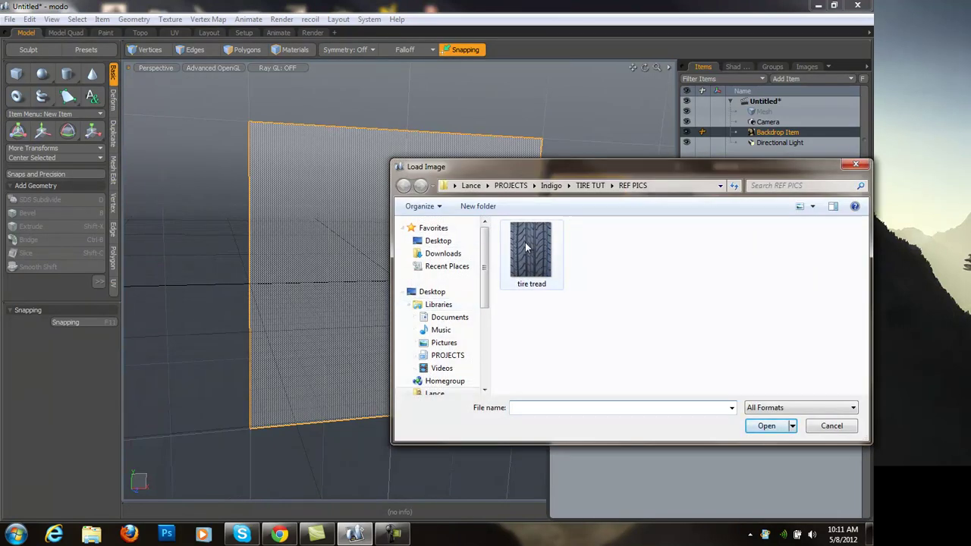
double_click(525, 242)
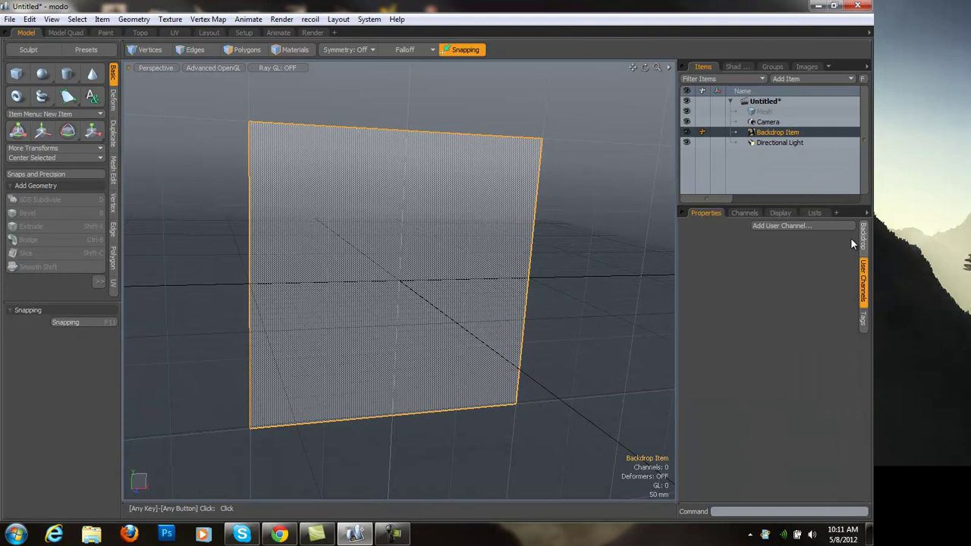
Assign the tire tread clip as the backdrop item's image.
left_click(862, 245)
left_click(814, 389)
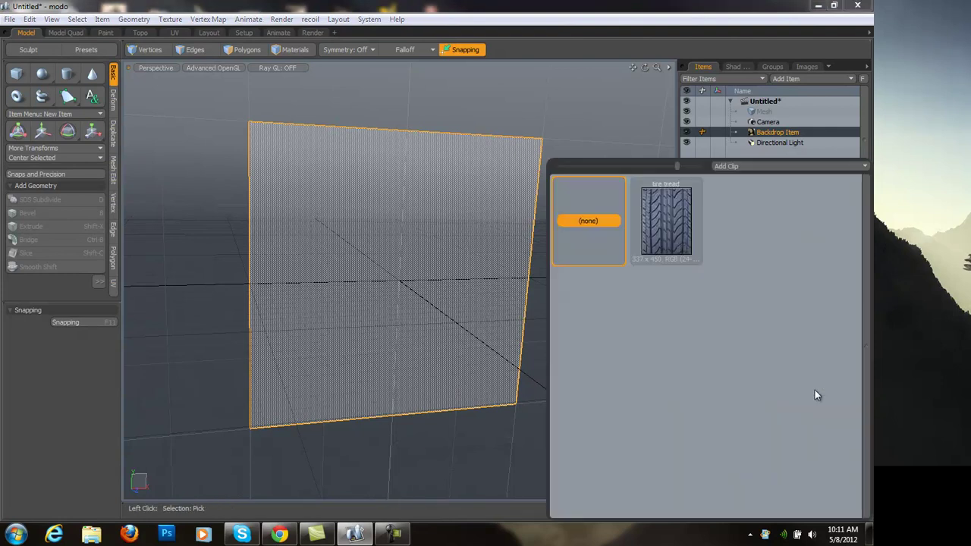
left_click(667, 227)
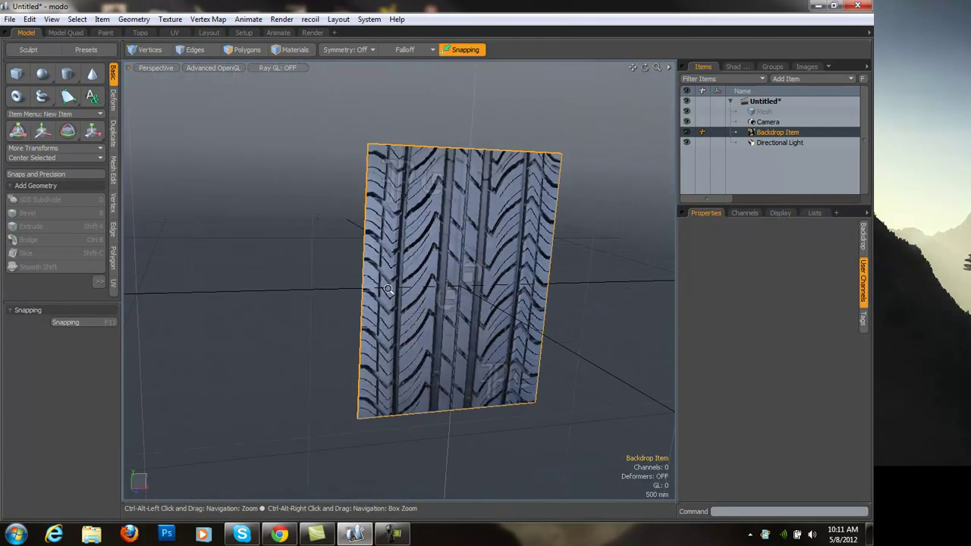
left_click_drag(376, 290, 334, 282, "alt")
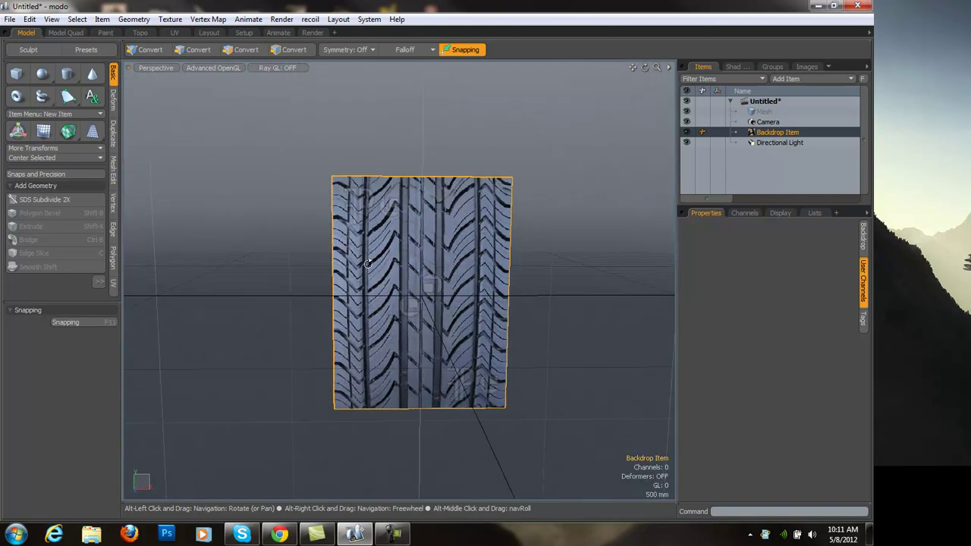
Set the tire tread backdrop's transparency to 50%.
left_click(863, 237)
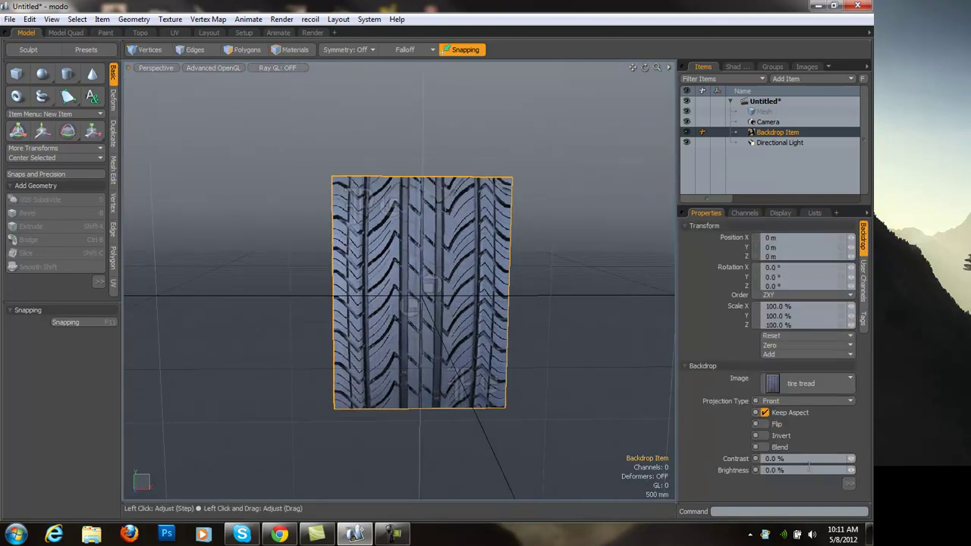
left_click(847, 483)
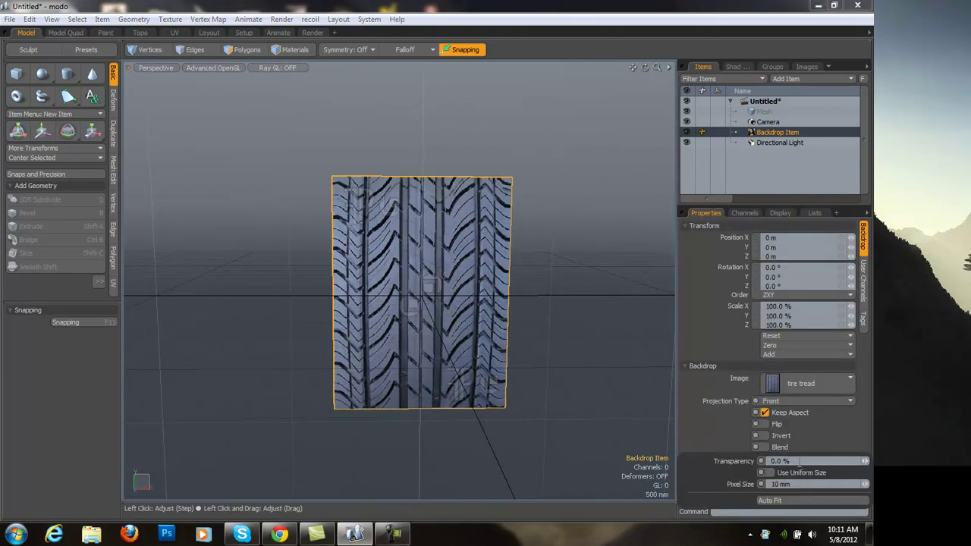
left_click_drag(793, 461, 719, 457)
type("50")
key("Return")
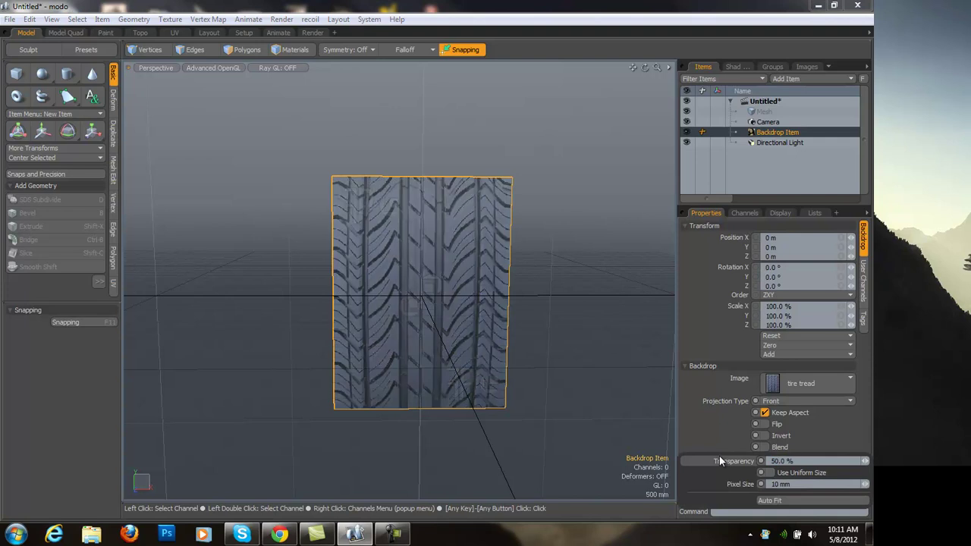
left_click(709, 439)
left_click_drag(539, 342, 505, 319, "alt")
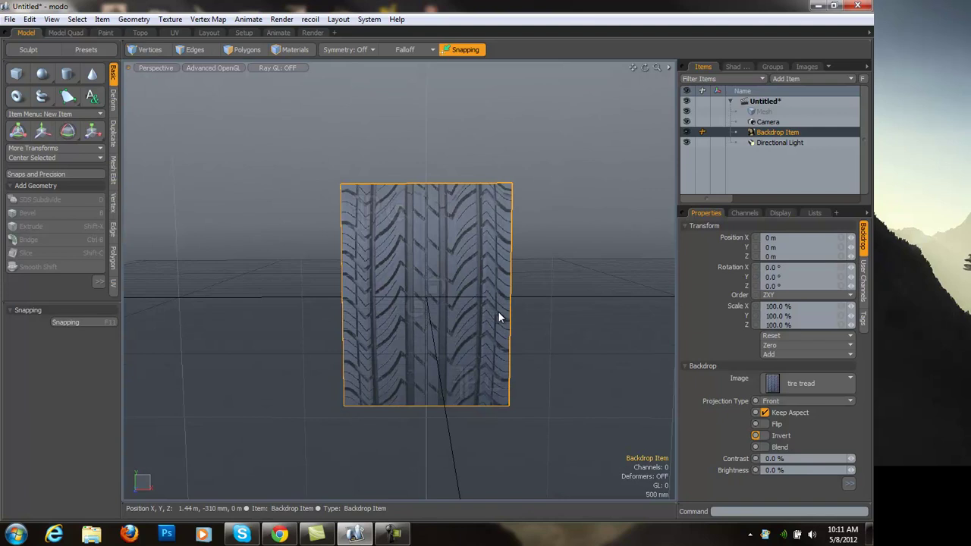
Switch the viewport to the Front view and turn snapping off.
key("ctrl+space")
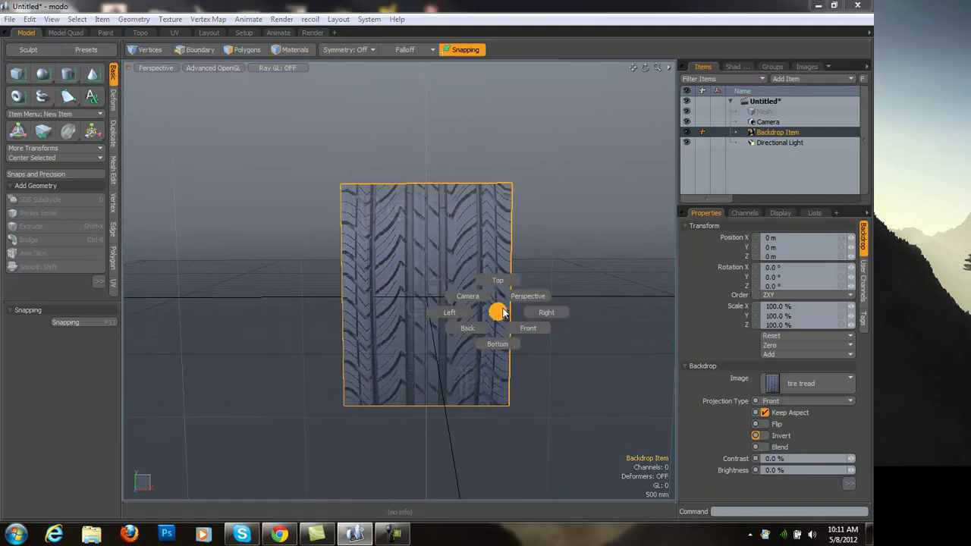
left_click(528, 328)
left_click_drag(480, 326, 414, 300, "ctrl+alt")
left_click_drag(415, 300, 445, 295, "ctrl+alt")
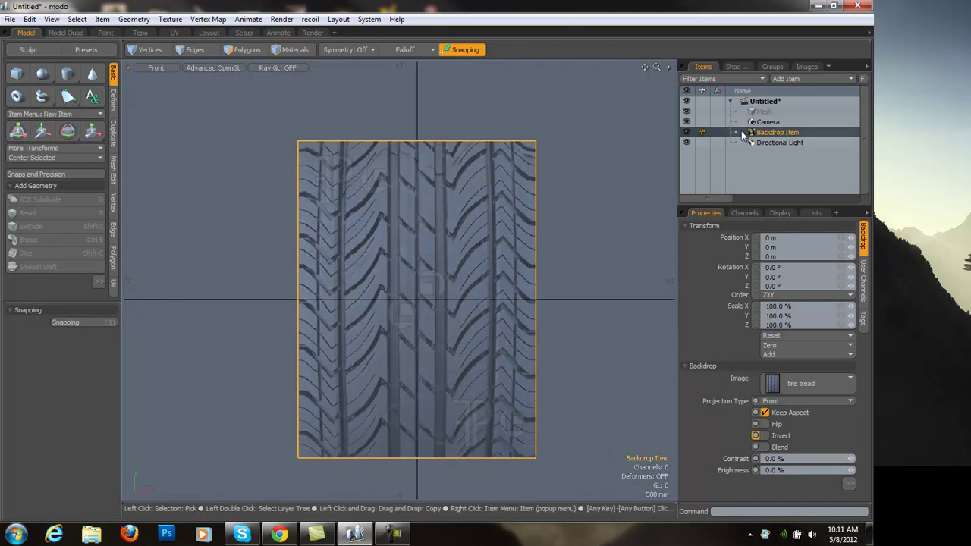
left_click(772, 111)
left_click_drag(350, 253, 373, 252, "ctrl+alt")
left_click_drag(373, 252, 374, 220, "alt+shift")
left_click_drag(336, 245, 364, 244, "ctrl+alt")
left_click(307, 303)
left_click_drag(320, 272, 304, 240, "alt+shift")
left_click_drag(304, 242, 314, 250, "ctrl+alt")
left_click_drag(309, 284, 332, 280, "ctrl+alt")
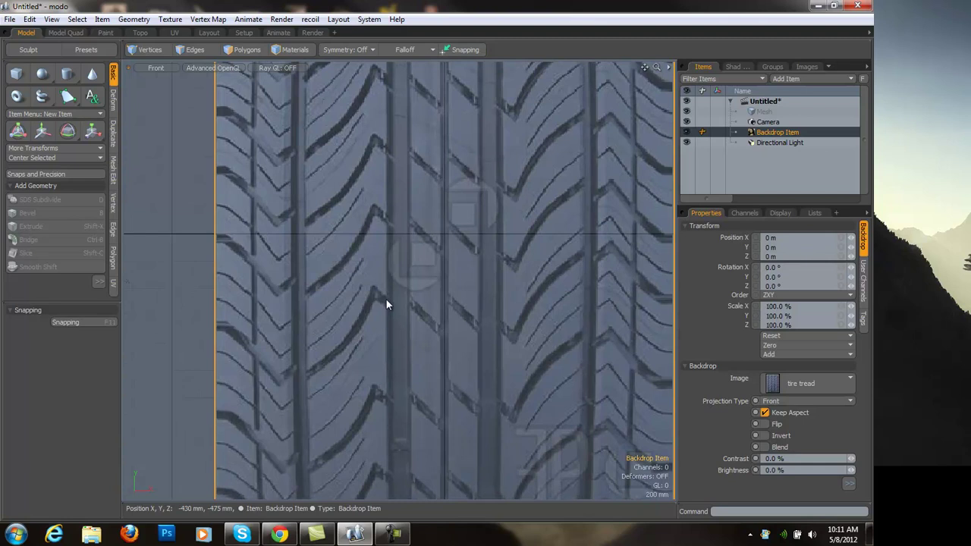
Start a Pen polygon with six points along the lower curve, inner edge and upper peak of a tread block left of centre.
left_click(69, 97)
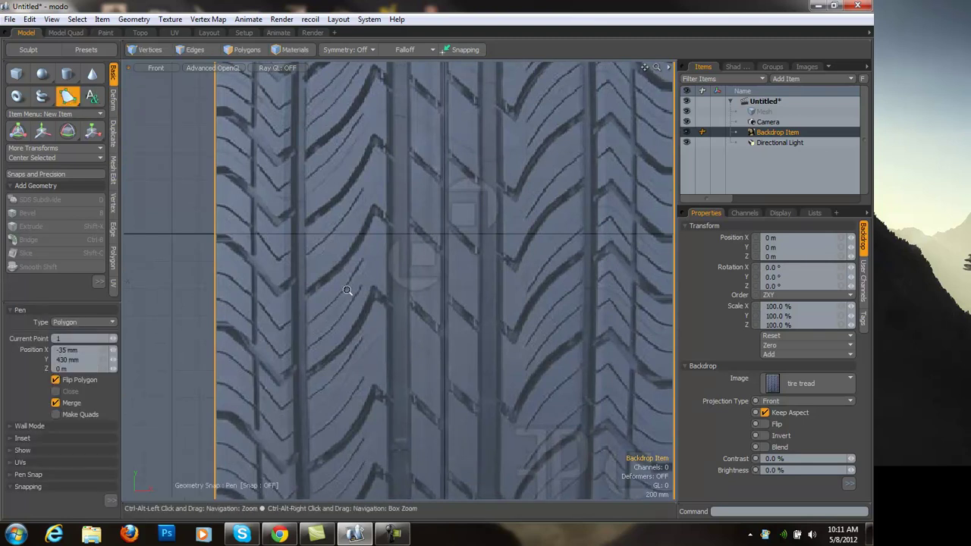
scroll(298, 301, "up", 2)
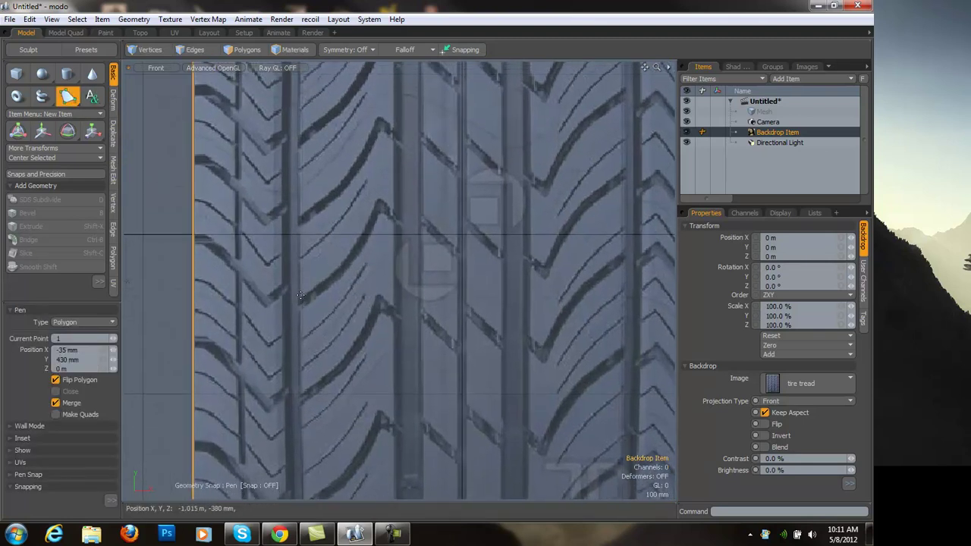
left_click(300, 298)
left_click(350, 253)
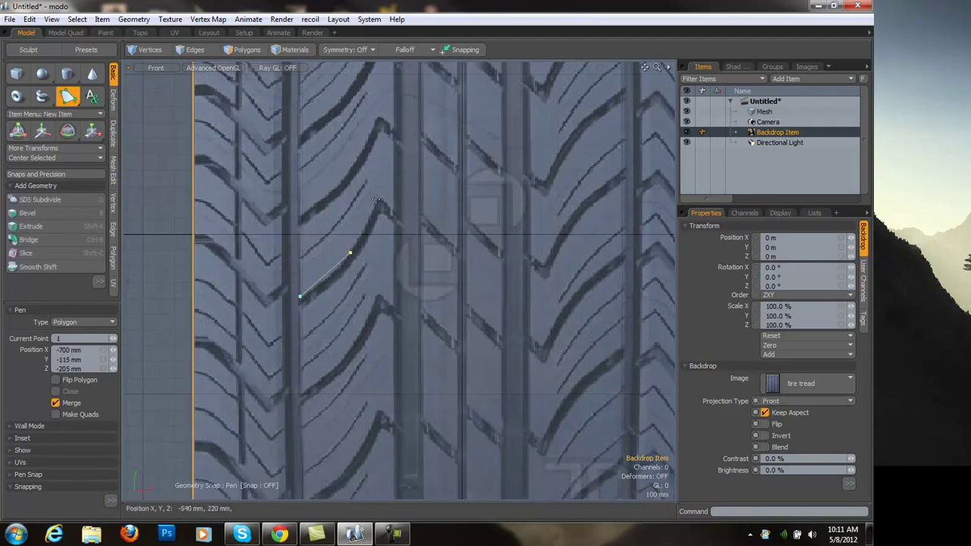
left_click(378, 200)
left_click(392, 209)
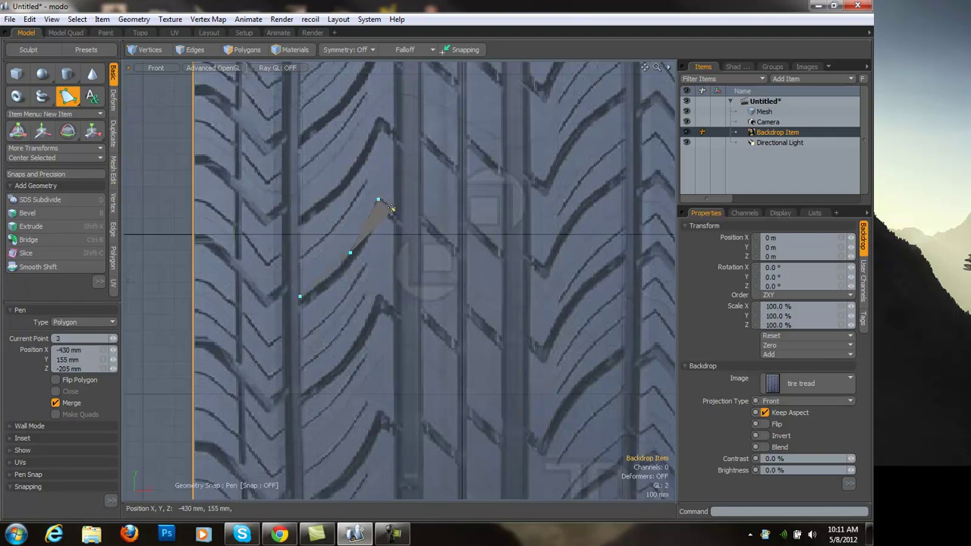
left_click(393, 142)
left_click(383, 134)
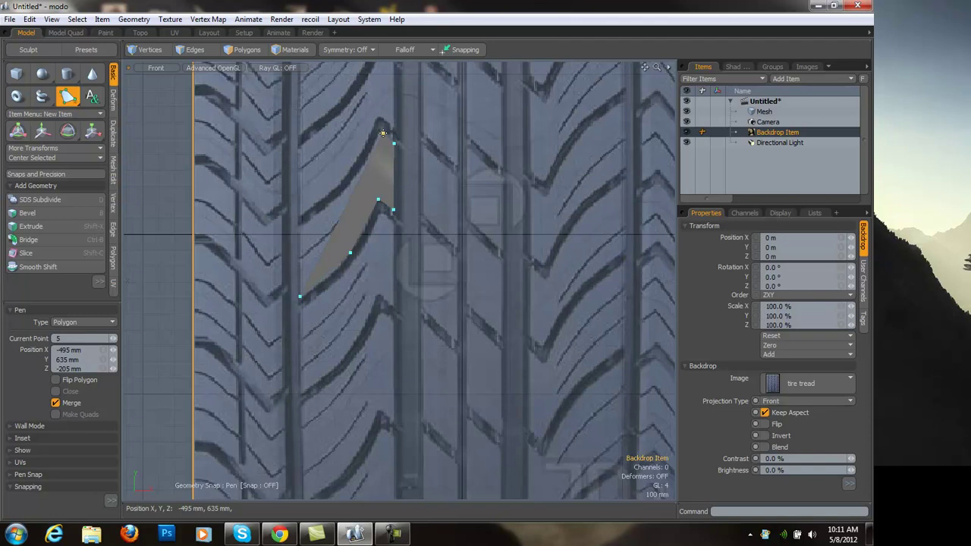
Change the viewport shading to Wireframe so the backdrop can be traced through the polygon.
key("KP_4")
key("KP_4")
key("KP_4")
key("KP_4")
key("KP_4")
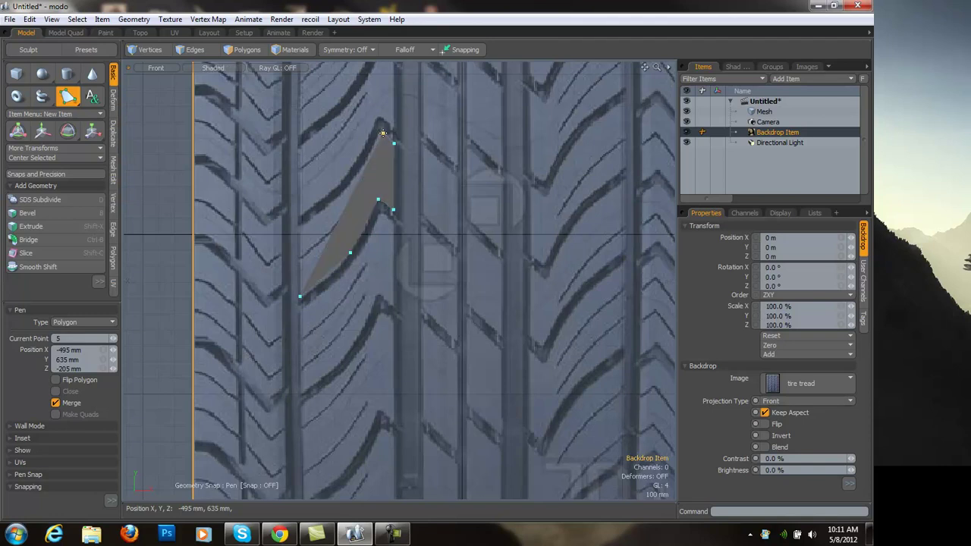
key("ctrl+2")
key("ctrl+1")
key("ctrl+2")
key("ctrl+1")
key("ctrl+2")
key("ctrl+1")
key("ctrl+2")
key("ctrl+1")
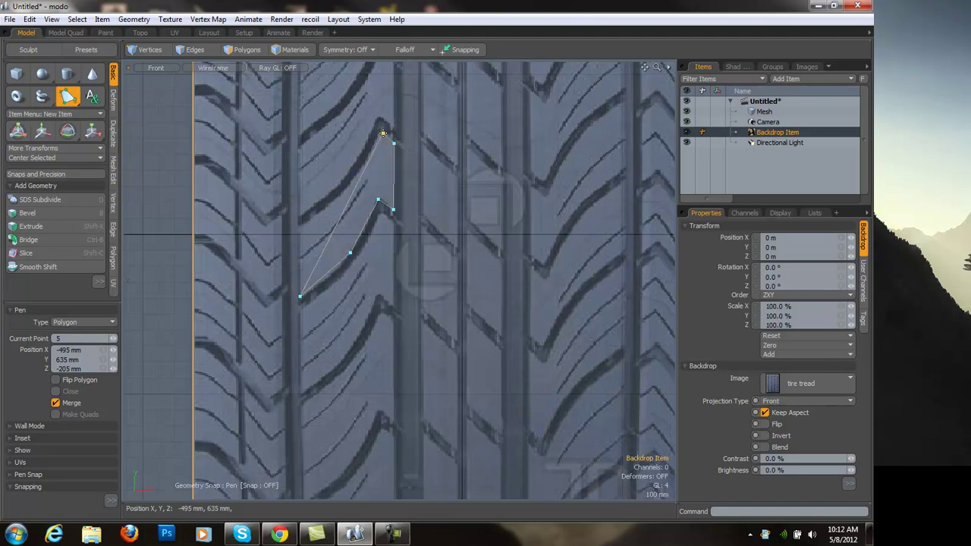
Continue the polygon along the block's upper curve to its outer edge, down to the thin groove and along the groove to its tip.
left_click_drag(360, 179, 343, 192)
left_click_drag(326, 219, 300, 229)
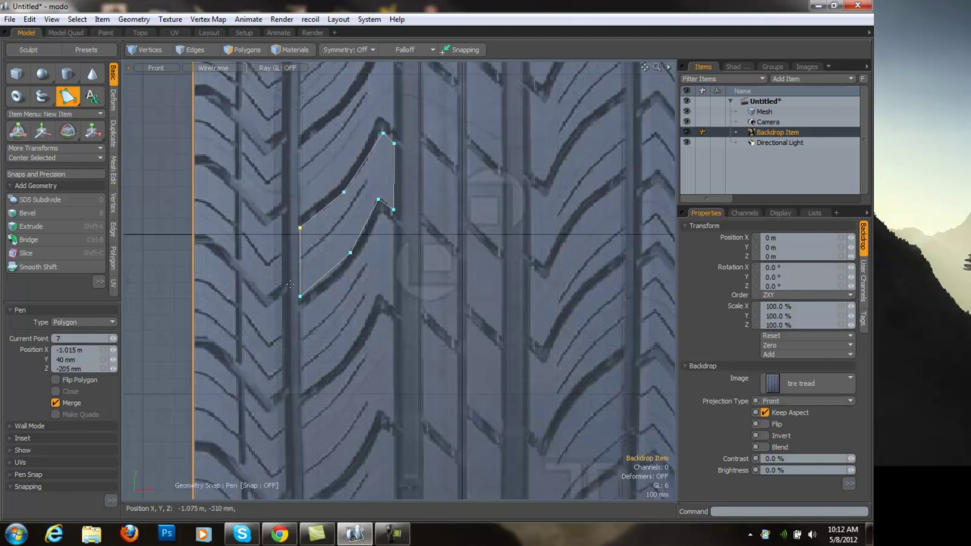
mouse_move(302, 258)
left_mouse_down("ctrl+alt")
mouse_move(352, 253)
mouse_move(296, 254)
left_mouse_up("ctrl+alt")
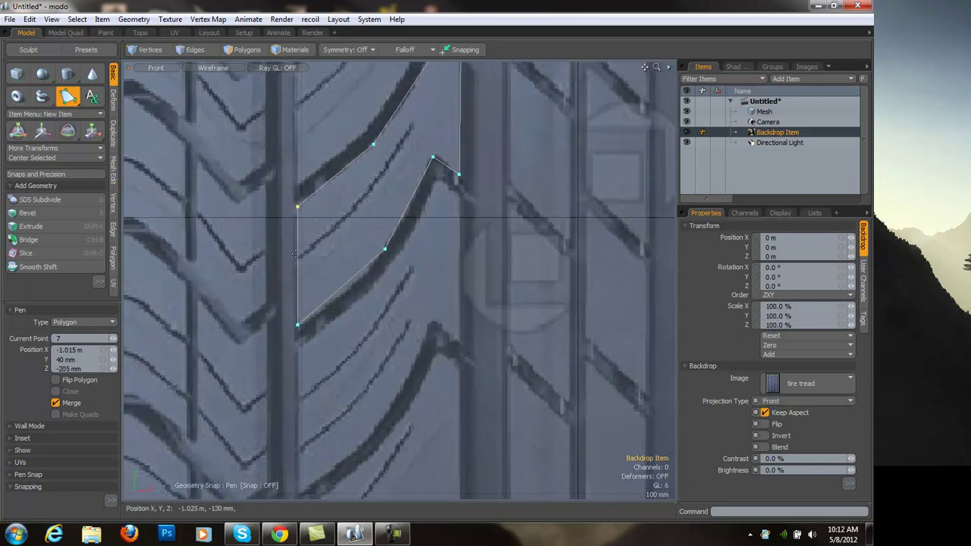
left_click(298, 255)
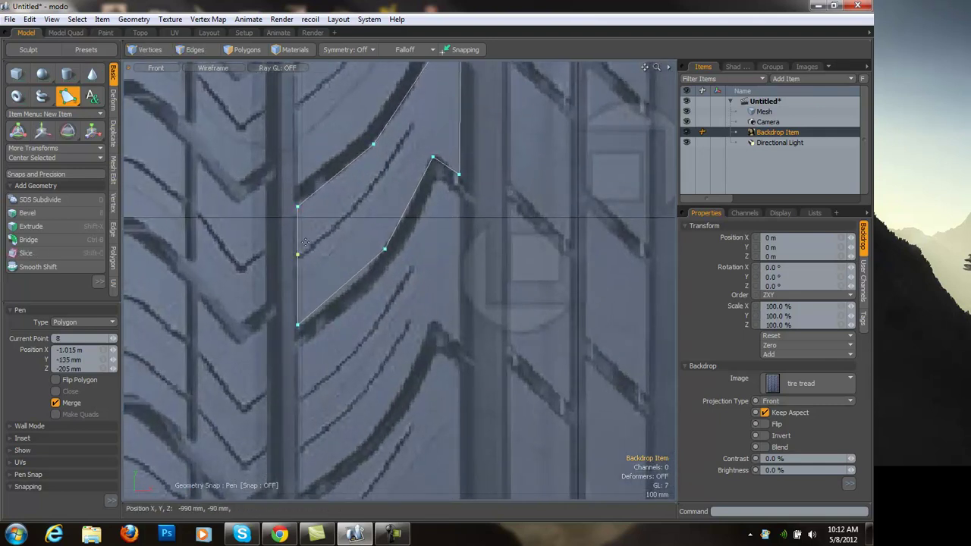
left_click(357, 203)
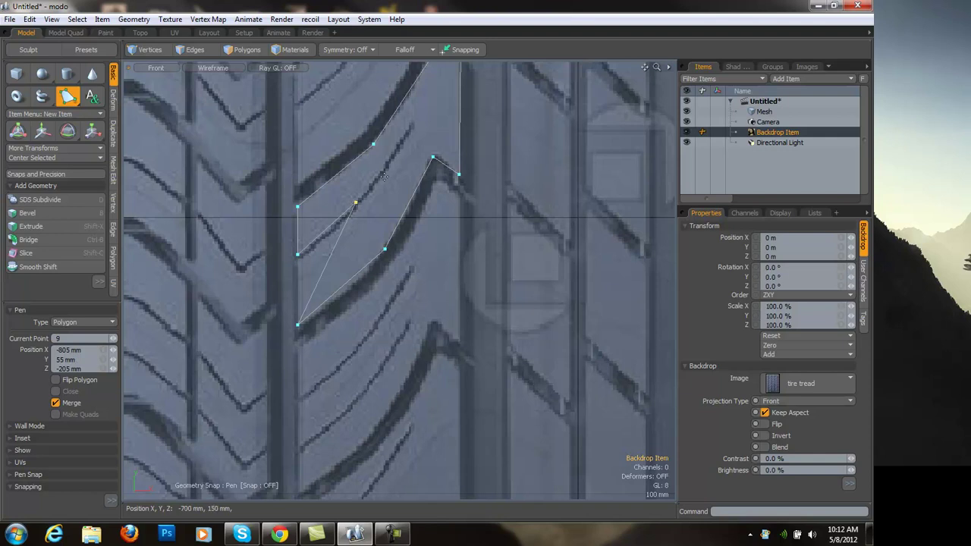
left_click(410, 124)
Trace the thin groove's lower side back to the block's outer edge, aligning the last point with that edge, and finish the polygon.
scroll(410, 122, "up", 2)
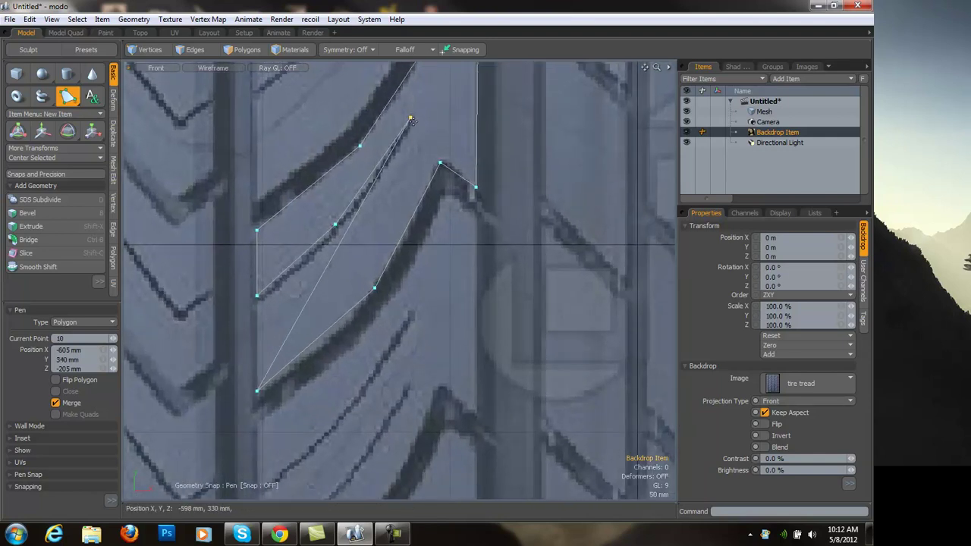
left_click(415, 122)
left_click(336, 232)
left_click(263, 303)
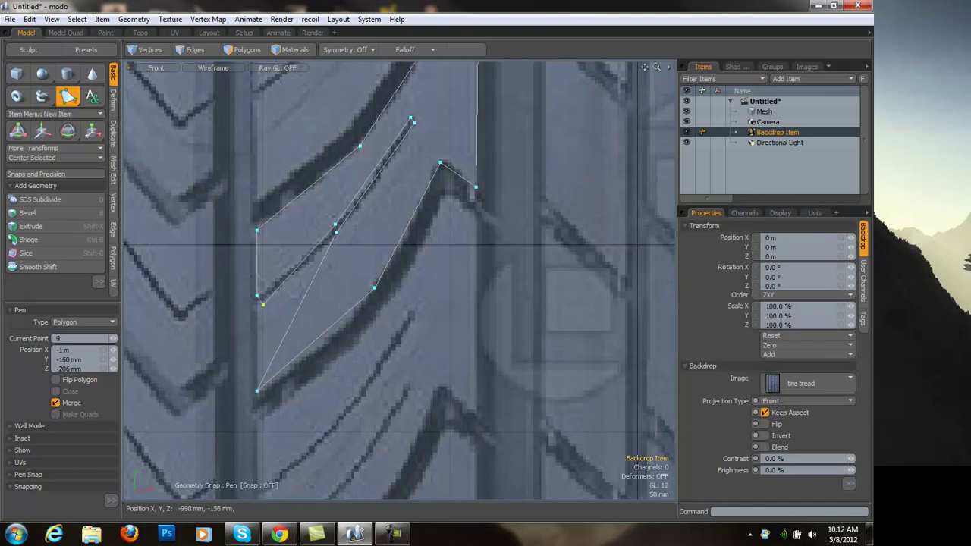
key("ctrl+z")
left_click(258, 304)
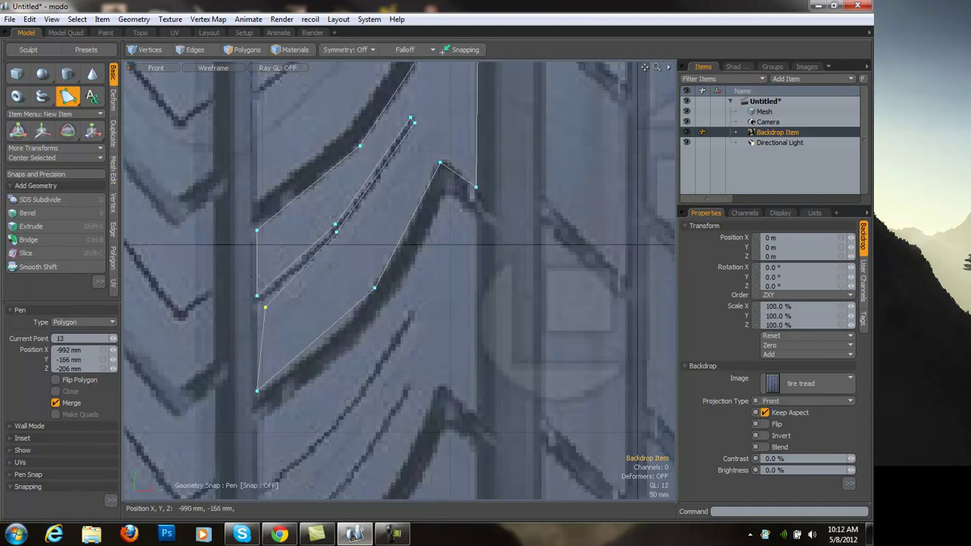
left_click_drag(258, 305, 256, 305)
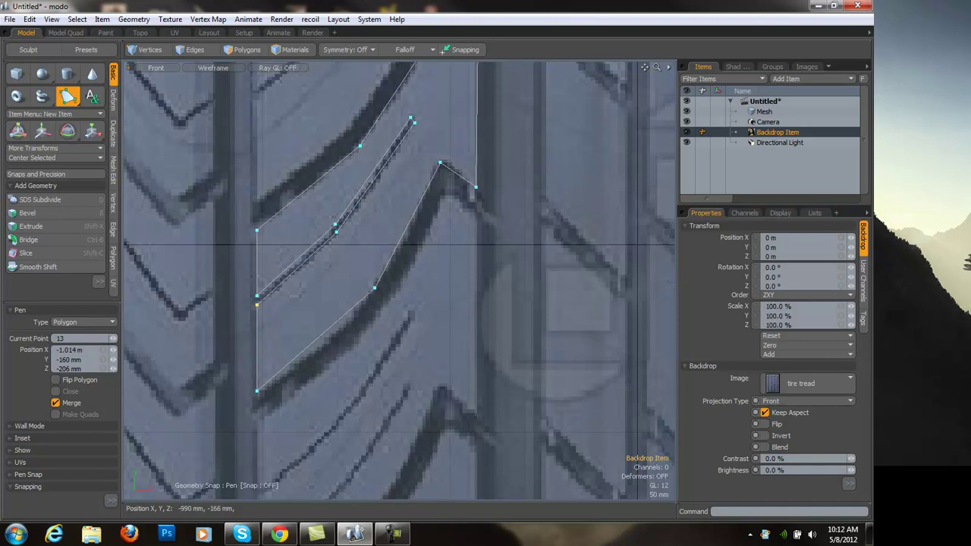
key("space")
Trace the parallelogram tread block on the rib just left of the centre groove as a four-point Pen polygon.
left_click_drag(390, 344, 282, 330, "ctrl+alt")
left_click(68, 98)
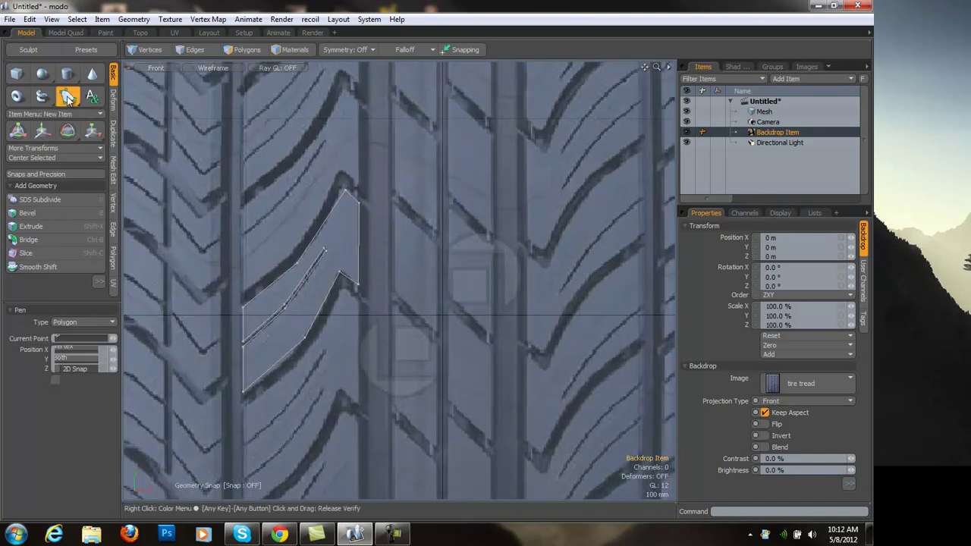
left_click(394, 206)
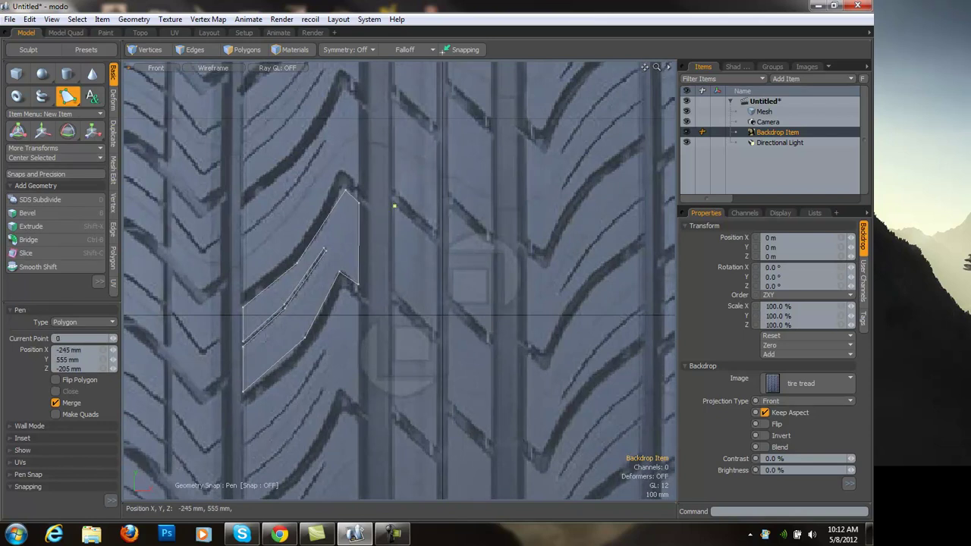
left_click(394, 290)
left_click(434, 328)
left_click(434, 243)
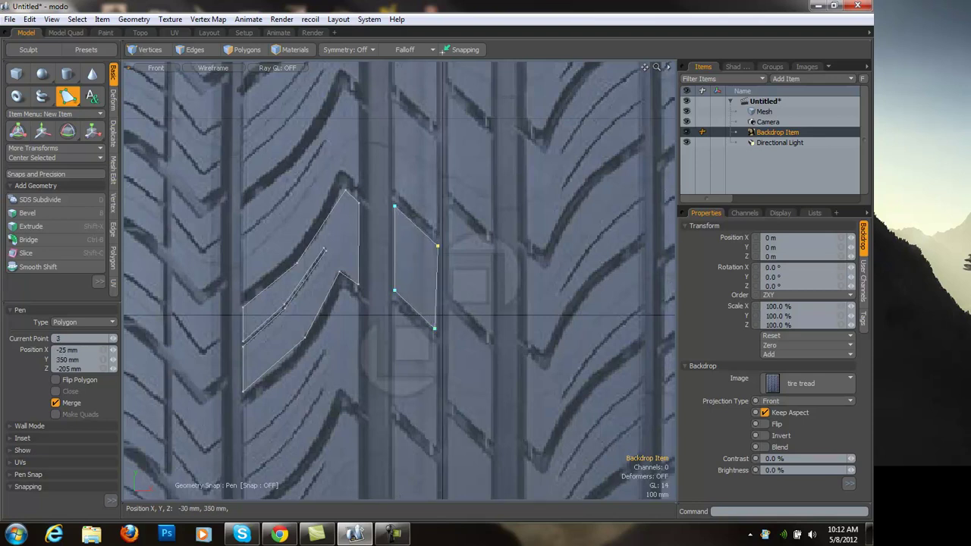
key("space")
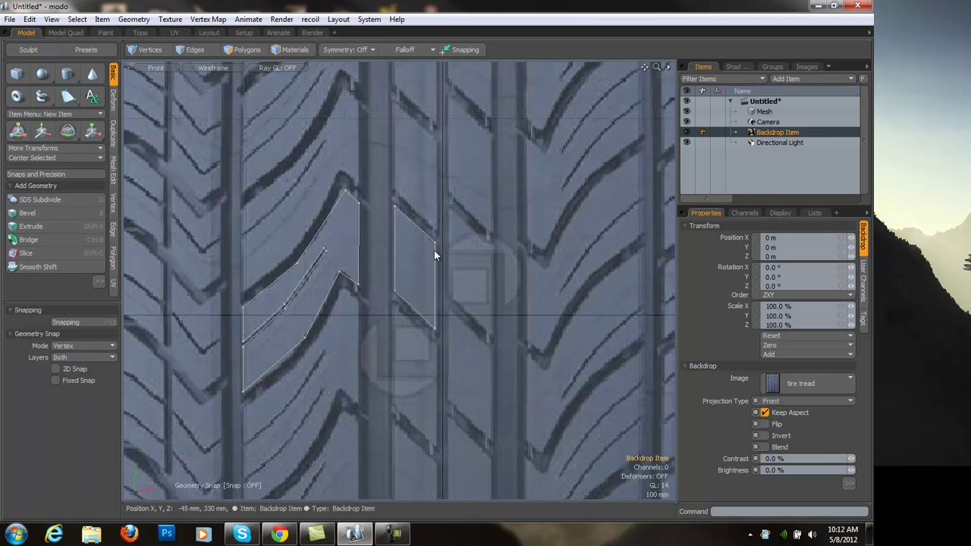
Duplicate the parallelogram polygon and move the copy 275 mm along X onto the matching block across the centre groove.
key("3")
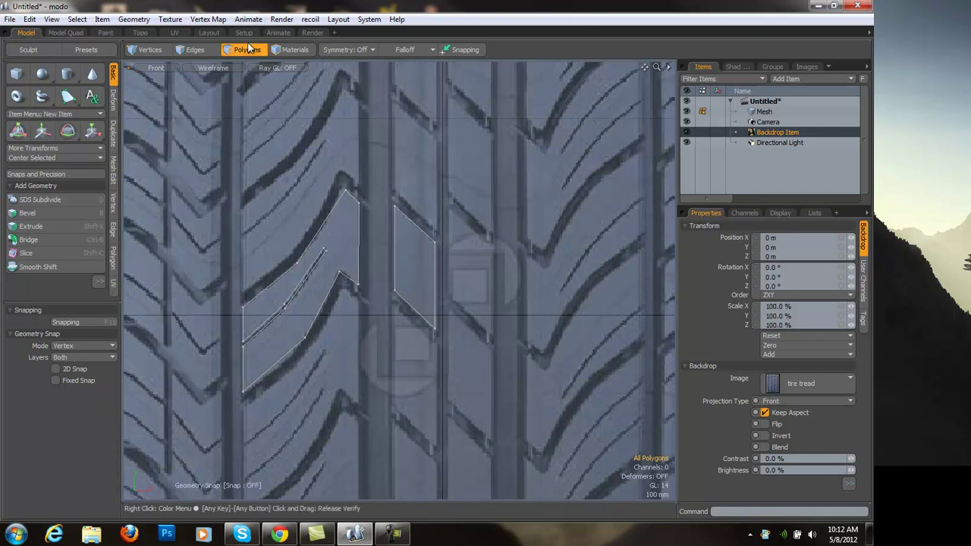
key("1")
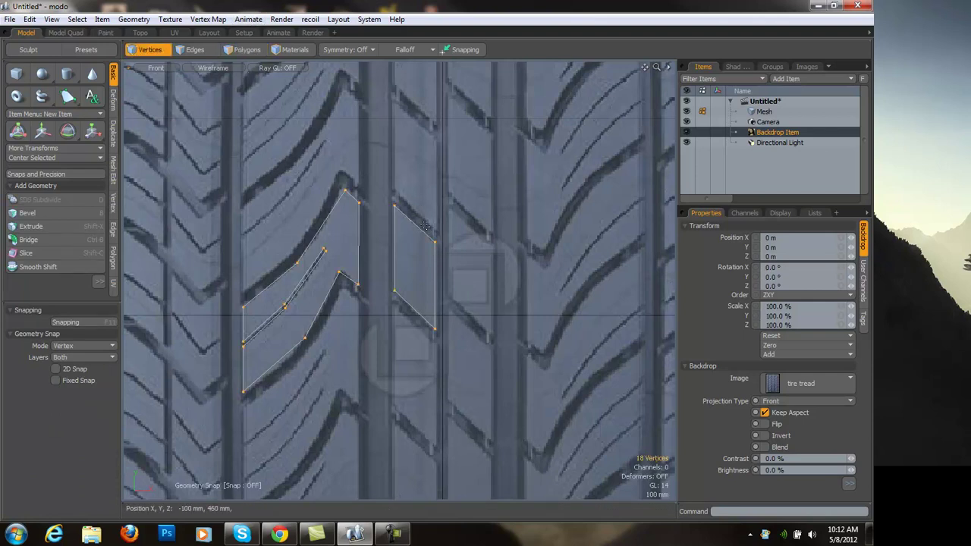
key("3")
left_click(420, 262)
key("ctrl+c")
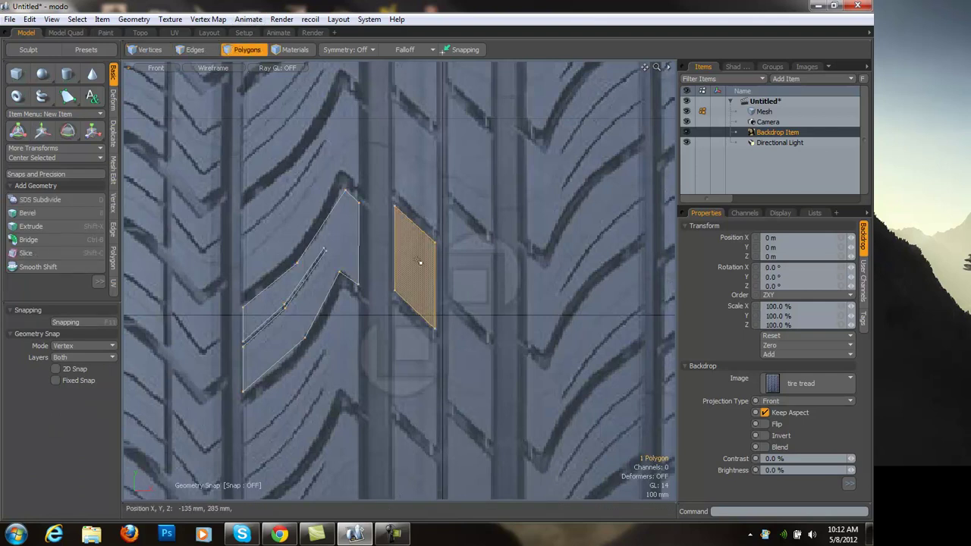
key("w")
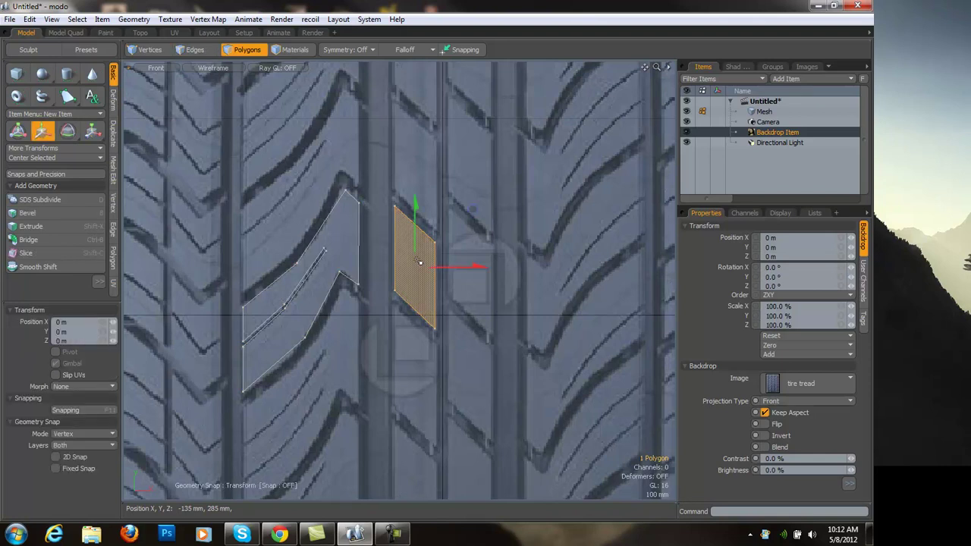
left_click_drag(420, 266, 467, 267)
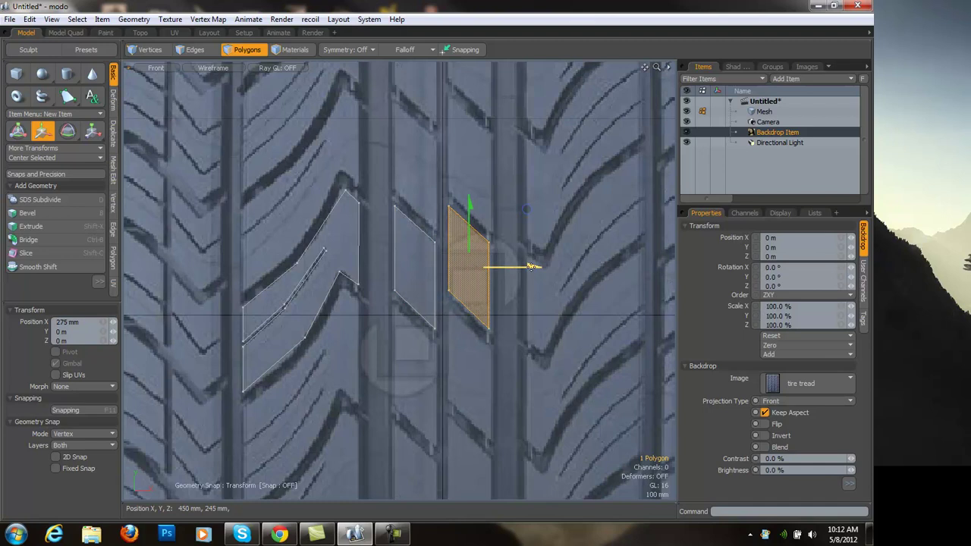
key("space")
left_click(527, 305)
Trace the upper half of the chevron block beside the outer shoulder as a six-point Pen polygon above its thin groove.
scroll(409, 329, "down", 1)
left_click_drag(176, 284, 236, 245, "alt+shift")
left_click(67, 95)
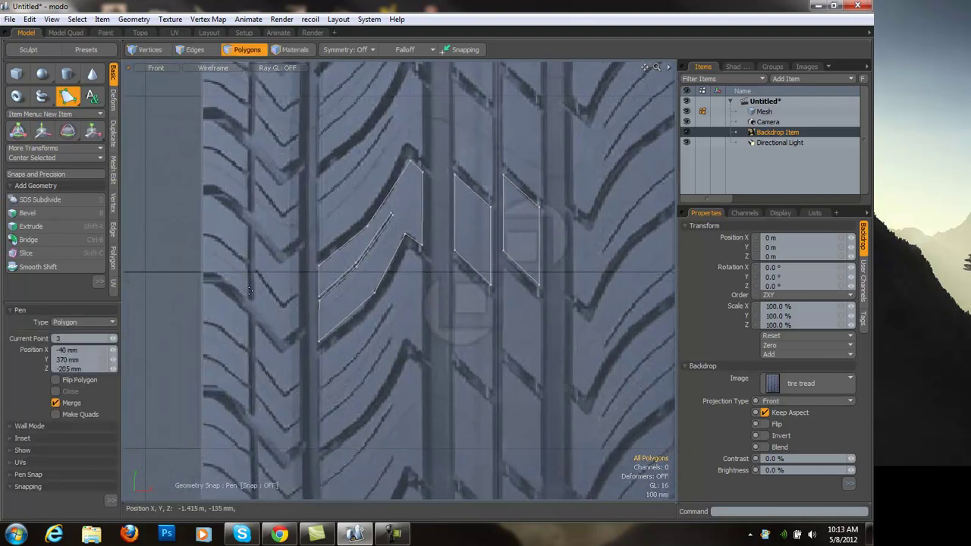
left_click(255, 234)
left_click(253, 270)
left_click(282, 304)
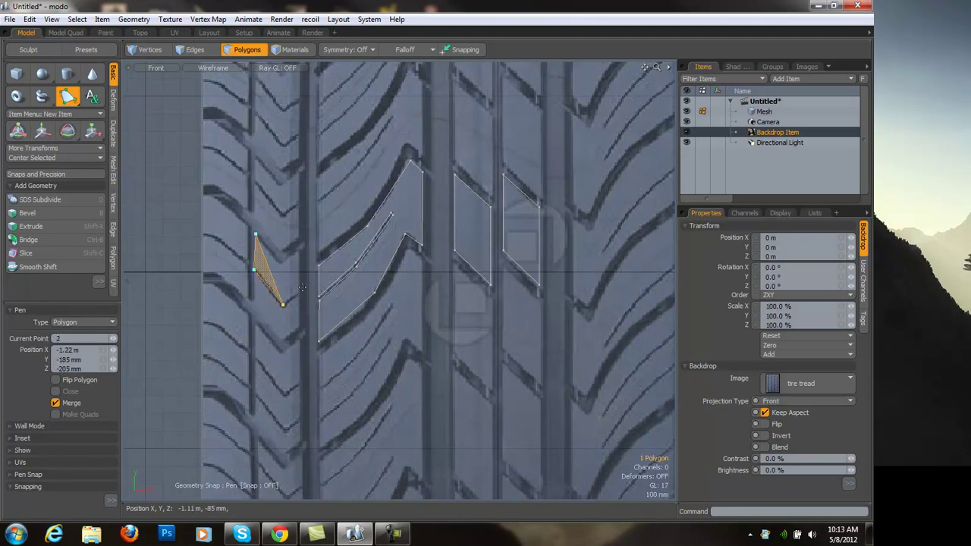
left_click(298, 292)
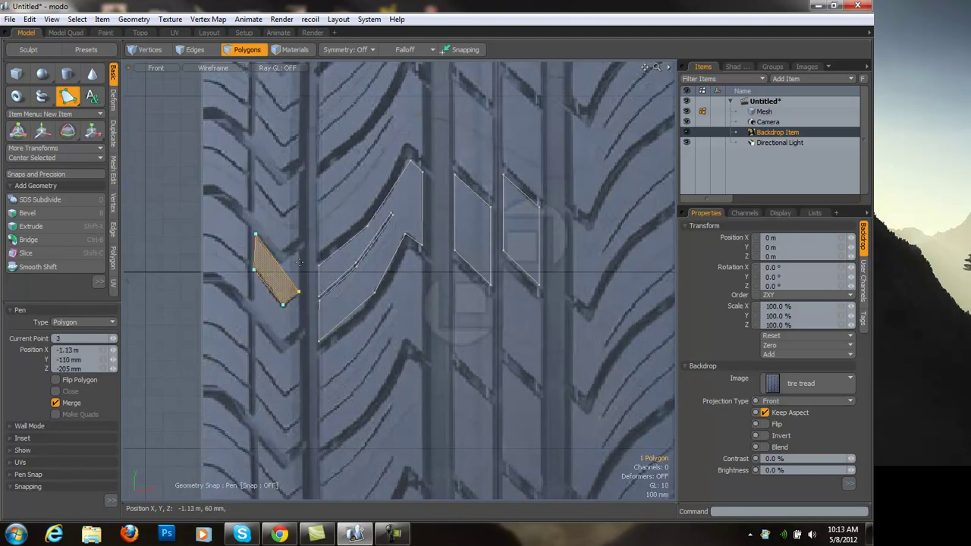
left_click(298, 251)
left_click(279, 259)
left_click_drag(279, 260, 281, 261)
key("space")
Duplicate the chevron polygon and move the copy down in Y onto the half block below the thin groove.
key("ctrl+c")
key("ctrl+v")
key("w")
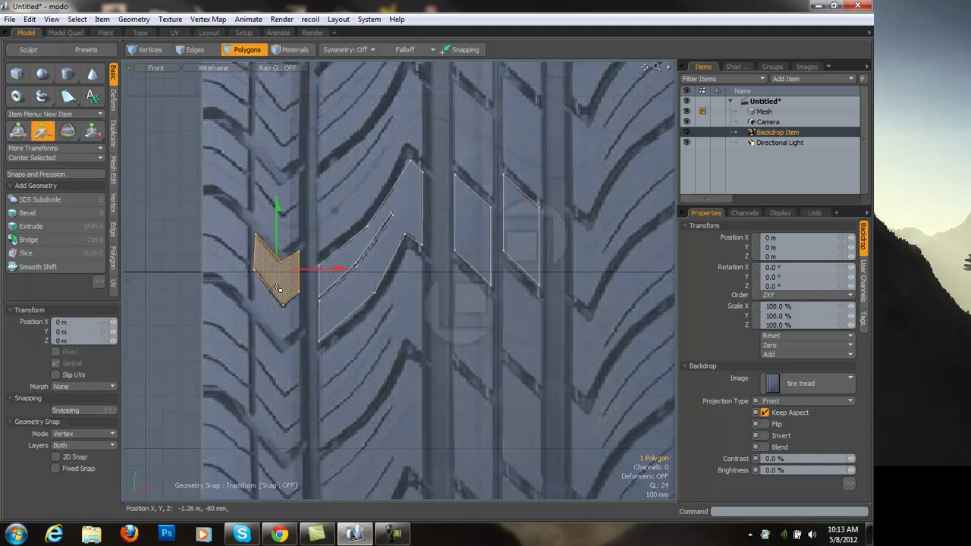
left_click_drag(279, 203, 277, 257)
key("space")
Move the lower tip vertices of both chevrons along X to line them up with the notch vertices above.
left_click_drag(258, 364, 318, 340, "ctrl+alt")
key("space")
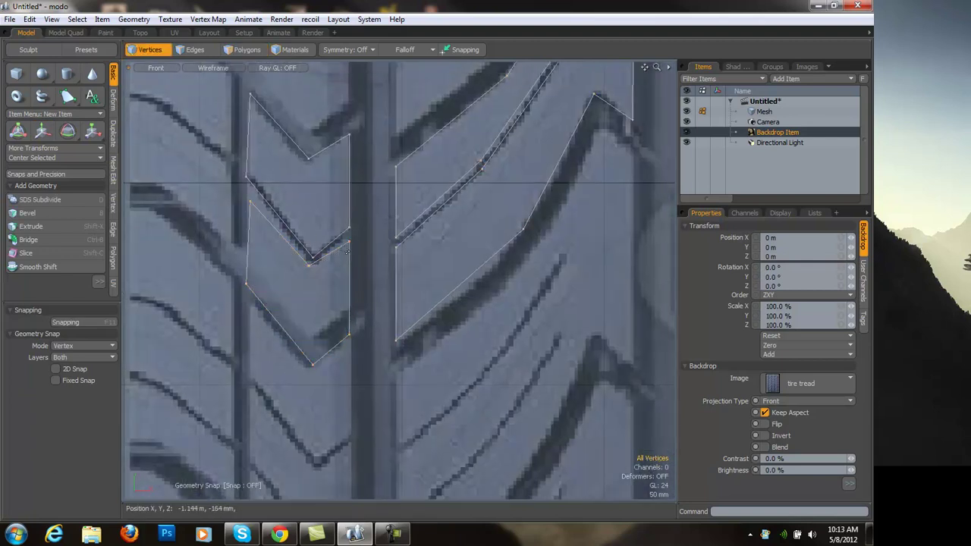
left_click(312, 159)
left_click(316, 261, "shift")
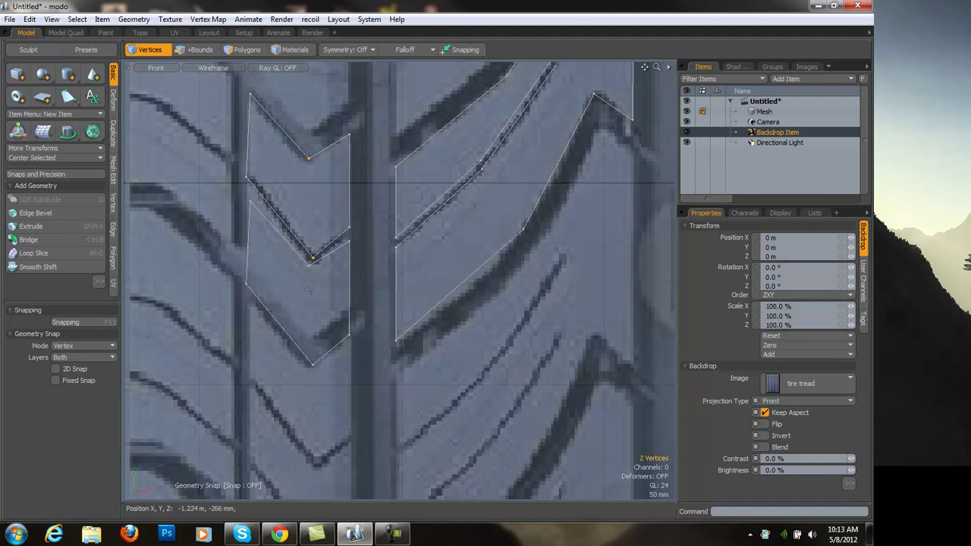
left_click(313, 255)
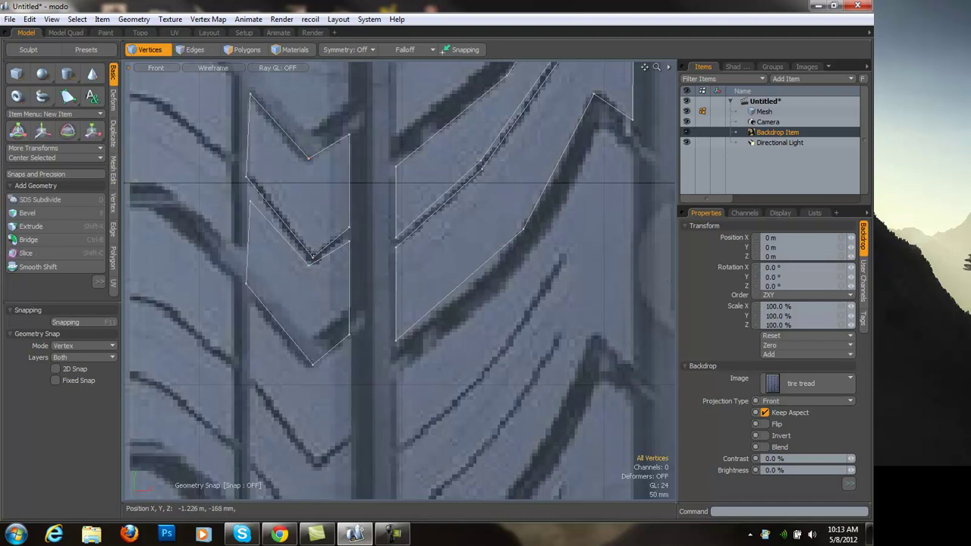
left_click(313, 257)
left_click(312, 367, "shift")
key("w")
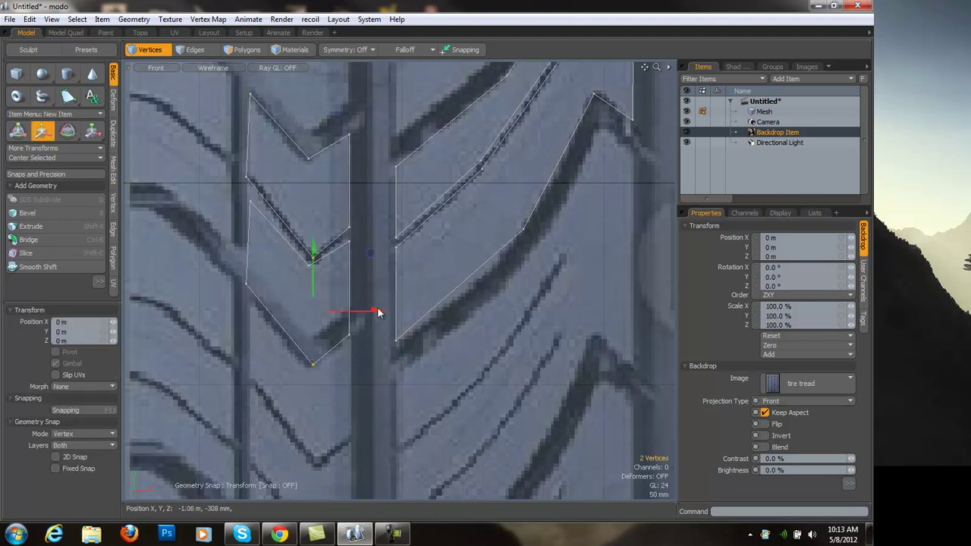
left_click_drag(374, 307, 370, 306)
key("Escape")
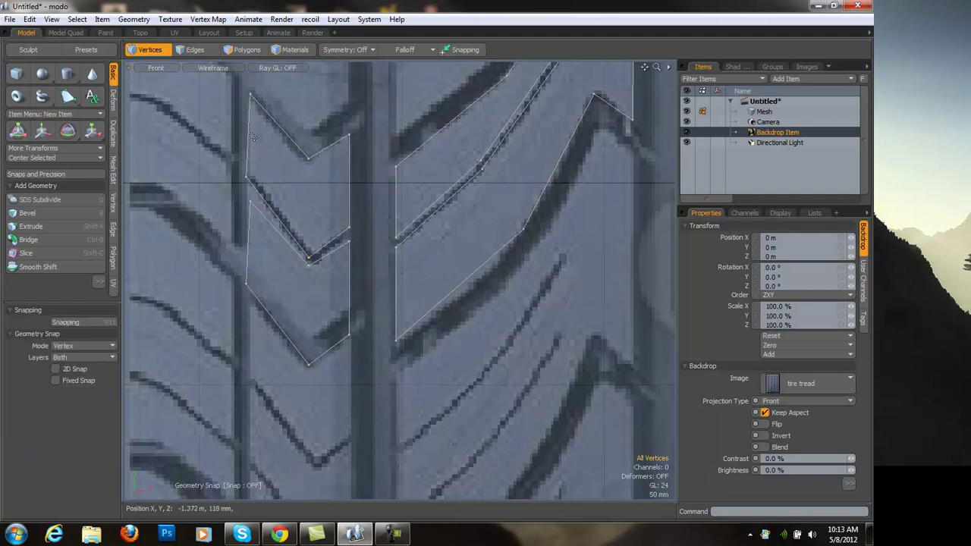
Flatten the four outer-side vertices of both chevrons into one vertical line by scaling them to 0% in X.
mouse_move(265, 125)
right_mouse_down()
mouse_move(264, 90)
mouse_move(231, 119)
mouse_move(203, 258)
mouse_move(261, 328)
right_mouse_up()
key("r")
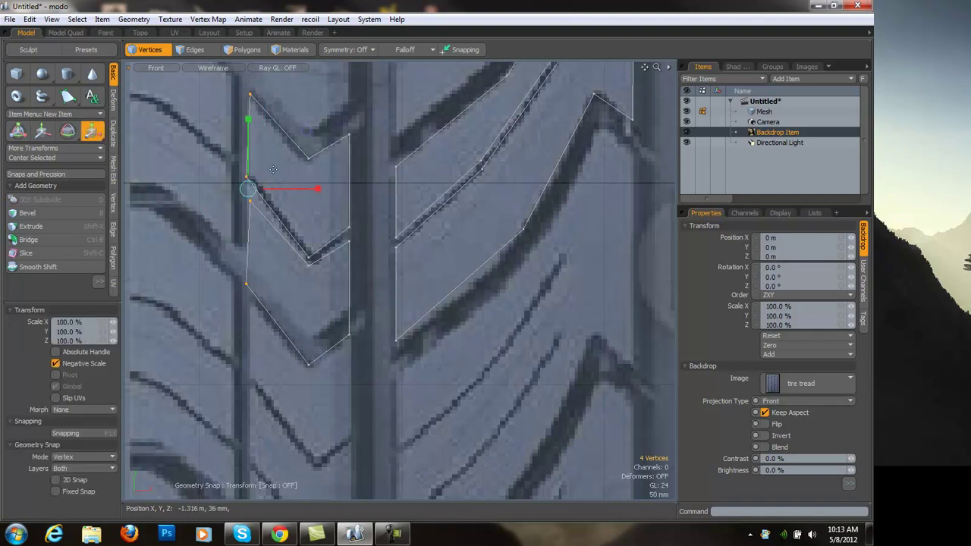
mouse_move(318, 189)
left_mouse_down()
mouse_move(271, 189)
mouse_move(301, 188)
left_mouse_up()
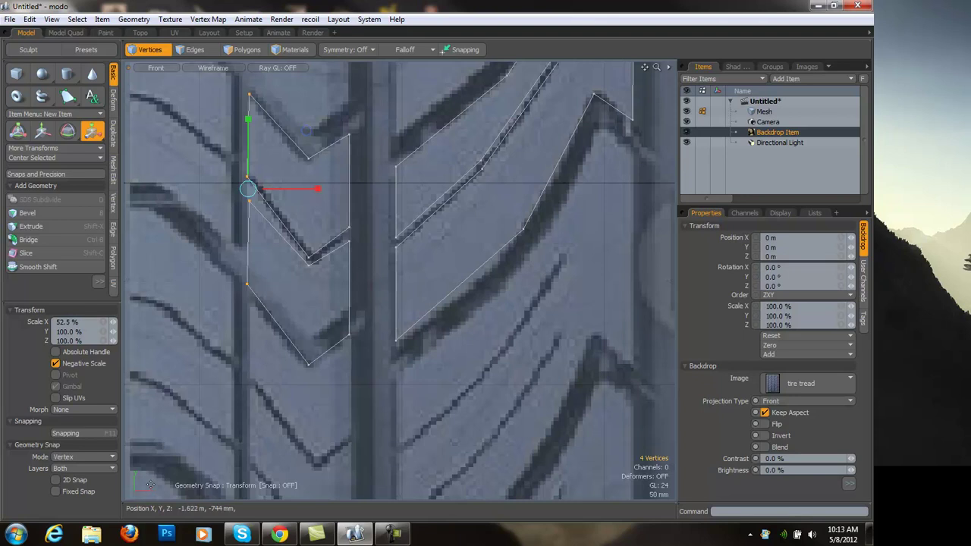
left_click_drag(79, 322, 3, 324)
key("Return")
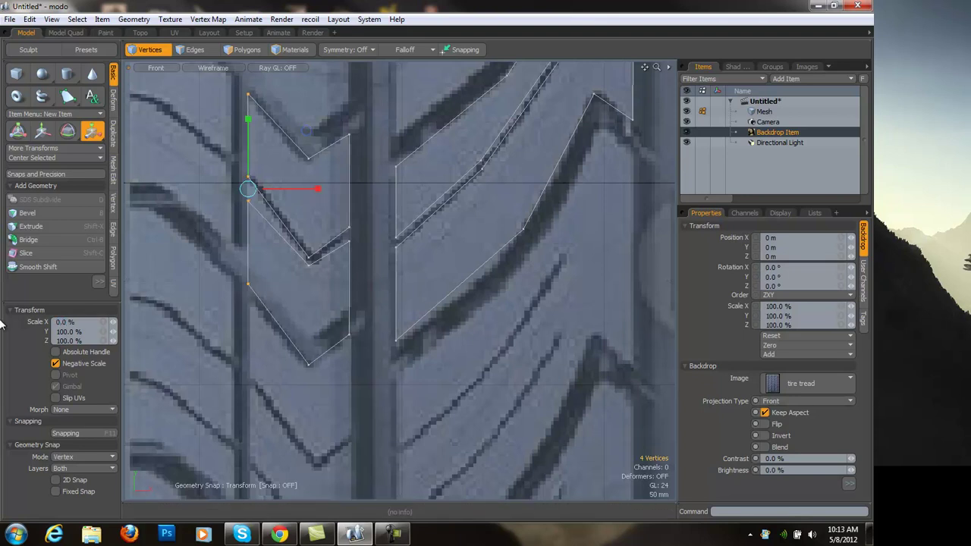
key("space")
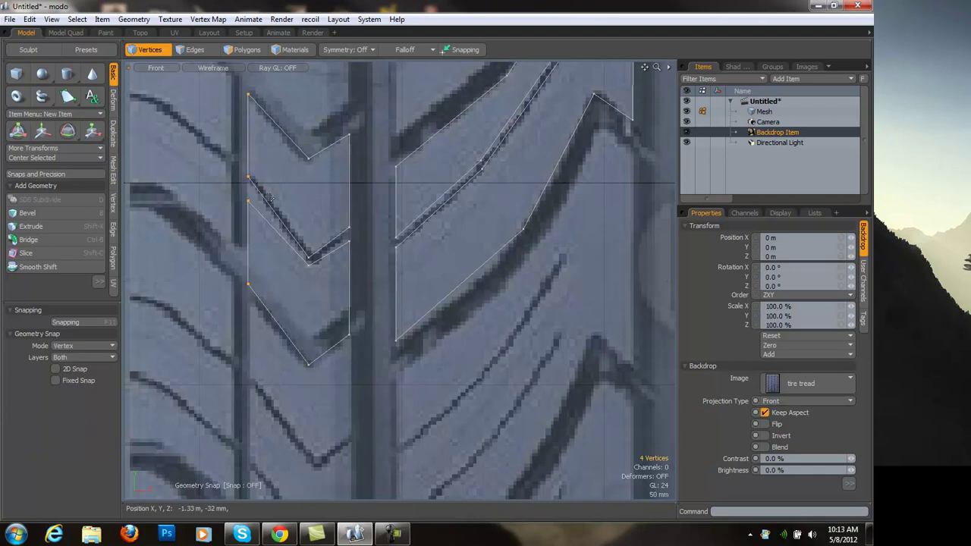
key("2")
mouse_move(334, 136)
right_mouse_down()
mouse_move(343, 106)
mouse_move(361, 195)
mouse_move(350, 371)
mouse_move(332, 364)
right_mouse_up()
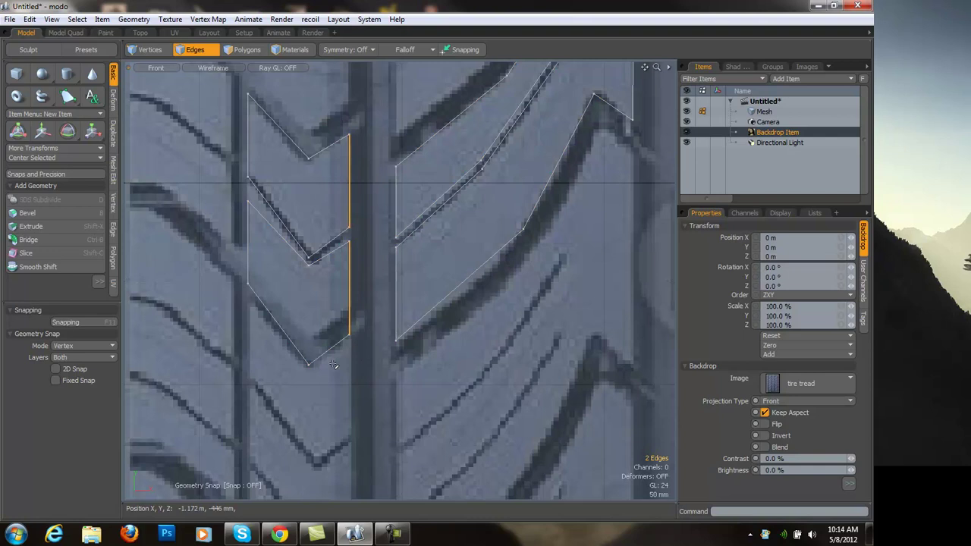
key("1")
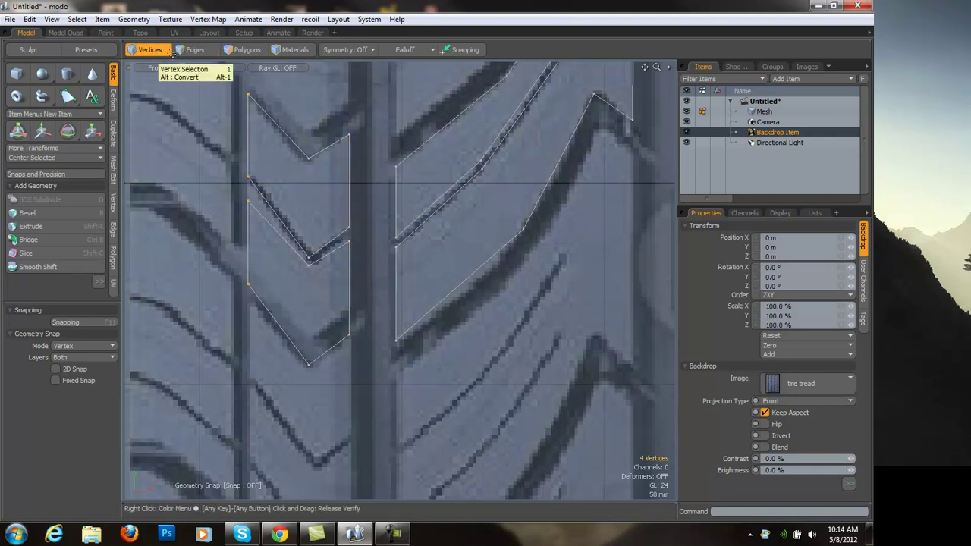
left_click(195, 51)
left_click(225, 52)
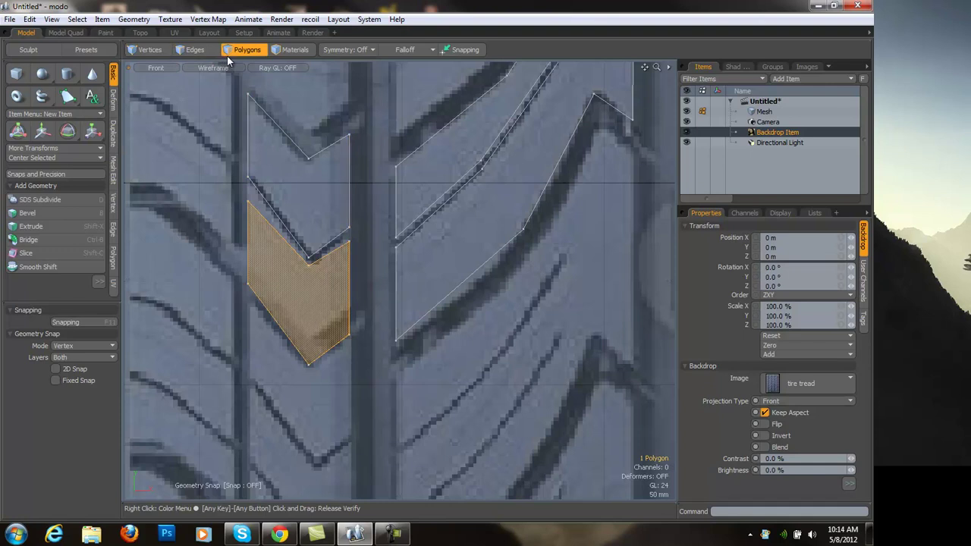
Align the four inner-side vertices of both chevrons vertically by scaling them to 0% in X, and clear the selection.
key("1")
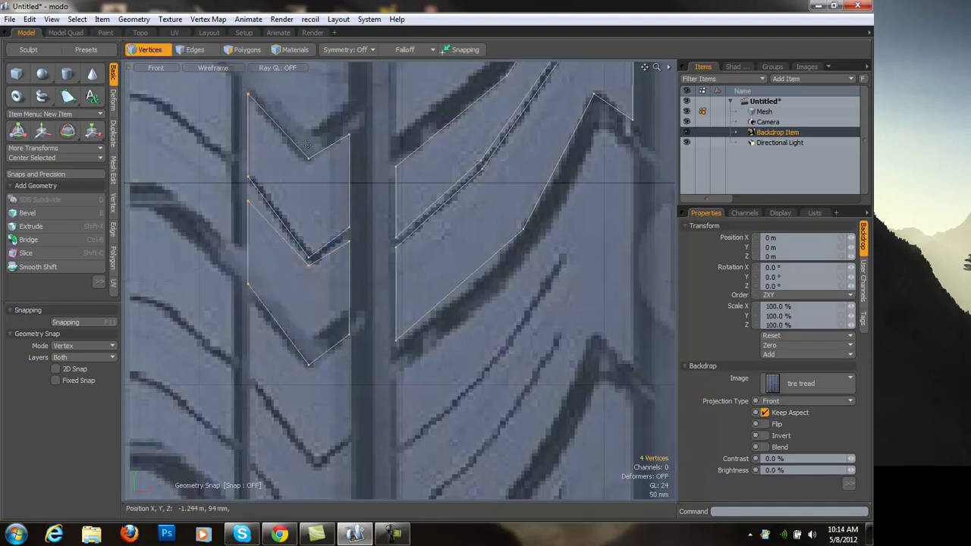
mouse_move(369, 146)
right_mouse_down()
mouse_move(364, 318)
mouse_move(326, 364)
right_mouse_up()
key("r")
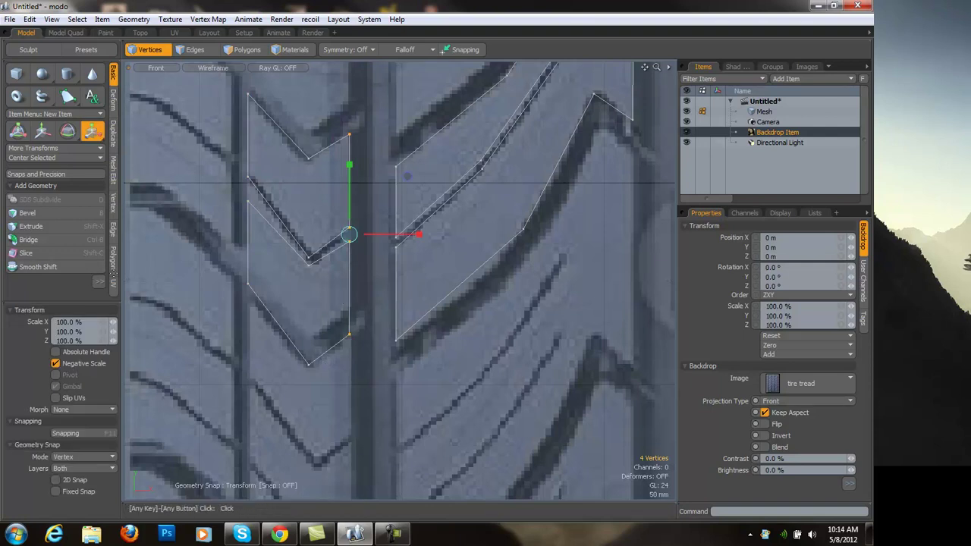
left_click_drag(418, 234, 404, 235)
left_click_drag(81, 321, 1, 325)
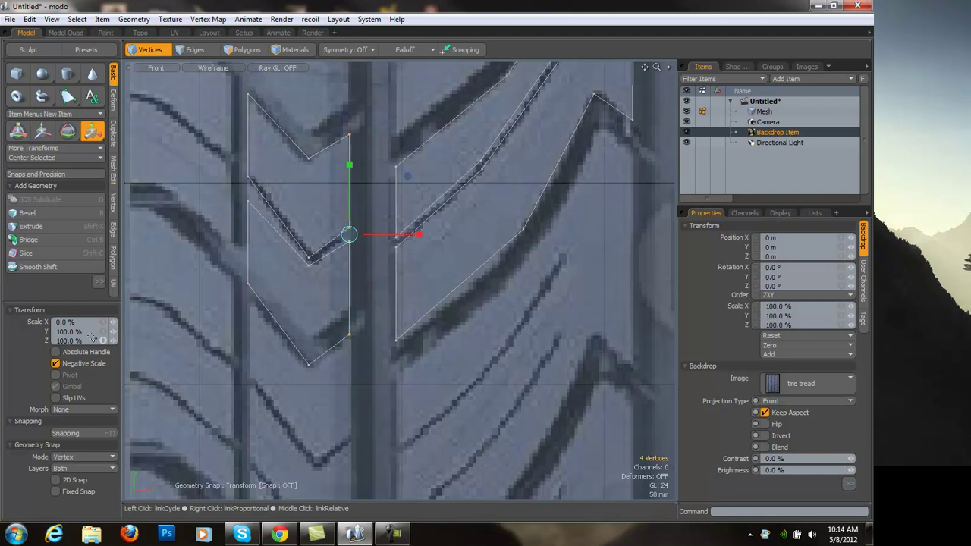
key("q")
left_click(277, 340)
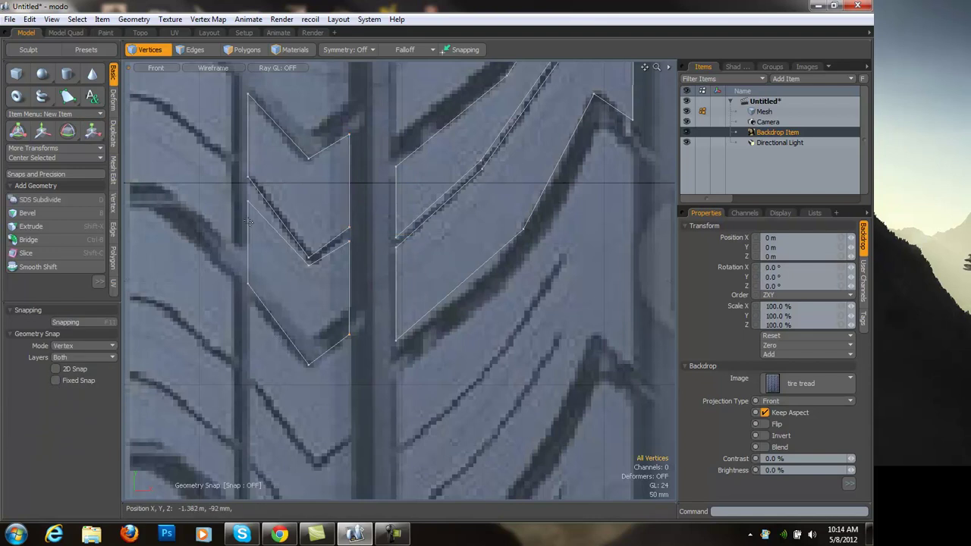
Start a Pen polygon on the outer shoulder block, placing points down its outer edge and along the thin groove to its inner end.
scroll(266, 267, "down", 4)
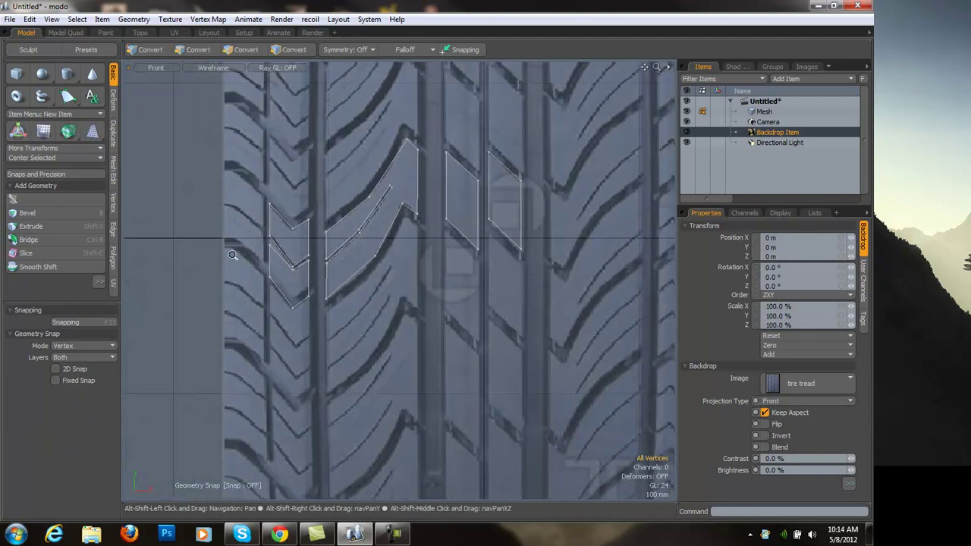
scroll(234, 255, "up", 2)
left_click_drag(234, 255, 245, 271, "alt")
left_click(68, 96)
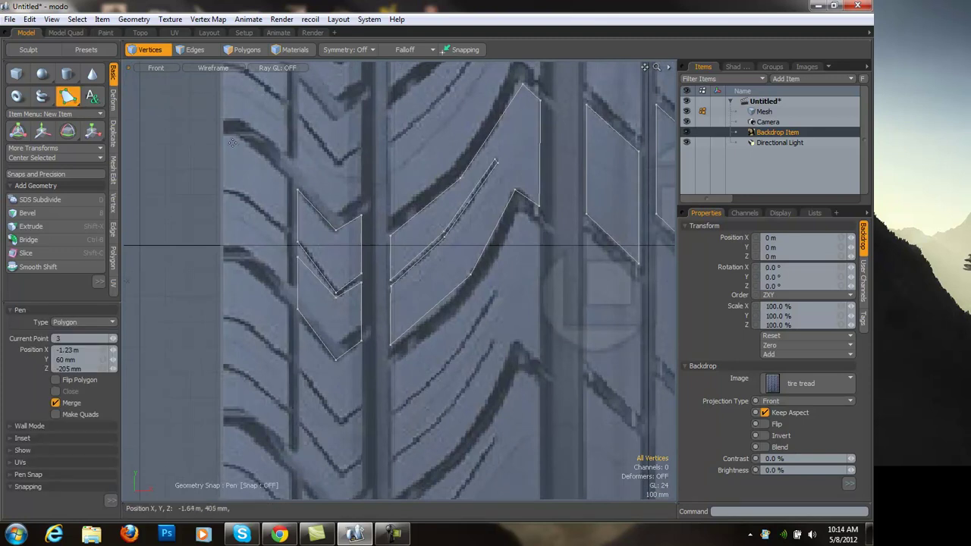
left_click(223, 188)
left_click(239, 193)
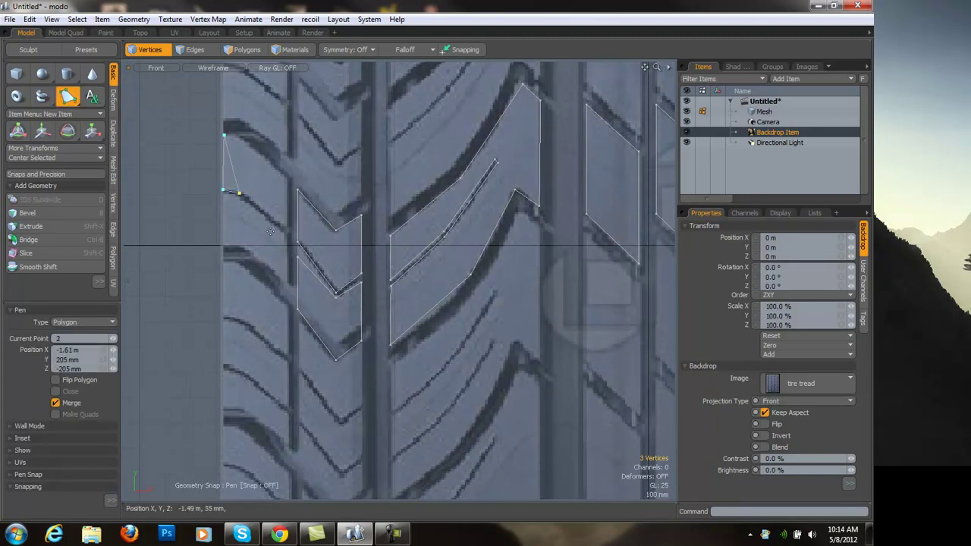
left_click(283, 193)
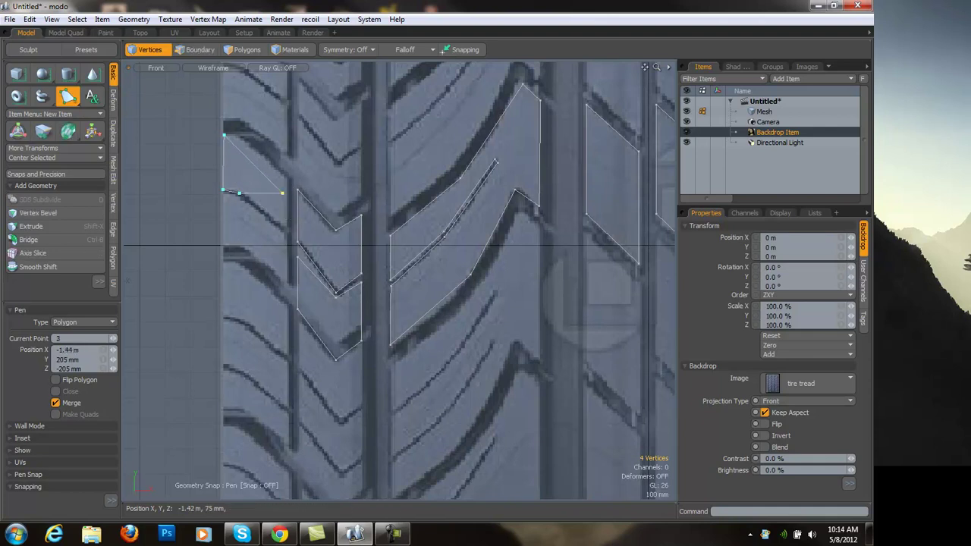
key("ctrl+z")
left_click(285, 226, "ctrl")
Complete the shoulder block's six-point outline with a point at its upper inner corner and one on its upper curve.
left_click_drag(286, 226, 380, 220)
left_click_drag(379, 220, 400, 335, "alt+shift")
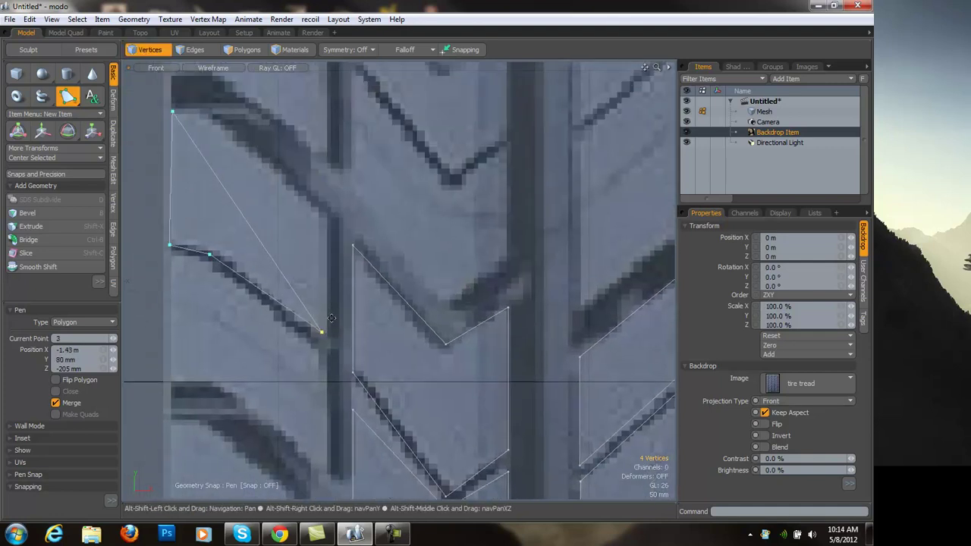
left_click(327, 218)
left_click_drag(234, 164, 220, 134)
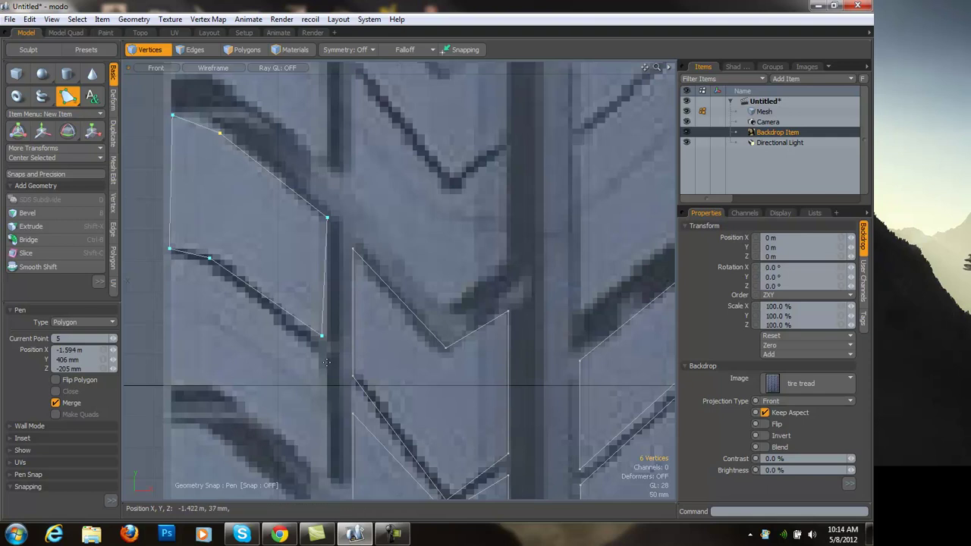
Align the shoulder block's two inner-end vertices vertically by scaling them to 0% in X.
key("space")
mouse_move(331, 188)
right_mouse_down()
mouse_move(334, 285)
mouse_move(311, 189)
right_mouse_up()
key("r")
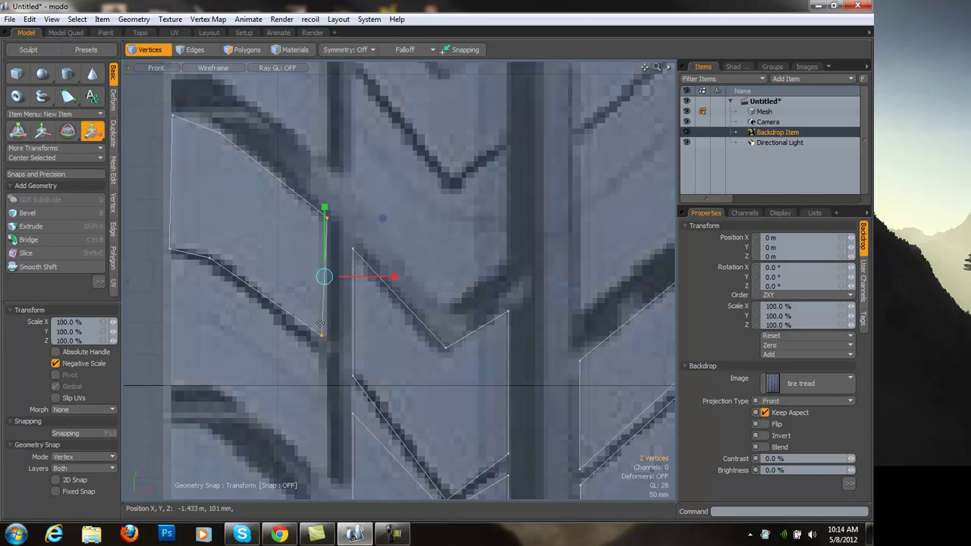
left_click_drag(398, 279, 354, 284)
left_click(148, 319)
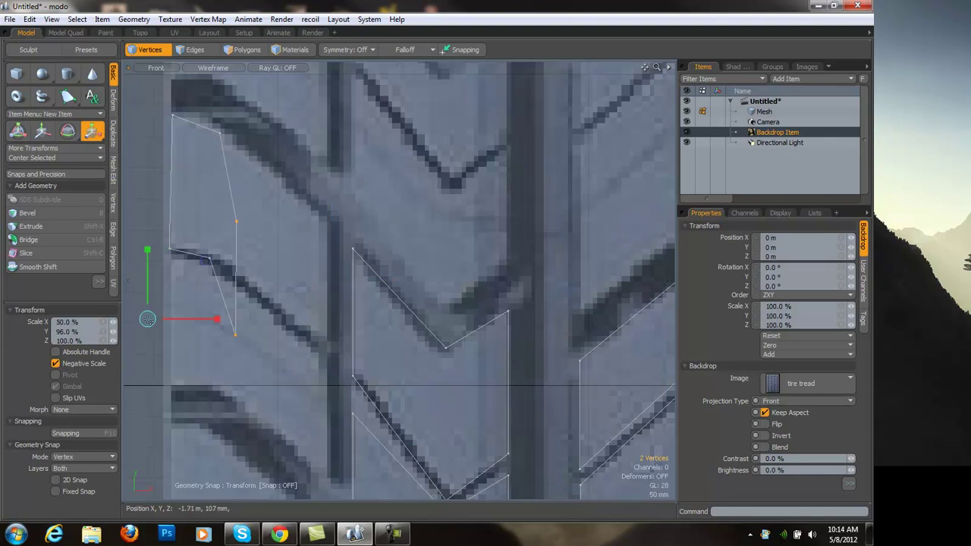
key("ctrl+z")
key("space")
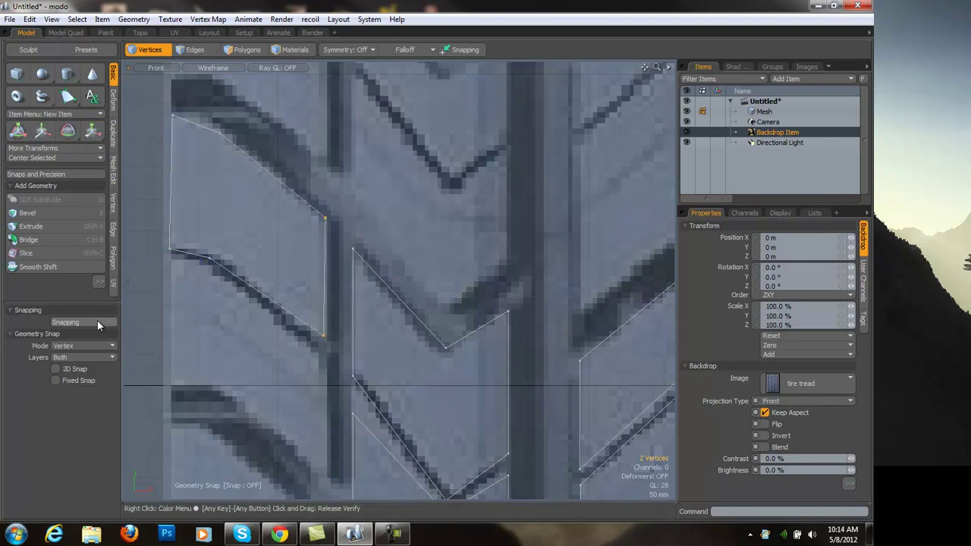
key("r")
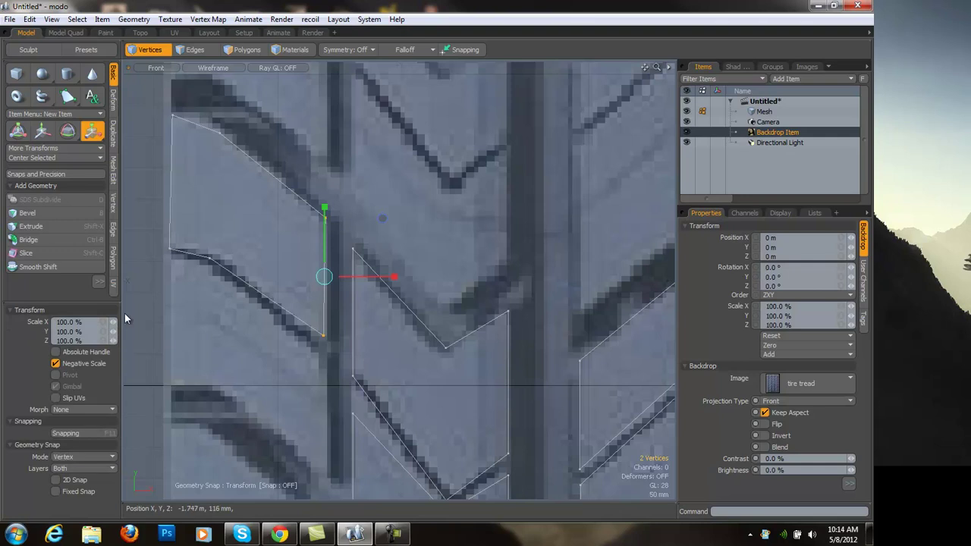
left_click(76, 322)
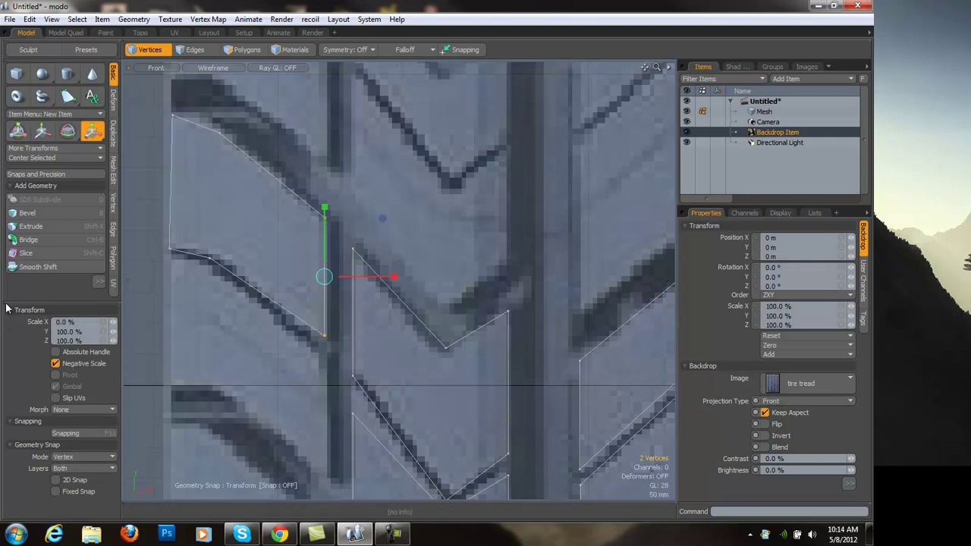
Flatten the shoulder block's two outer-edge vertices into a vertical line by scaling them to 0% in X.
key("space")
mouse_move(190, 125)
right_mouse_down()
mouse_move(152, 220)
mouse_move(188, 220)
right_mouse_up()
key("r")
left_click(80, 322)
type("0")
key("Return")
key("space")
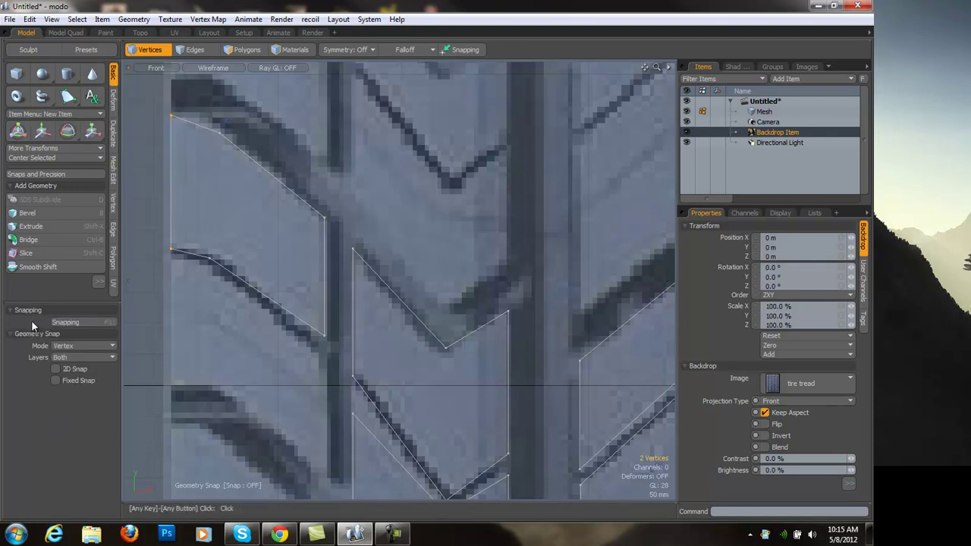
Duplicate the shoulder block polygon, move the copy straight down onto the block below the thin groove, and clear the selection.
scroll(225, 319, "down", 3)
key("3")
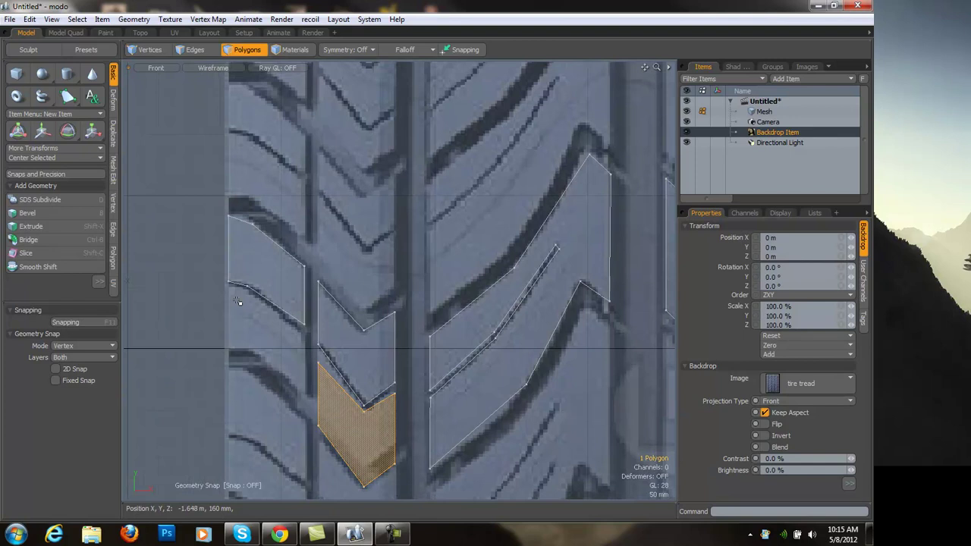
left_click(239, 274)
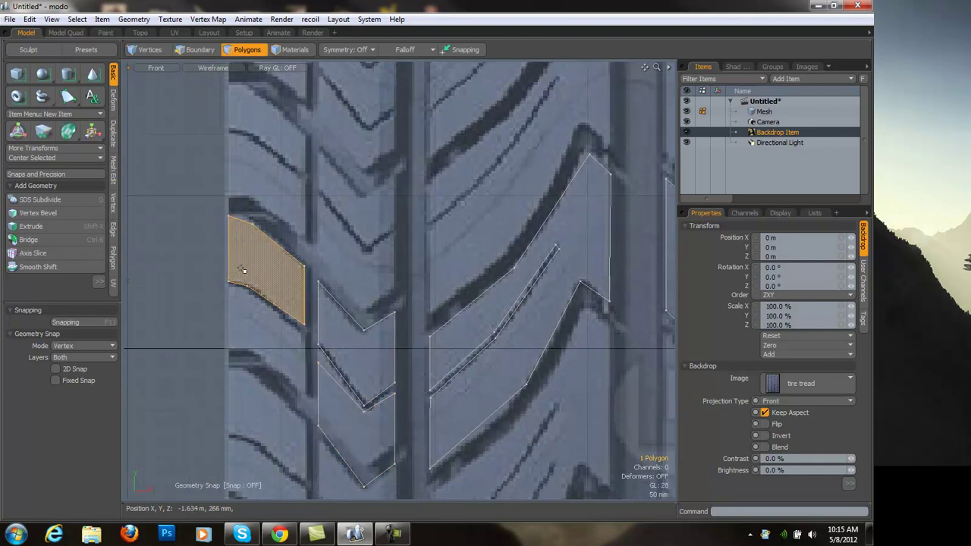
key("w")
left_click_drag(265, 222, 265, 291)
key("space")
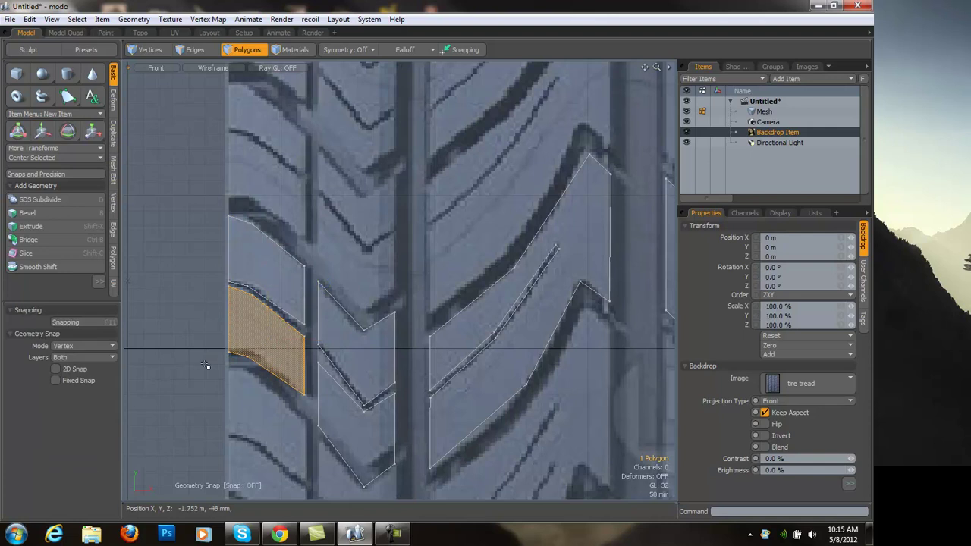
left_click(208, 366)
Try to duplicate the five shoulder, chevron and curved polygons 2.1 m across in X to the opposite tread side, and remove the copy.
left_click_drag(256, 370, 186, 370, "ctrl+alt")
left_click_drag(346, 356, 349, 326, "alt+shift")
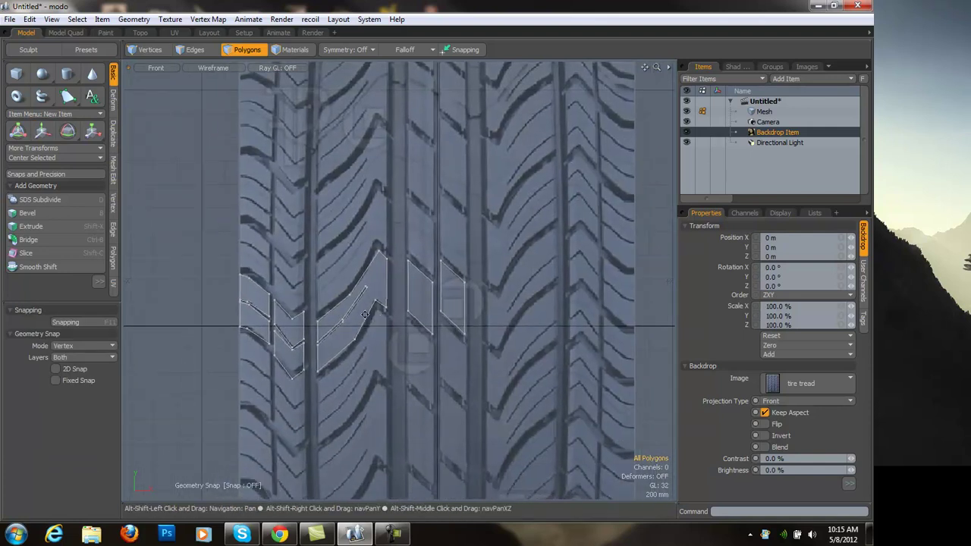
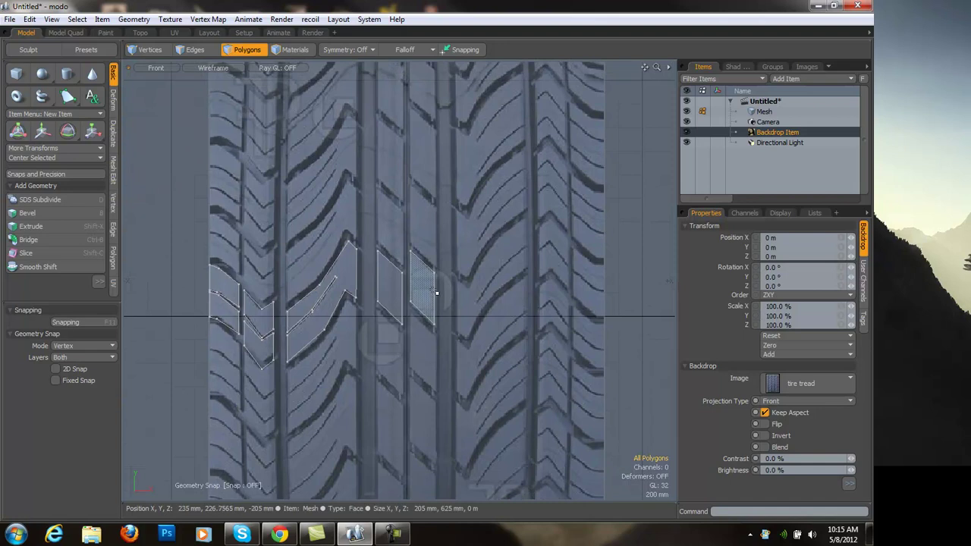
mouse_move(173, 247)
right_mouse_down()
mouse_move(183, 338)
mouse_move(316, 364)
mouse_move(364, 242)
mouse_move(278, 225)
right_mouse_up()
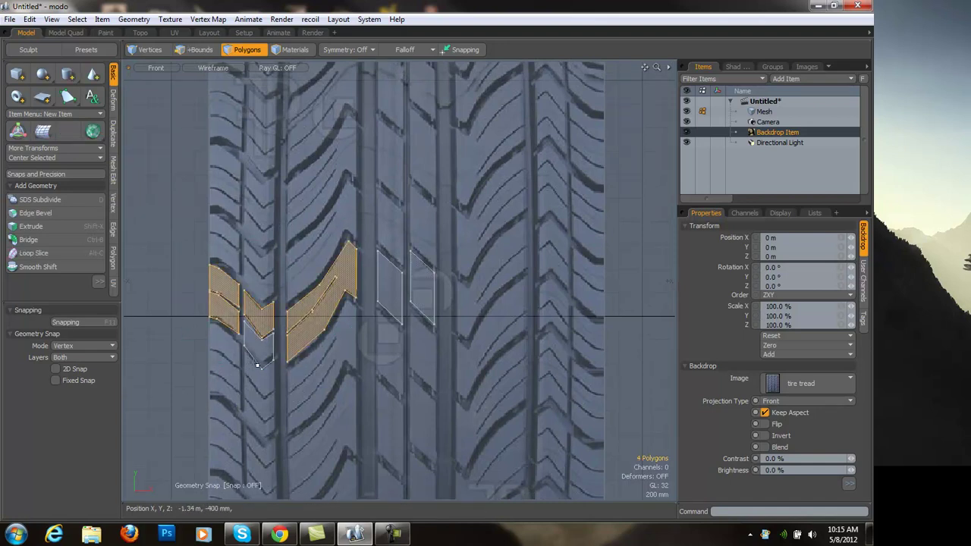
left_click(258, 348, "shift")
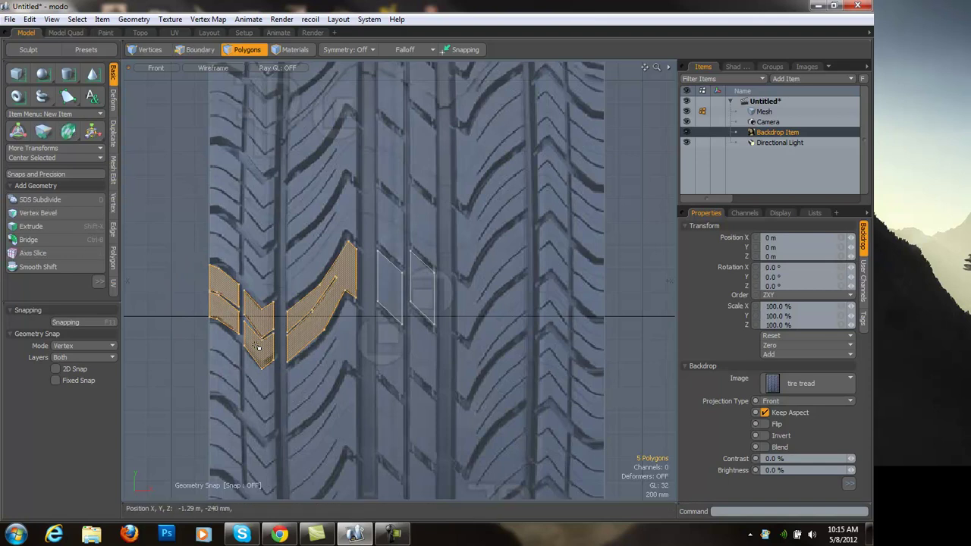
key("w")
left_click_drag(282, 305, 530, 304)
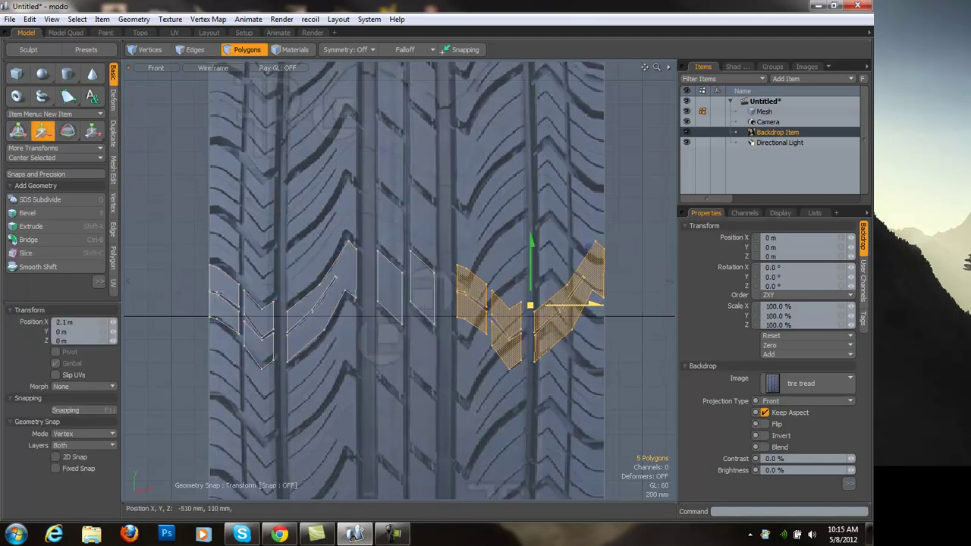
key("ctrl+x")
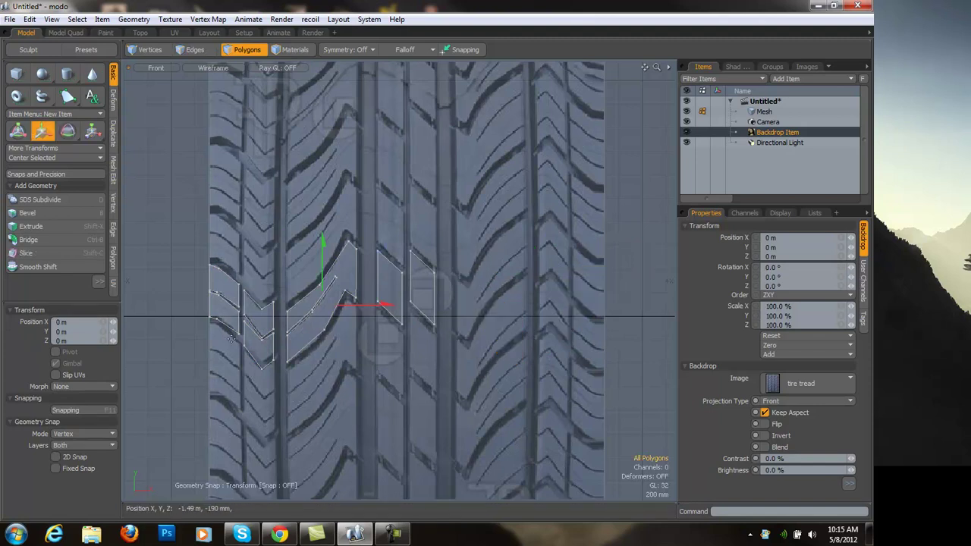
key("space")
mouse_move(204, 283)
right_mouse_down()
mouse_move(187, 333)
mouse_move(319, 375)
mouse_move(365, 276)
mouse_move(224, 226)
right_mouse_up()
key("ctrl+c")
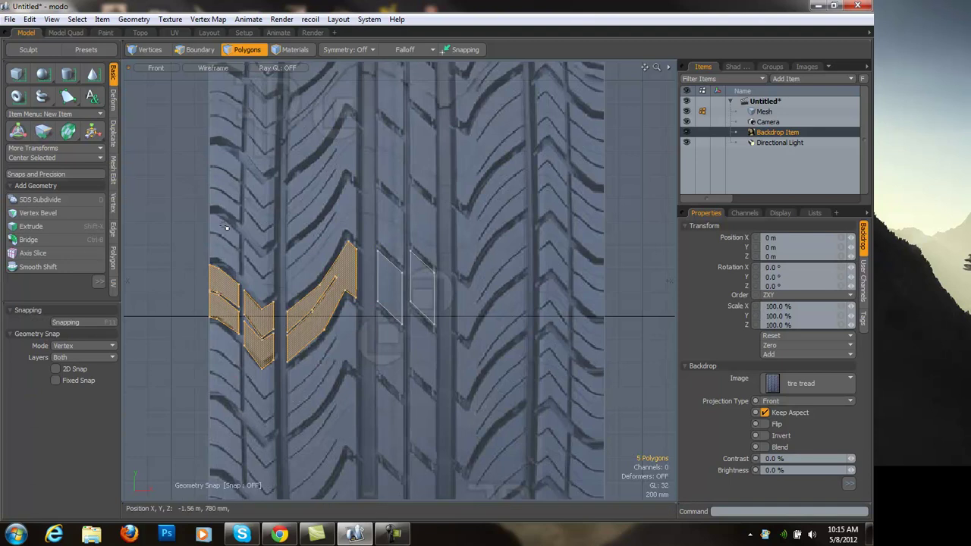
key("ctrl+v")
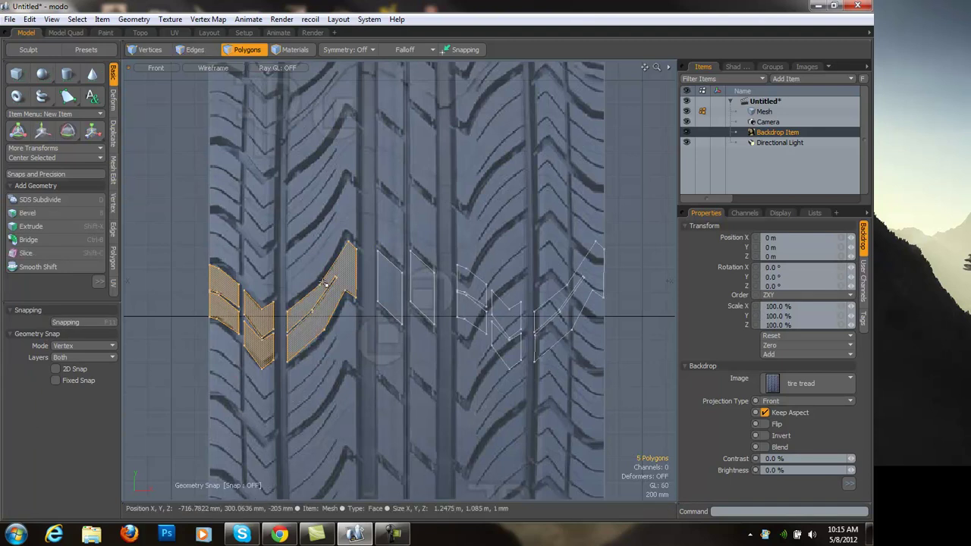
key("ctrl")
key("ctrl+z")
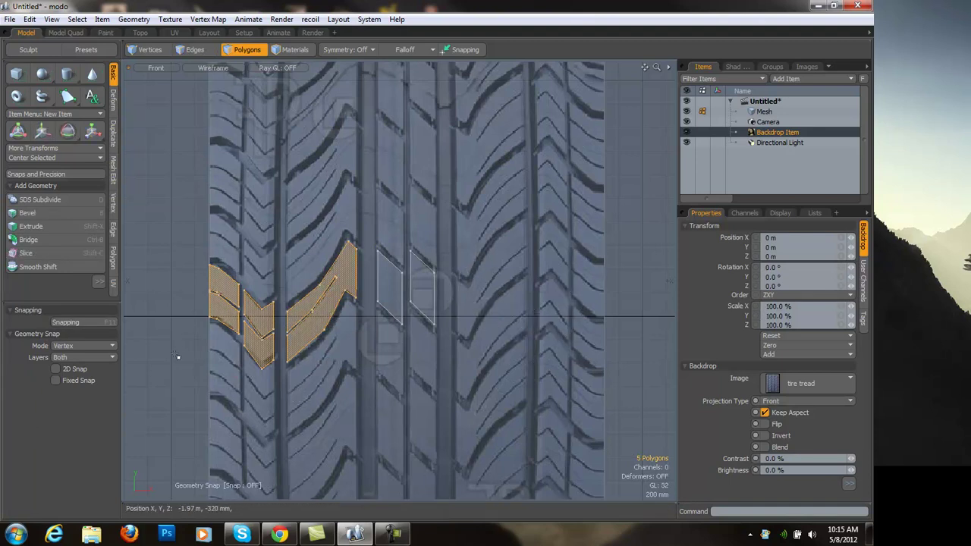
left_click(403, 367)
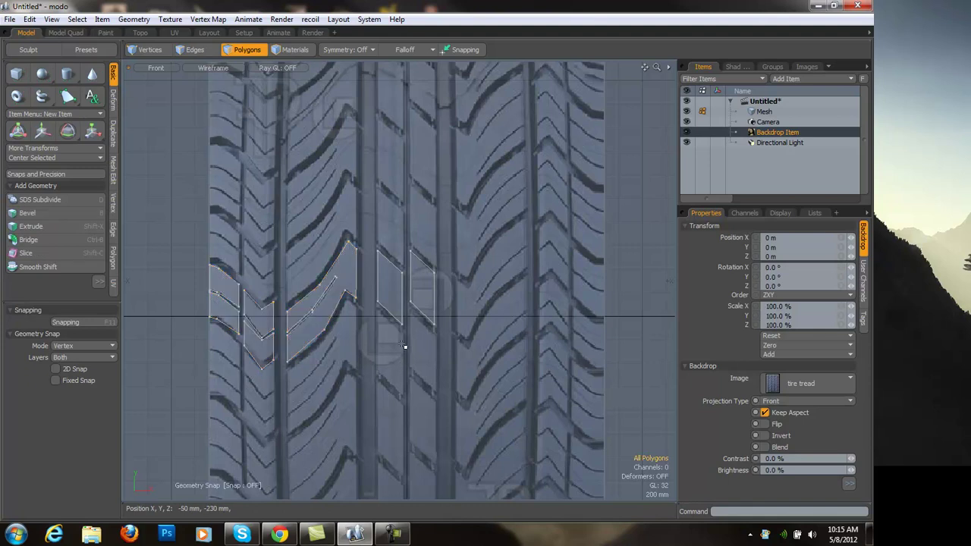
Mirror the five shoulder, chevron and curved polygons along X about a center at X 0 m, and clear the selection.
key("1")
mouse_move(171, 292)
right_mouse_down()
mouse_move(355, 398)
mouse_move(371, 284)
mouse_move(308, 217)
right_mouse_up()
key("3")
mouse_move(148, 292)
right_mouse_down()
mouse_move(313, 385)
mouse_move(357, 326)
mouse_move(309, 194)
right_mouse_up()
key("ctrl")
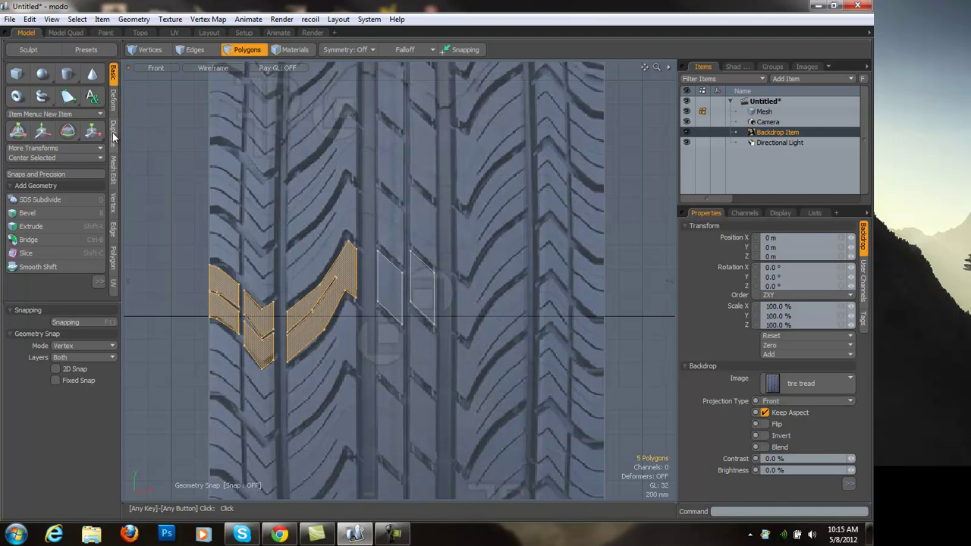
left_click(113, 141)
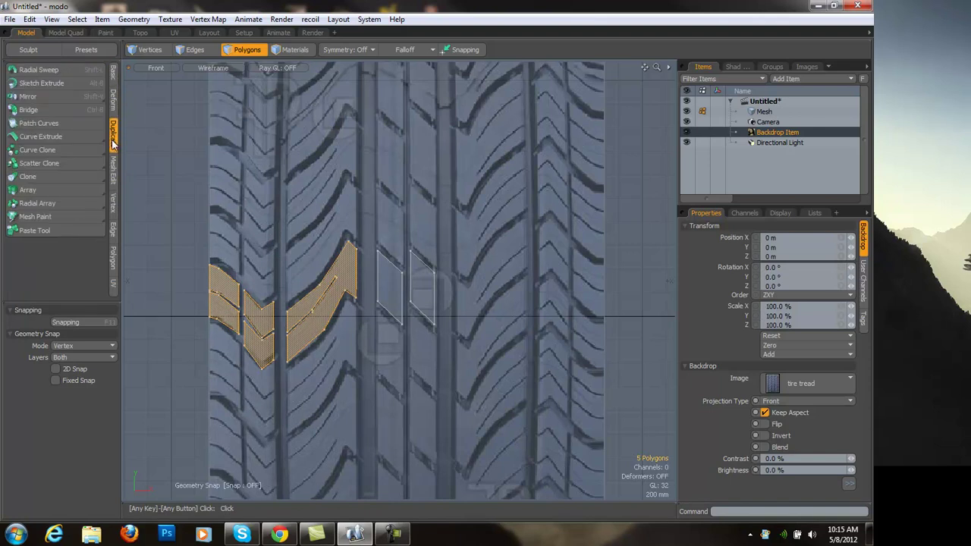
left_click(89, 97)
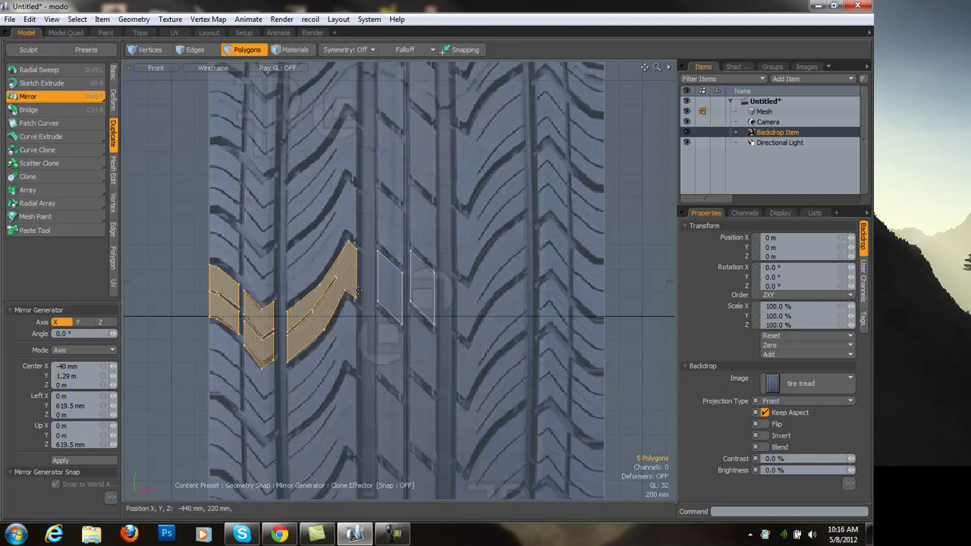
left_click(407, 355)
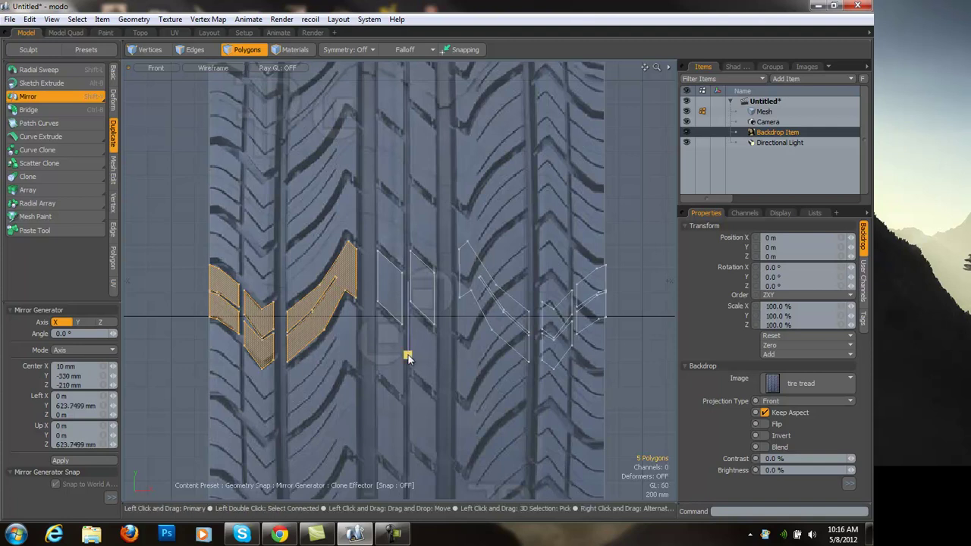
left_click_drag(407, 356, 404, 356)
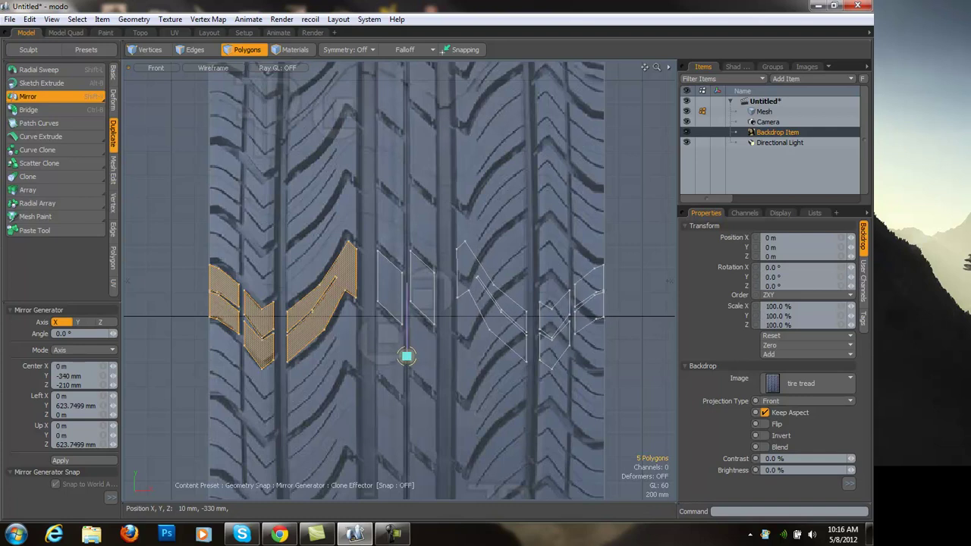
key("space")
left_click(484, 368)
Flip the five mirrored polygons vertically by scaling them to -100% in Y.
mouse_move(448, 228)
right_mouse_down()
mouse_move(492, 413)
mouse_move(629, 325)
mouse_move(568, 203)
right_mouse_up()
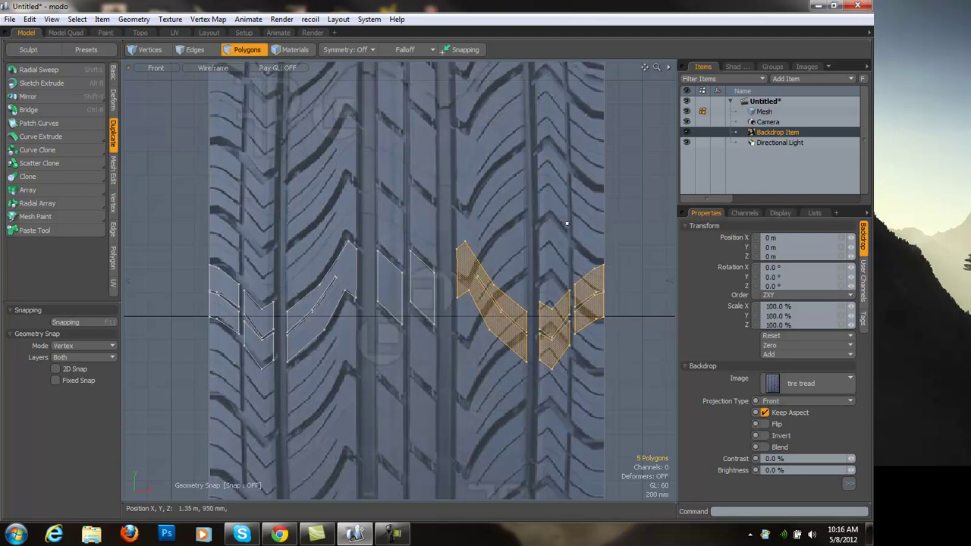
key("r")
left_click_drag(530, 237, 530, 369)
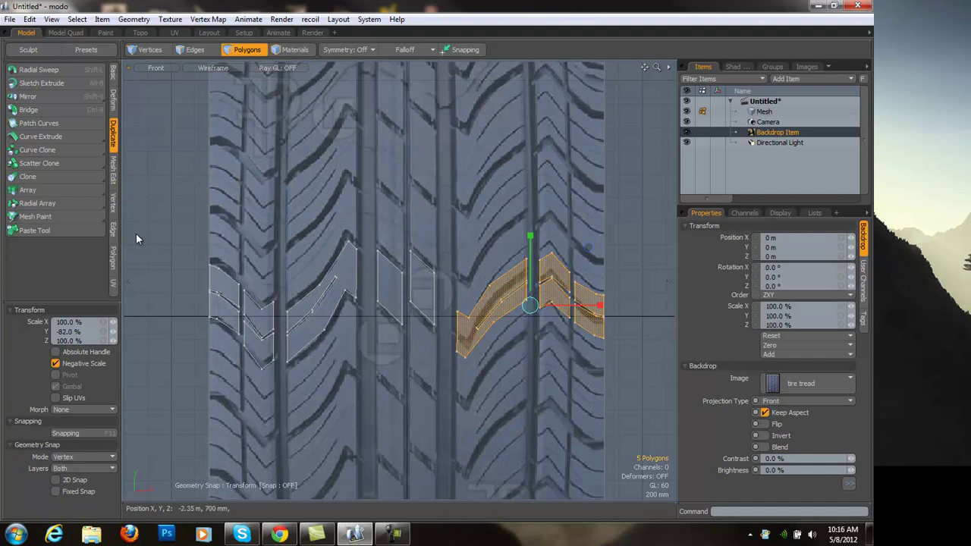
left_click(91, 331)
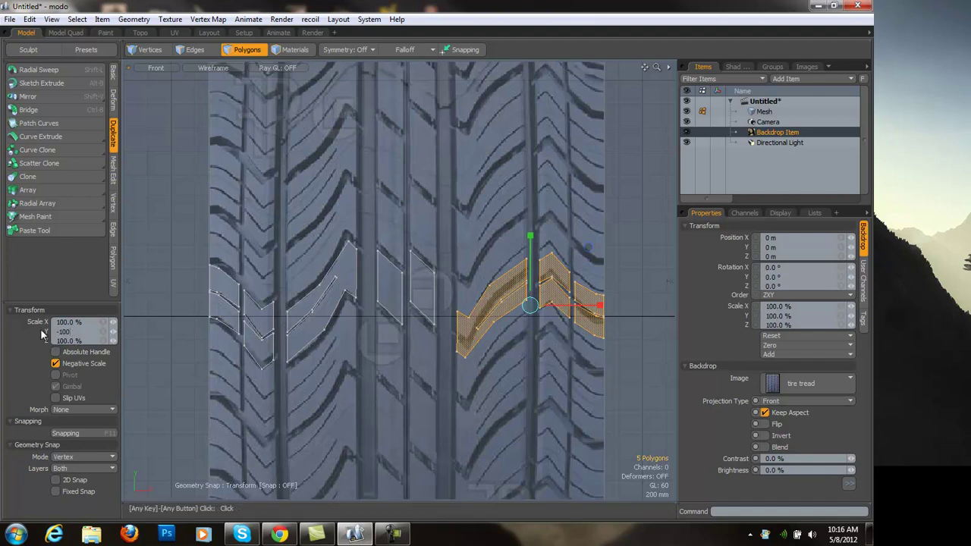
key("Return")
key("space")
Move the five flipped polygons up in Y onto the matching tread blocks of the backdrop, and clear the selection.
key("w")
left_click_drag(533, 243, 532, 207)
key("space")
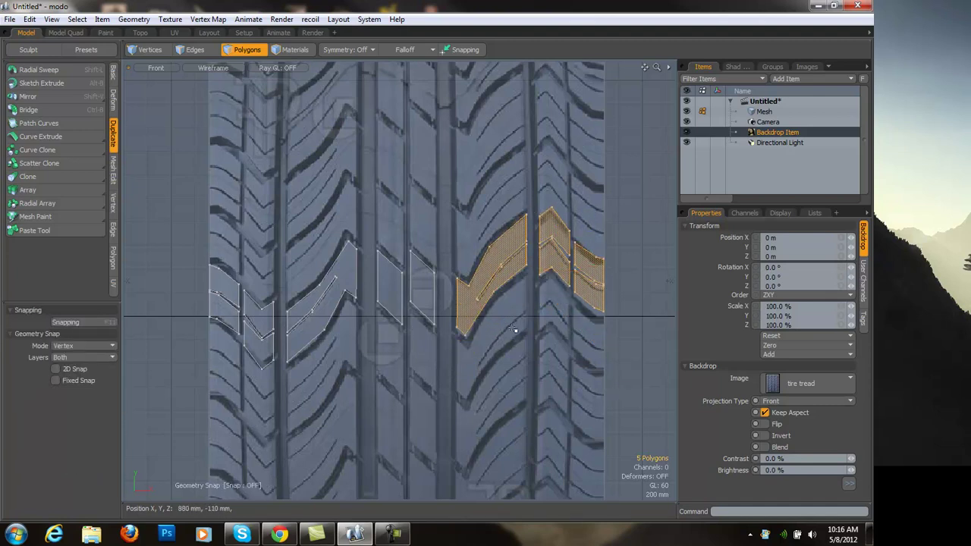
left_click(512, 350)
left_click_drag(175, 369, 286, 307, "ctrl+alt")
left_click_drag(287, 307, 307, 291, "alt+shift")
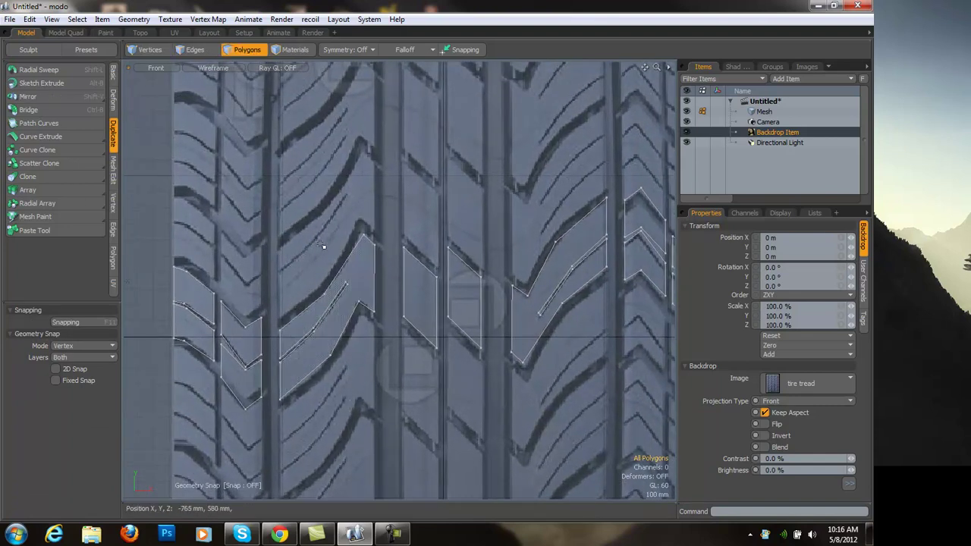
left_click_drag(328, 278, 320, 276, "ctrl+alt")
left_click_drag(320, 275, 281, 277, "alt+shift")
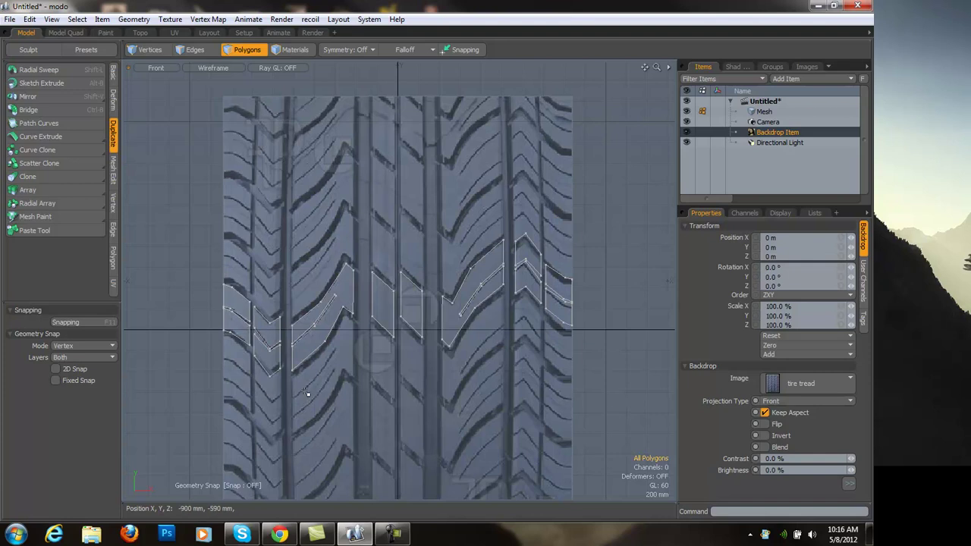
left_click_drag(324, 388, 342, 385, "ctrl+alt")
left_click_drag(341, 385, 364, 336, "alt+shift")
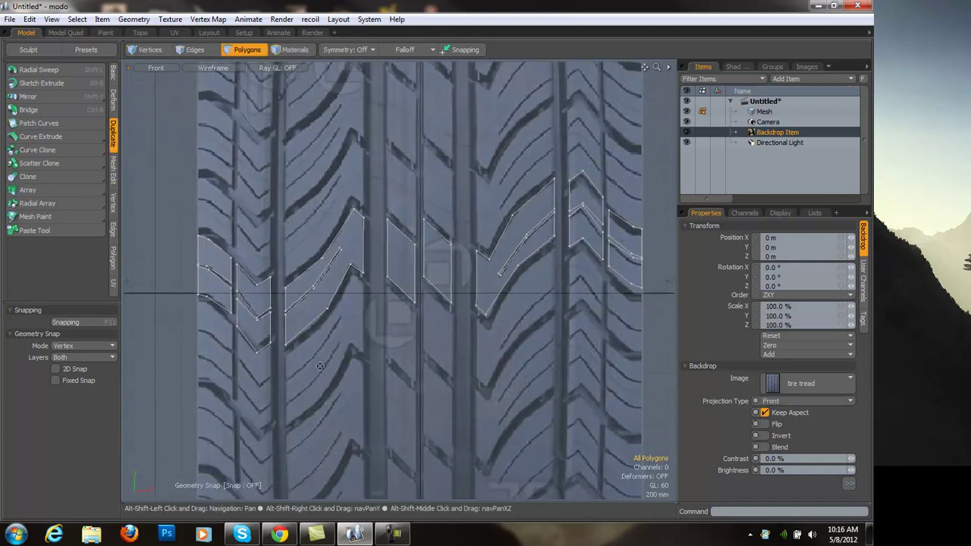
Trace the right side, peak, lower curved edge and lower left side of the next curved tread block with the Pen tool.
left_click(112, 72)
left_click(67, 96)
left_click_drag(282, 371, 305, 368, "ctrl+alt")
left_click_drag(305, 367, 310, 341, "alt+shift")
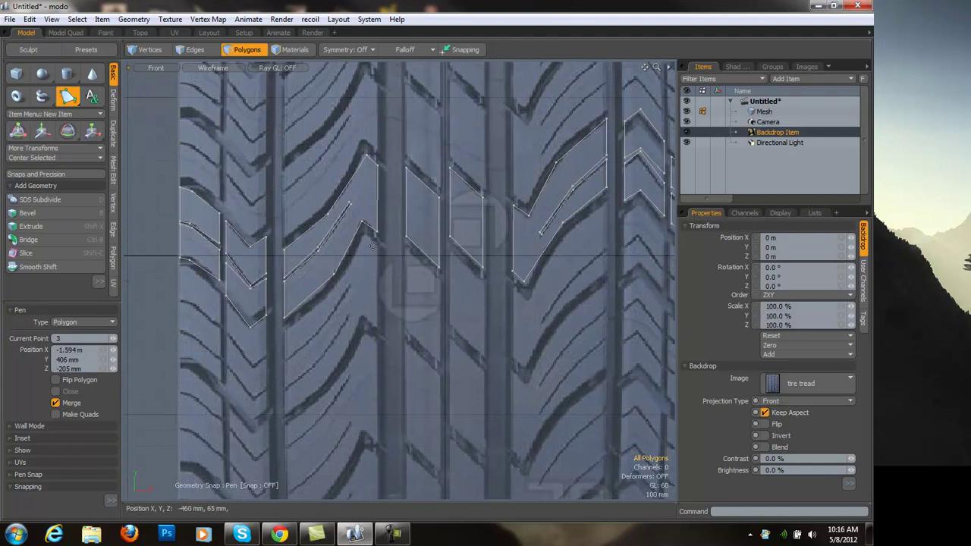
key("space")
left_click_drag(372, 282, 385, 241, "ctrl+alt")
left_click_drag(385, 241, 391, 189, "alt+shift")
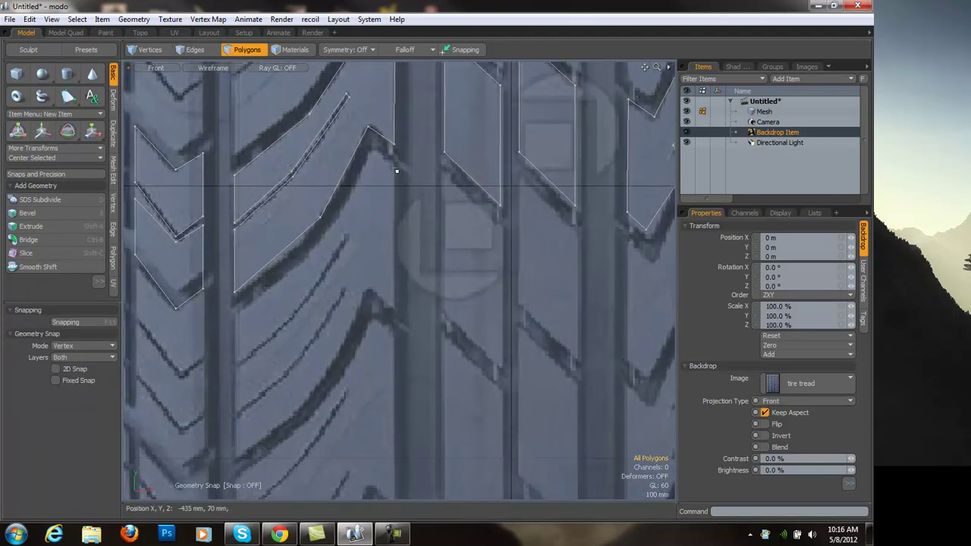
key("1")
left_click(67, 96)
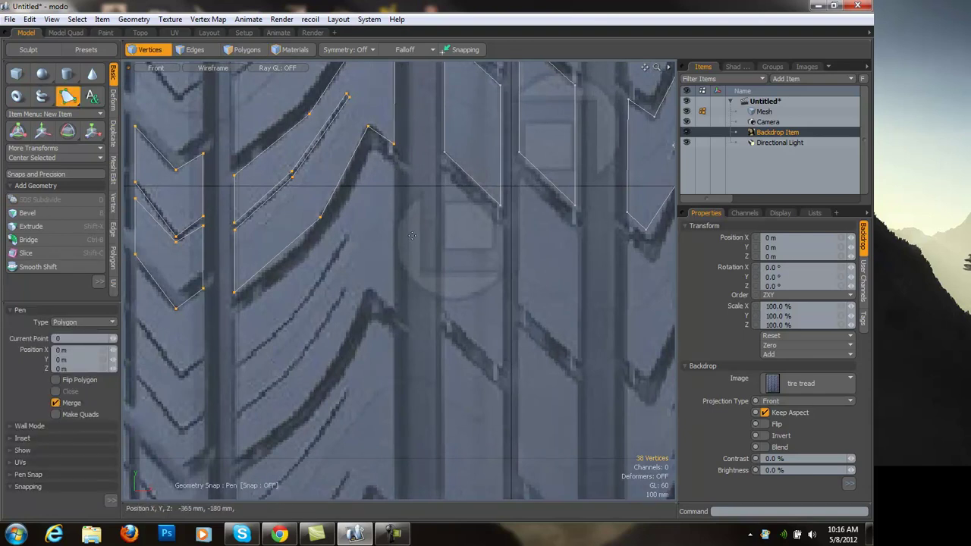
left_click(392, 166)
left_click(392, 307)
left_click(369, 292)
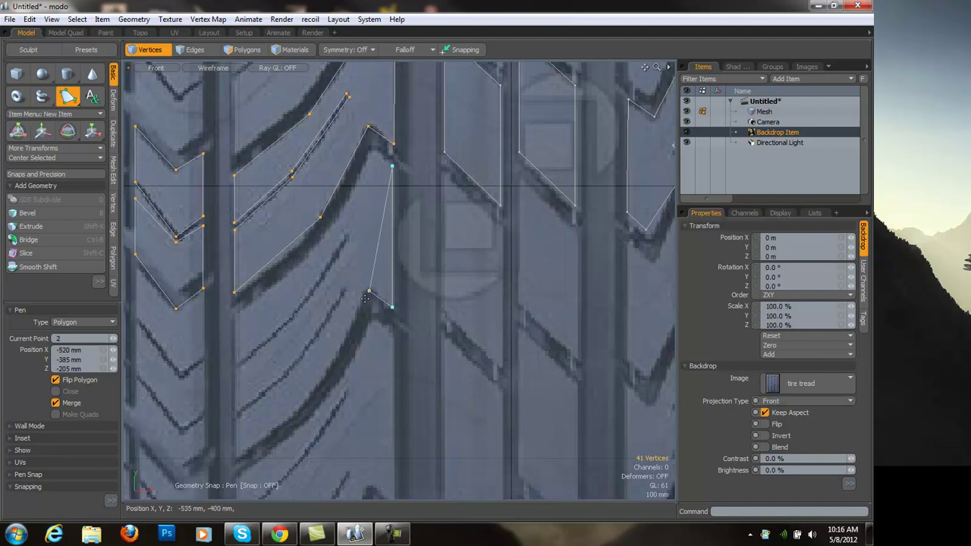
left_click_drag(328, 365, 323, 379)
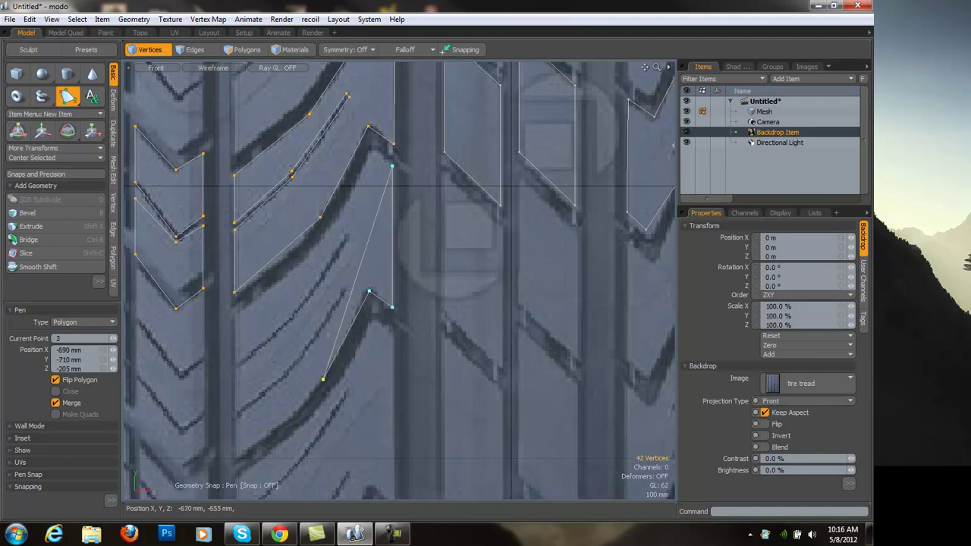
left_click_drag(243, 456, 237, 460)
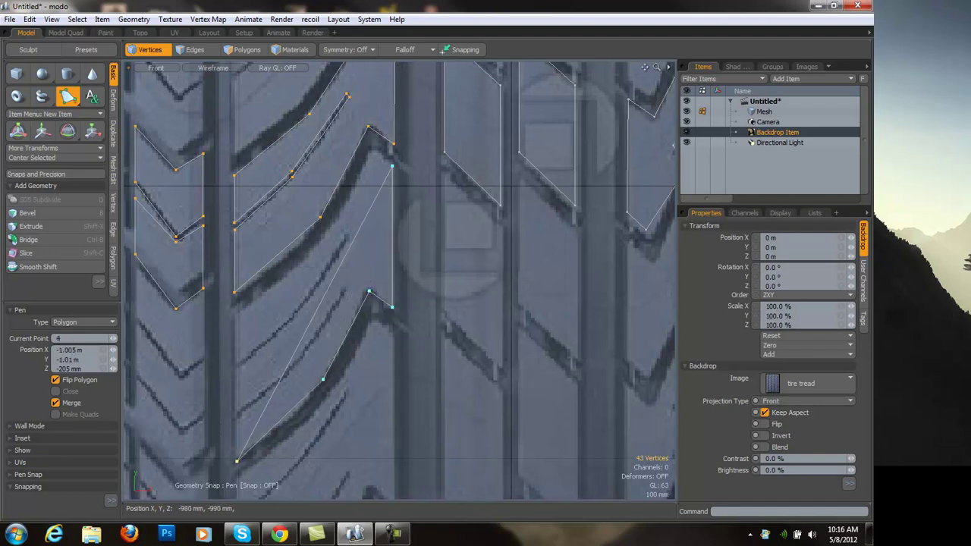
left_click(235, 419)
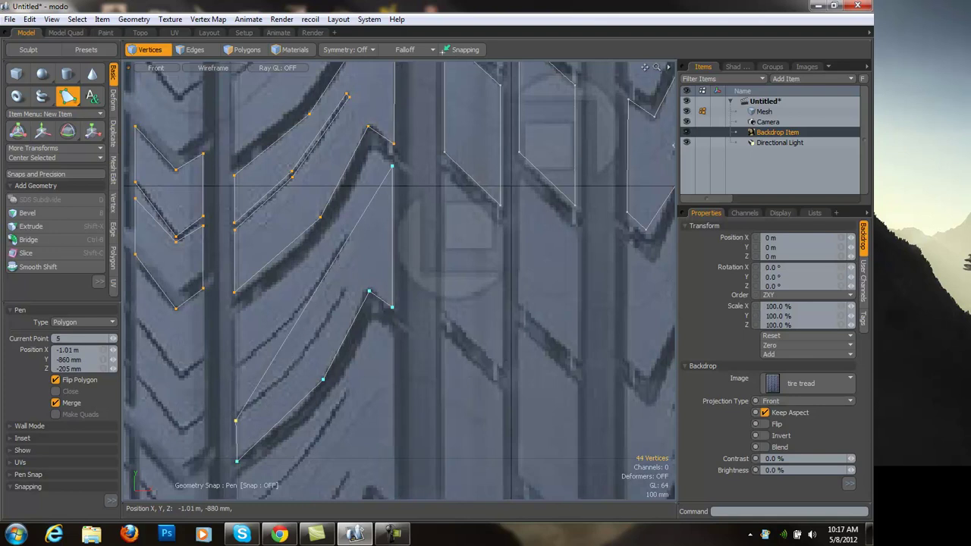
Continue the polygon around the block's lower thin groove, up its lower side to the tip and back along its upper side.
scroll(251, 410, "up", 2)
left_click(309, 354)
left_click_drag(309, 355, 307, 353)
left_click(362, 273)
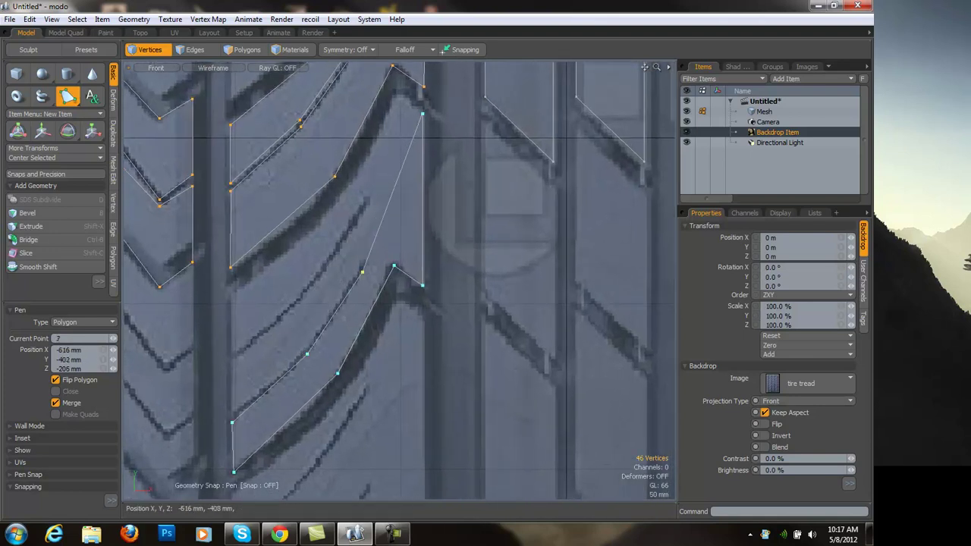
left_click_drag(365, 269, 365, 267)
scroll(361, 264, "up", 1)
left_click(362, 263)
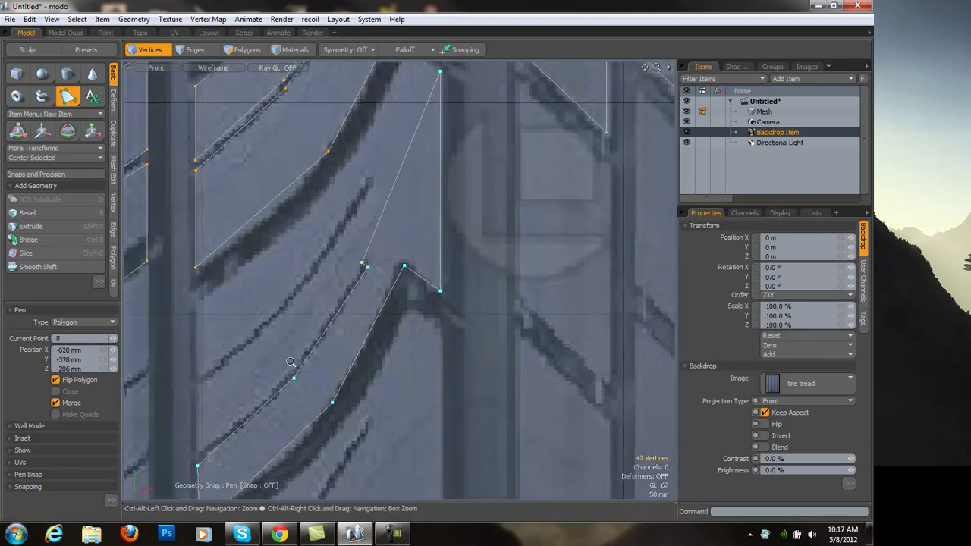
scroll(274, 366, "up", 1)
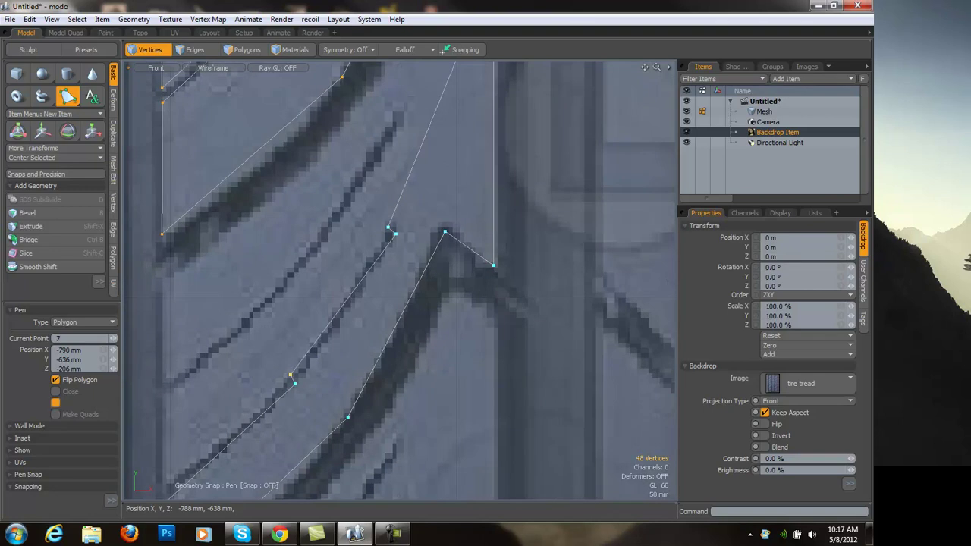
left_click(275, 315)
left_click_drag(274, 315, 329, 325)
scroll(292, 378, "down", 2)
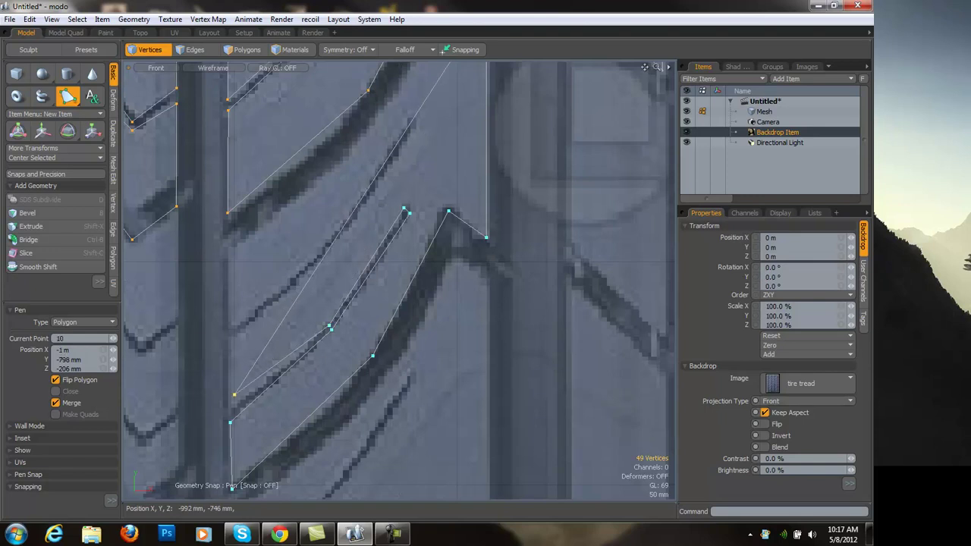
left_click(230, 411)
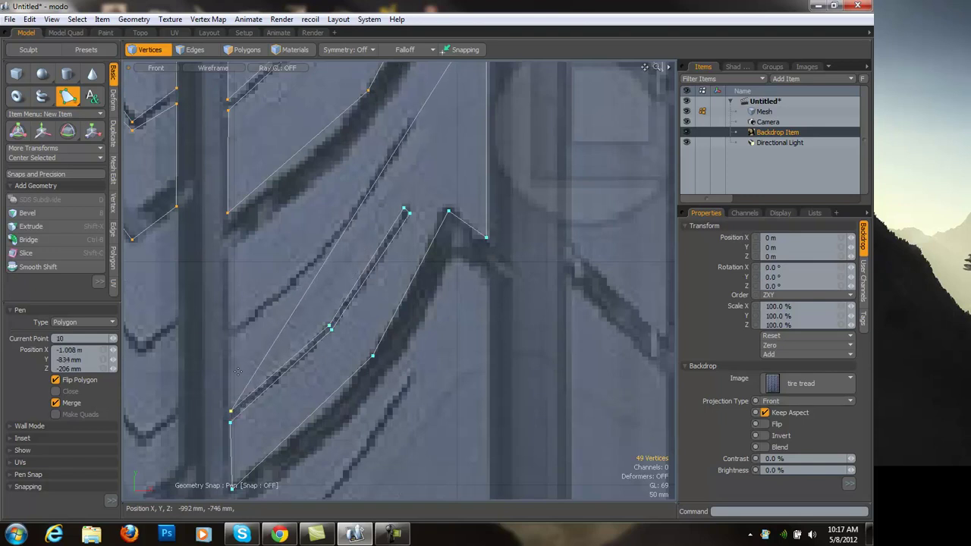
Continue the polygon around the block's upper thin groove, out to its tip and back to the block's left side.
left_click(230, 340)
left_click(314, 263)
scroll(326, 248, "down", 1)
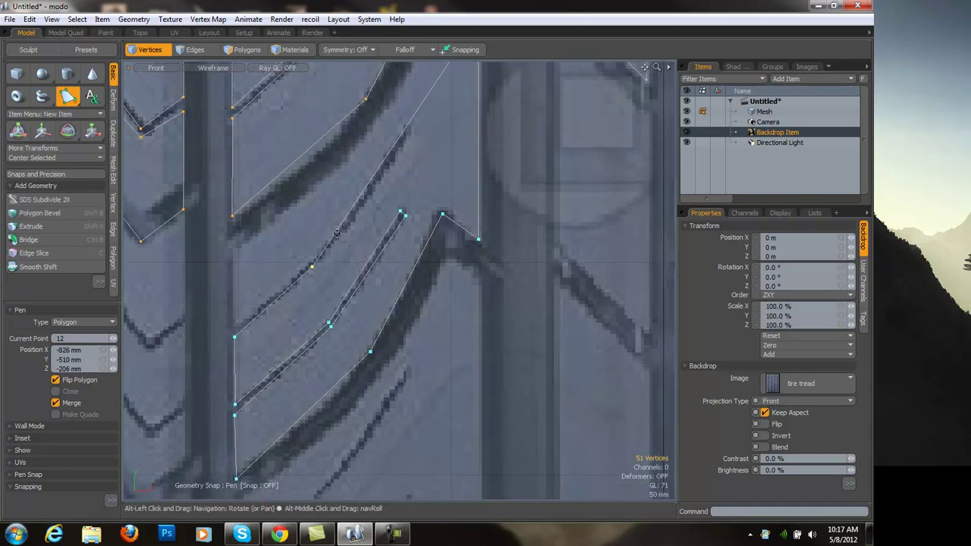
left_click_drag(326, 248, 304, 333, "alt+shift")
left_click(391, 218)
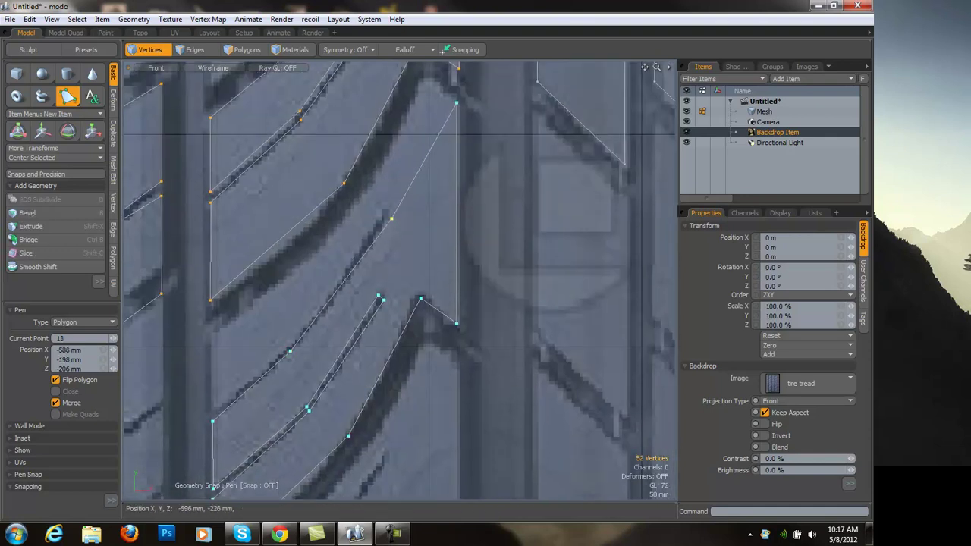
left_click(383, 213)
left_click_drag(329, 285, 367, 242, "ctrl+alt")
left_click(296, 319)
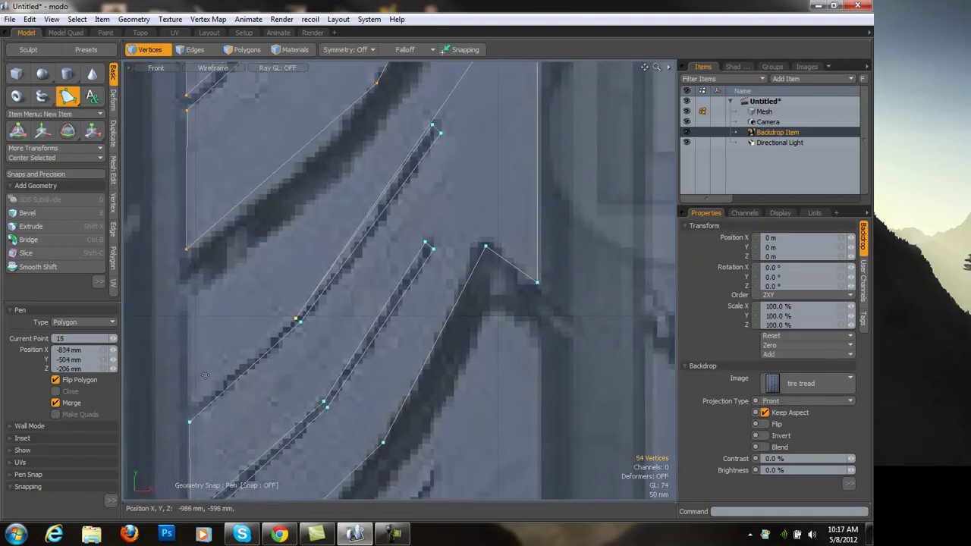
left_click(191, 414)
Complete the polygon up the left side and along the block's curved upper edge to its peak, and finish the Pen tool.
mouse_move(206, 309)
left_mouse_down("ctrl+alt")
mouse_move(196, 307)
mouse_move(208, 295)
left_mouse_up("ctrl+alt")
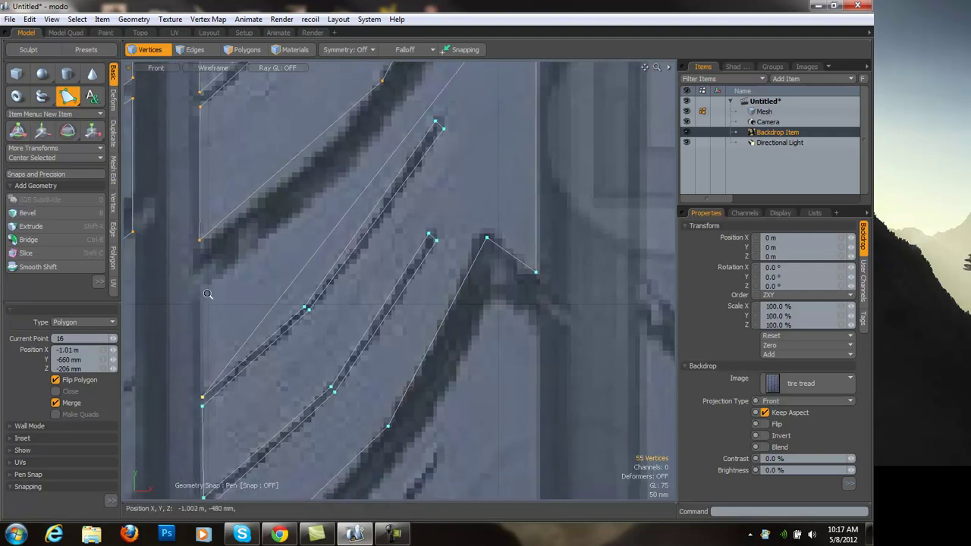
scroll(208, 294, "down", 1)
left_click(203, 290)
scroll(281, 287, "down", 1)
left_click(281, 232)
scroll(270, 233, "down", 2)
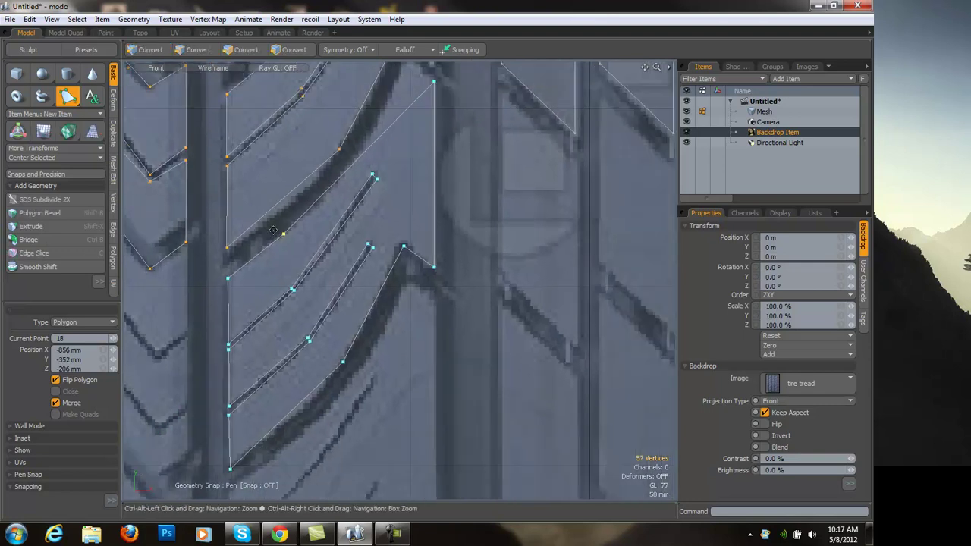
left_click_drag(269, 232, 255, 295, "alt")
left_click_drag(388, 179, 348, 216)
left_click(391, 133)
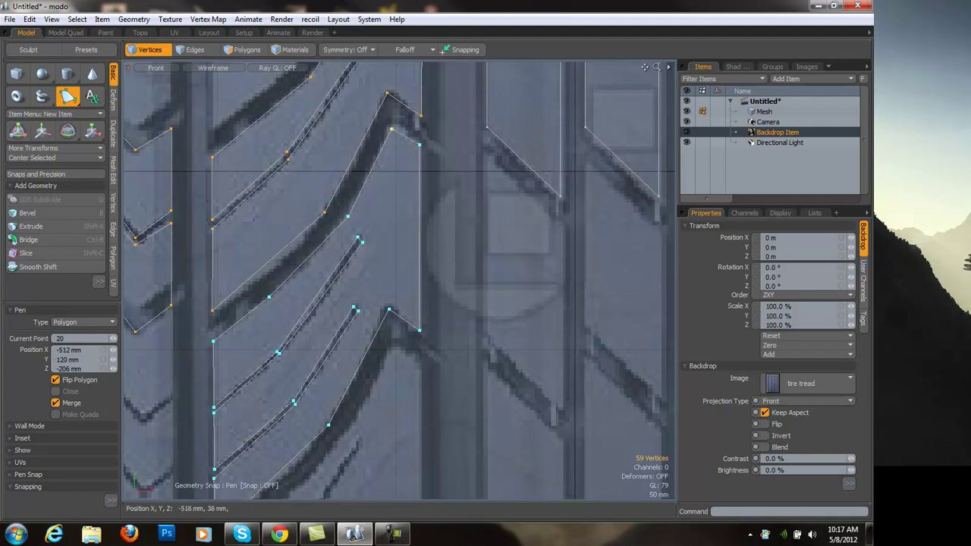
left_click_drag(389, 158, 349, 159, "ctrl+alt")
left_click_drag(349, 160, 353, 138, "alt")
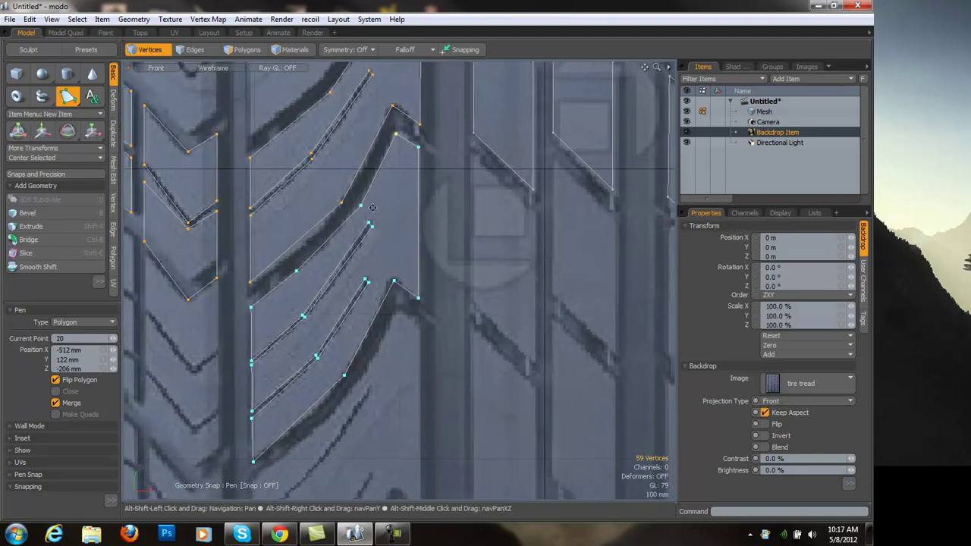
key("space")
Duplicate the two center rib polygons, move the copies -595 mm in Y onto the next blocks, and clear the selection.
scroll(419, 268, "down", 2)
key("2")
scroll(286, 340, "down", 2)
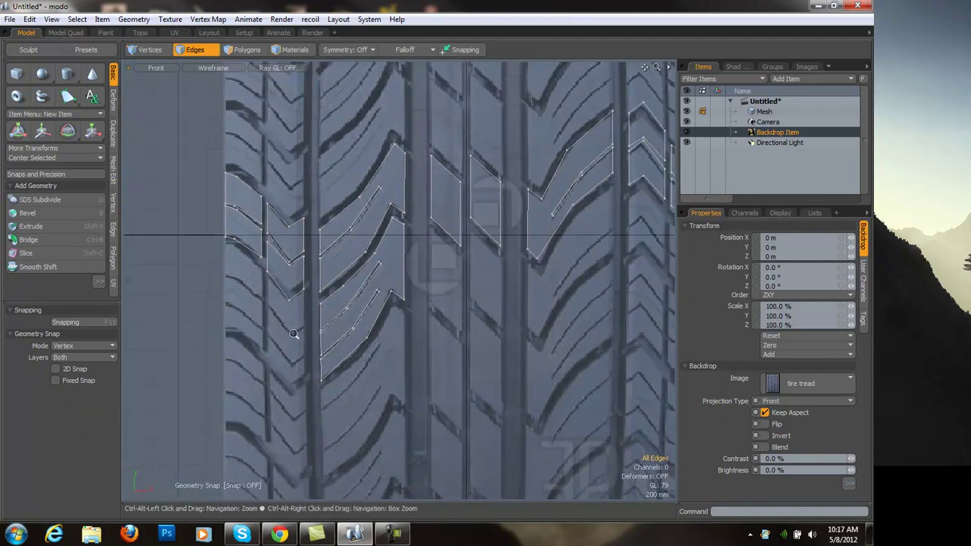
scroll(304, 318, "up", 3)
scroll(298, 291, "down", 2)
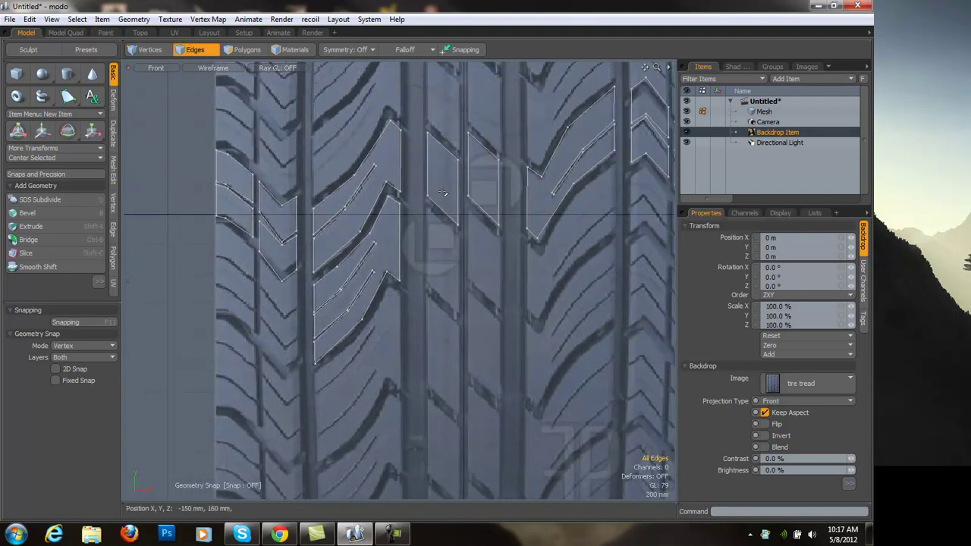
key("3")
left_click_drag(447, 167, 478, 178)
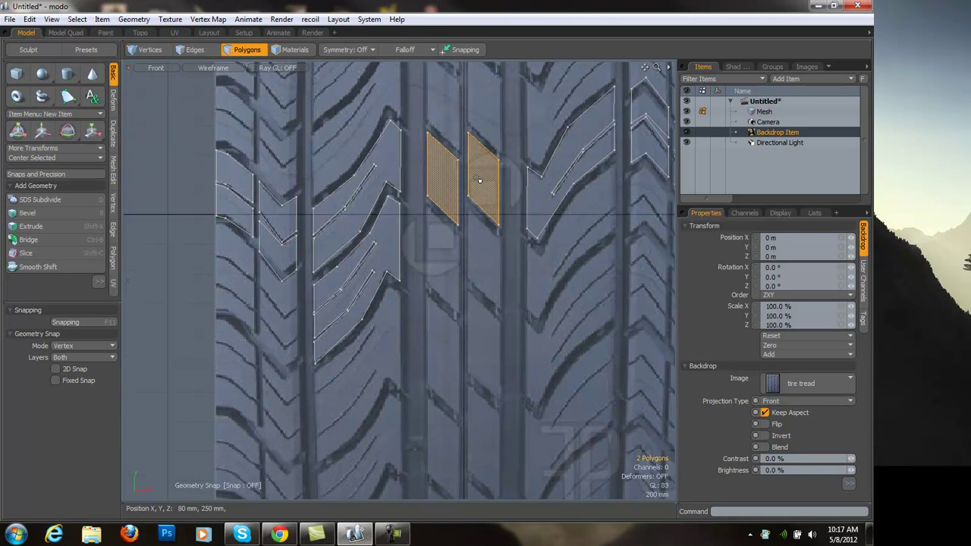
key("w")
left_click_drag(462, 118, 463, 206)
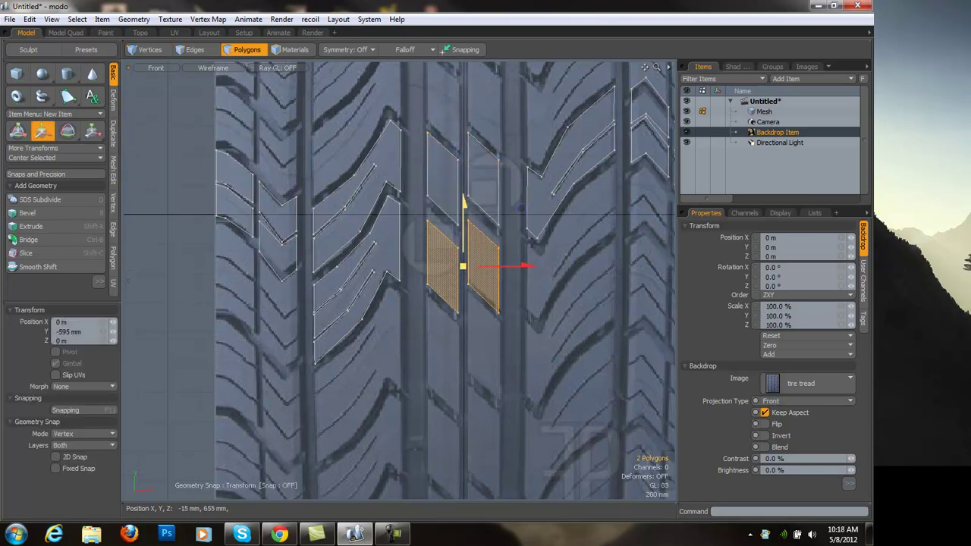
key("space")
left_click(470, 344)
Duplicate the five curved, chevron and shoulder polygons with positive X, move the copies down in Y onto the next blocks, and clear the selection.
scroll(469, 342, "down", 3)
left_click_drag(477, 324, 435, 324, "alt+shift")
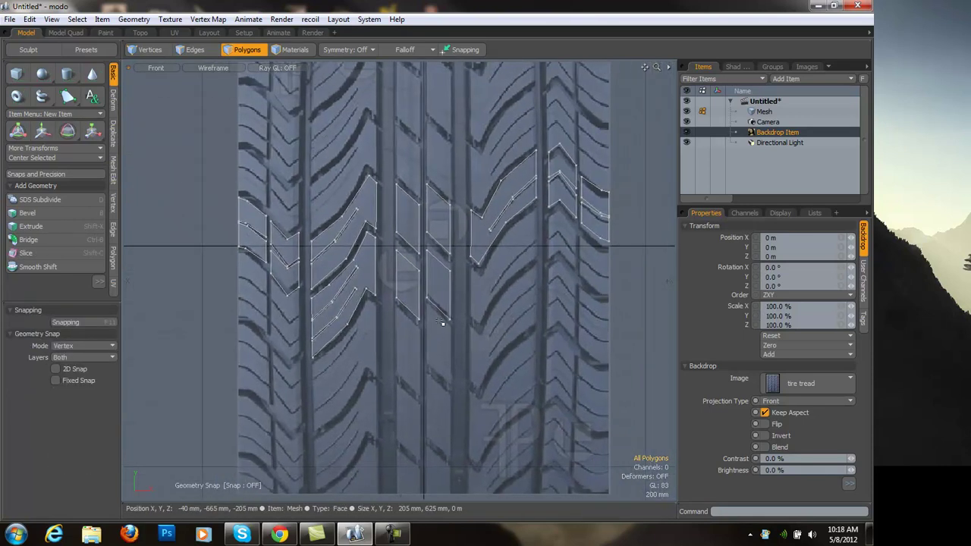
left_click_drag(474, 282, 469, 294, "alt+shift")
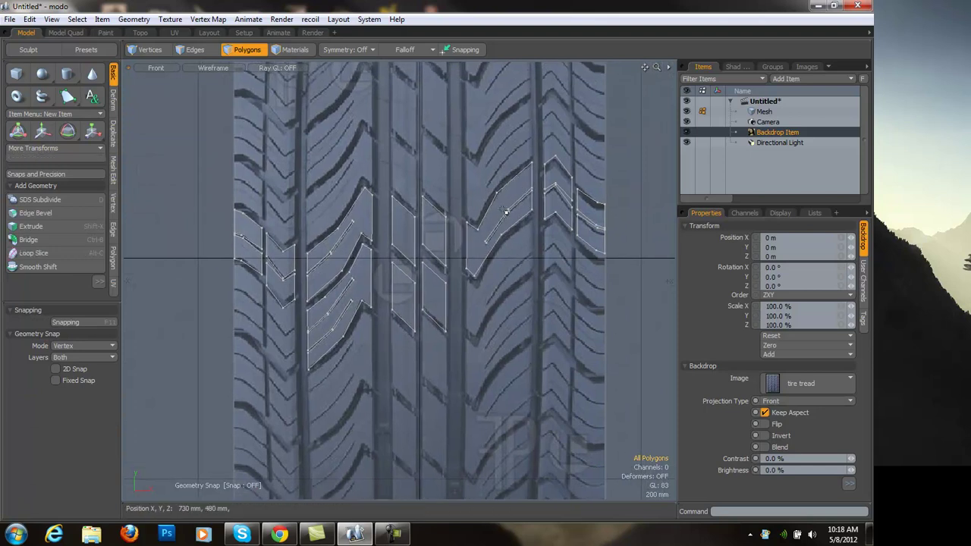
left_click(506, 218)
left_click(555, 213, "shift")
left_click(565, 180, "shift")
left_click(580, 236, "shift")
left_click(599, 219, "shift")
key("w")
left_click_drag(537, 155, 536, 218)
key("q")
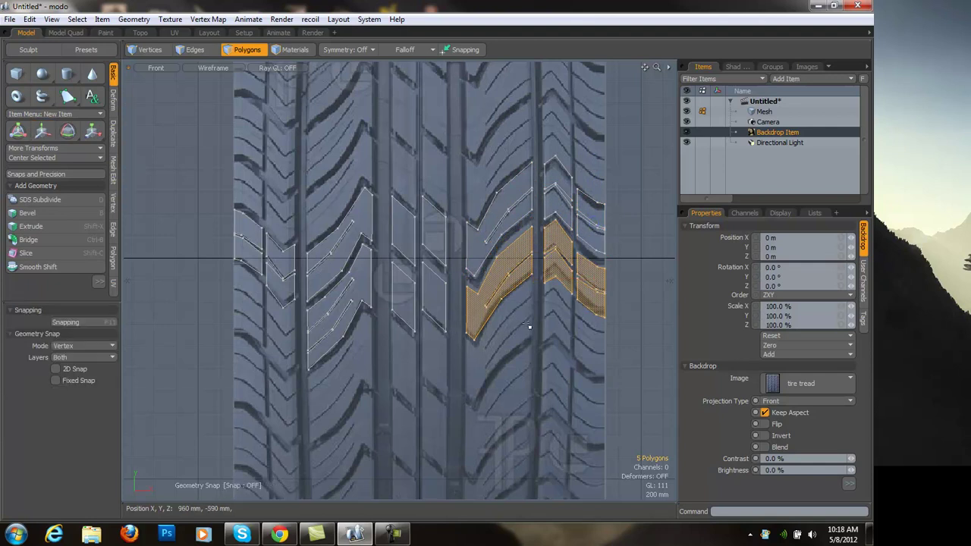
left_click(522, 344)
Move the vertex at the lower left corner of the negative-X side's upper chevron polygon -42 mm in Y.
left_click_drag(264, 352, 293, 324, "alt+shift")
left_click_drag(293, 324, 296, 323, "ctrl+alt")
scroll(296, 323, "up", 3)
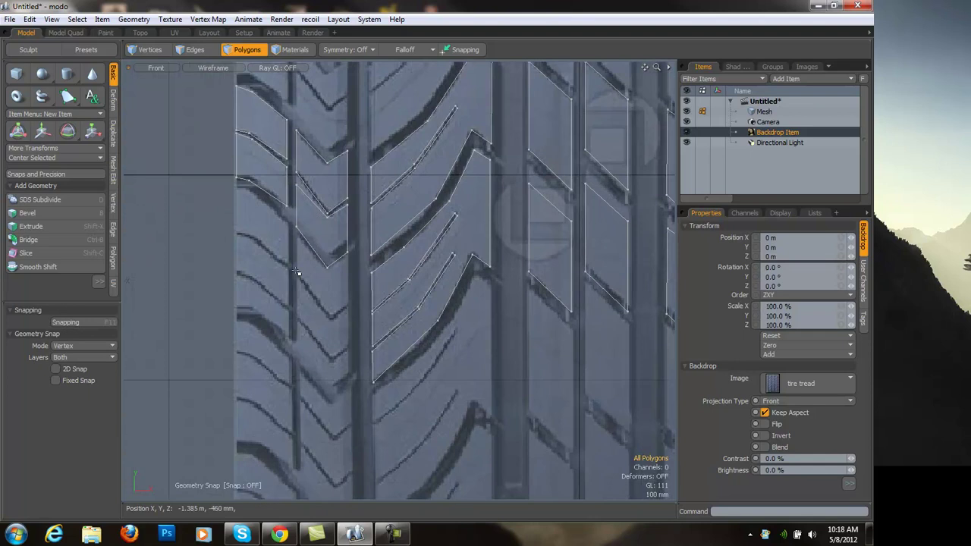
scroll(293, 264, "up", 2)
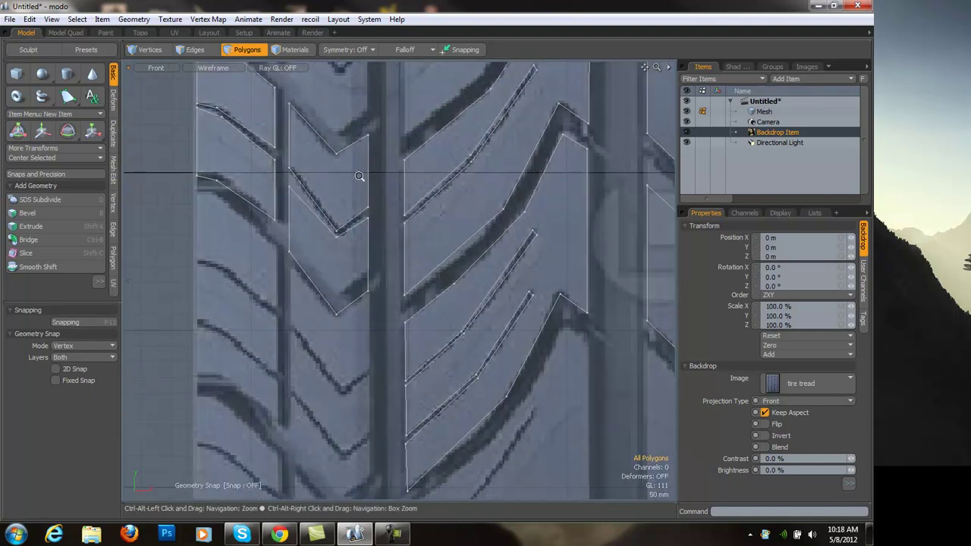
key("1")
left_click(288, 168)
key("w")
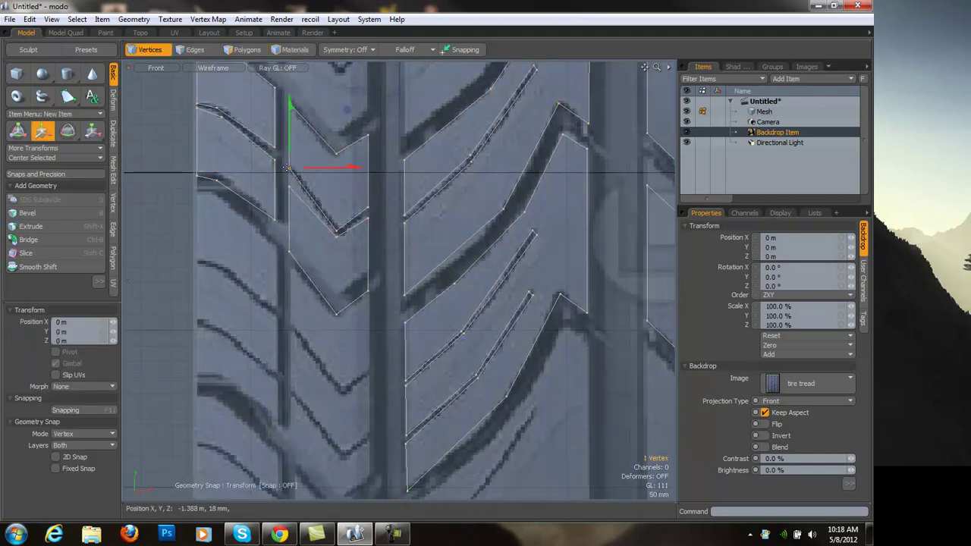
left_click_drag(290, 106, 290, 119)
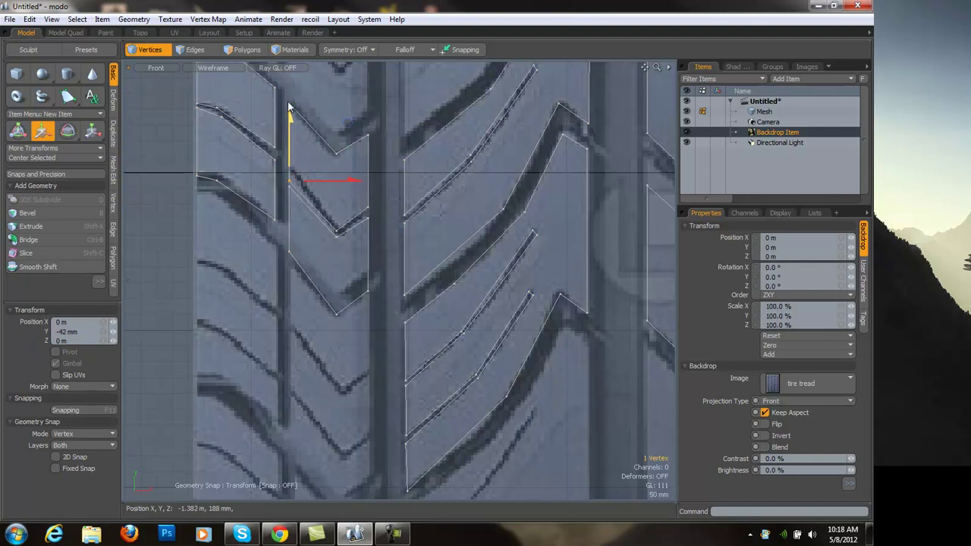
key("space")
Try to lower the vertex at the upper chevron polygon's lower right corner in Y, and undo that move.
left_click(347, 278)
left_click_drag(346, 278, 375, 193, "ctrl+alt")
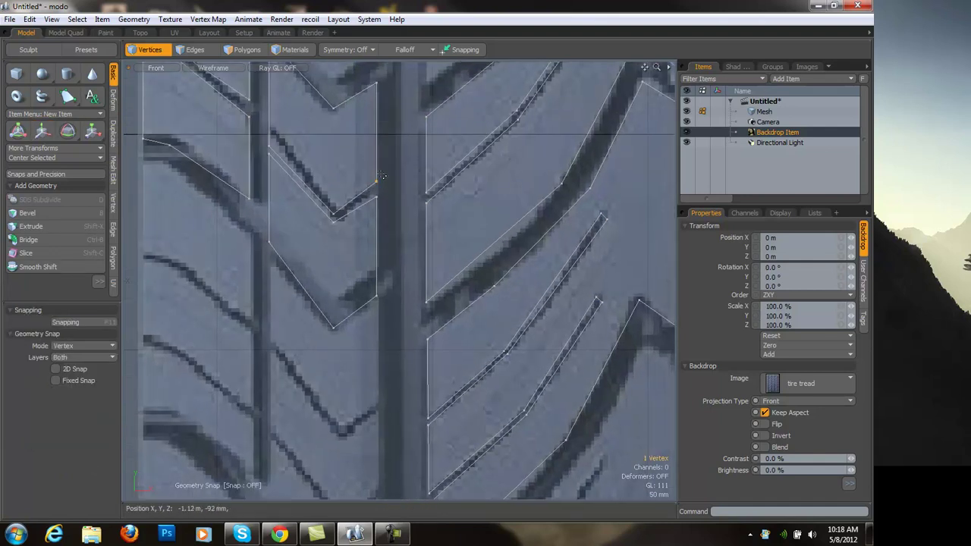
key("w")
left_click_drag(379, 124, 379, 314)
key("ctrl+z")
key("q")
Duplicate the lower shoulder polygon on the negative-X side and move the copy down in Y onto the next shoulder block.
scroll(370, 376, "down", 2)
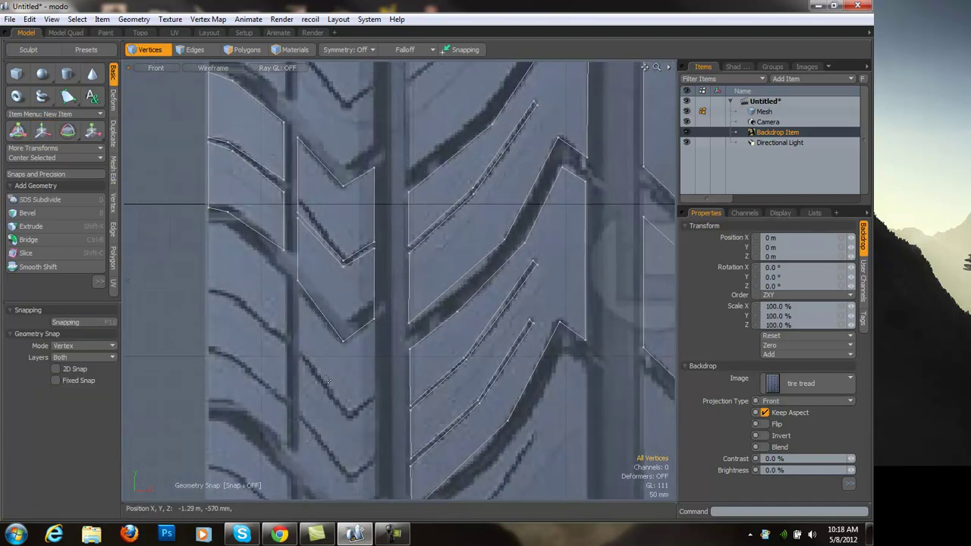
scroll(348, 320, "down", 2)
key("3")
left_click(271, 235)
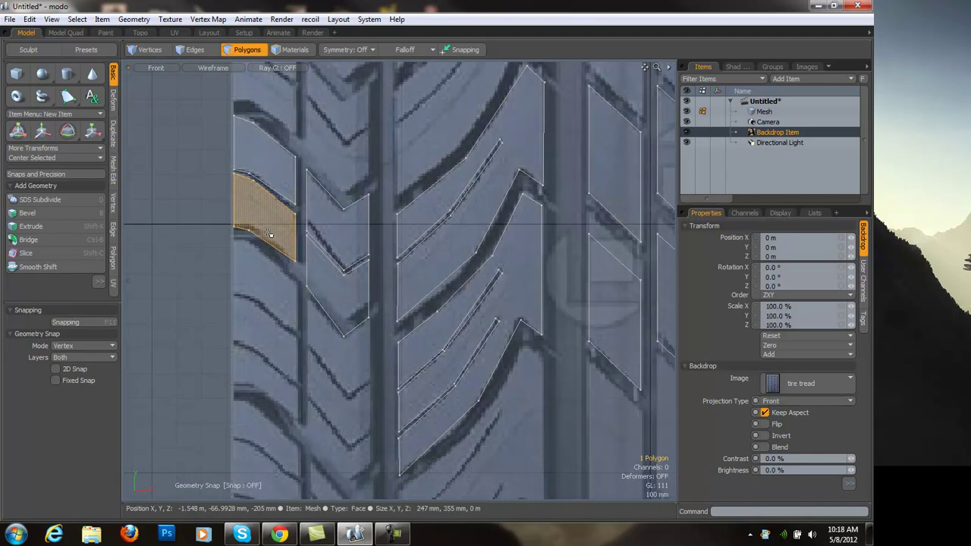
key("w")
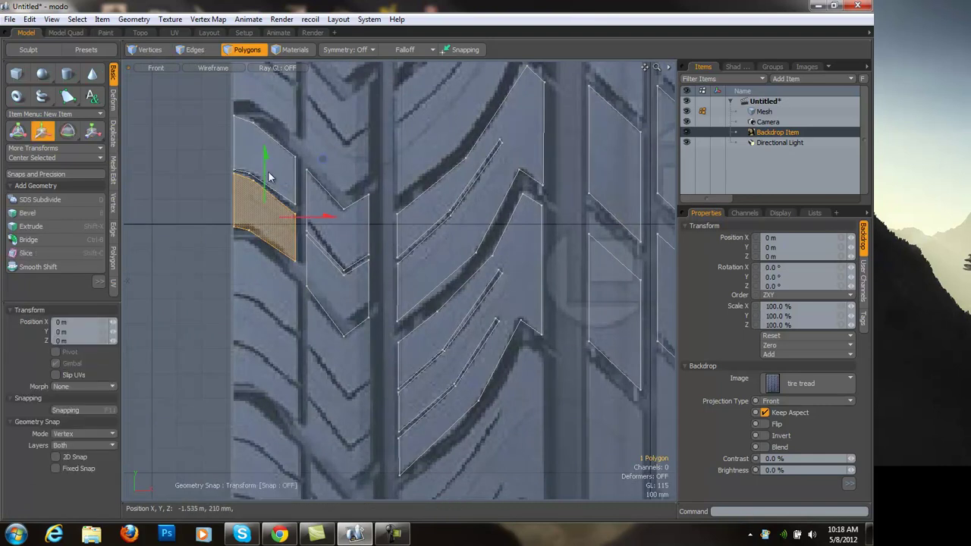
left_click_drag(322, 157, 322, 226)
key("q")
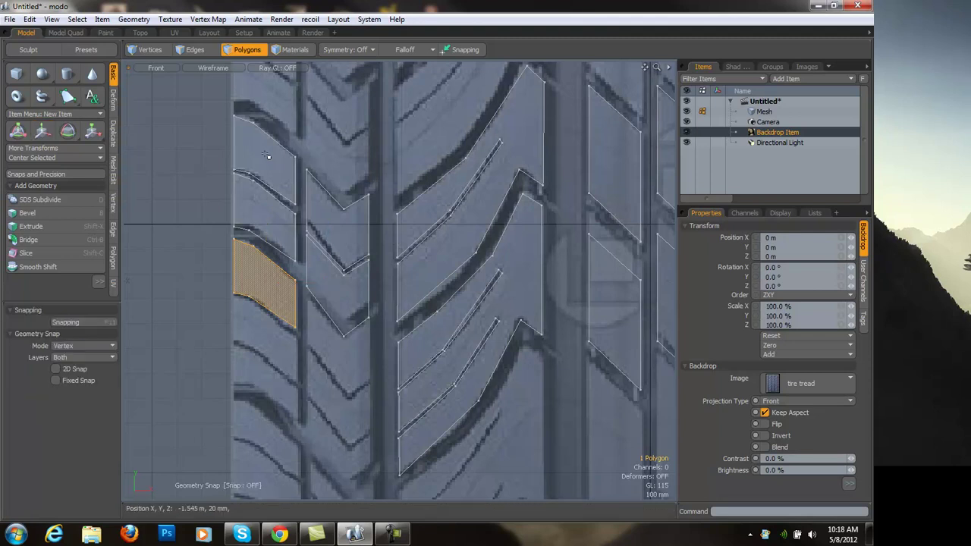
left_click(262, 364)
key("ctrl+c")
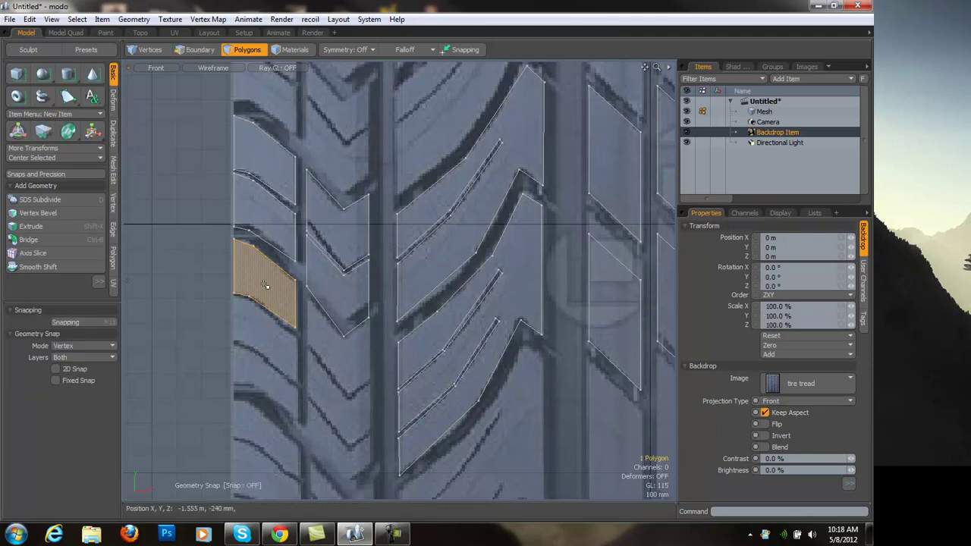
key("Escape")
key("ctrl+v")
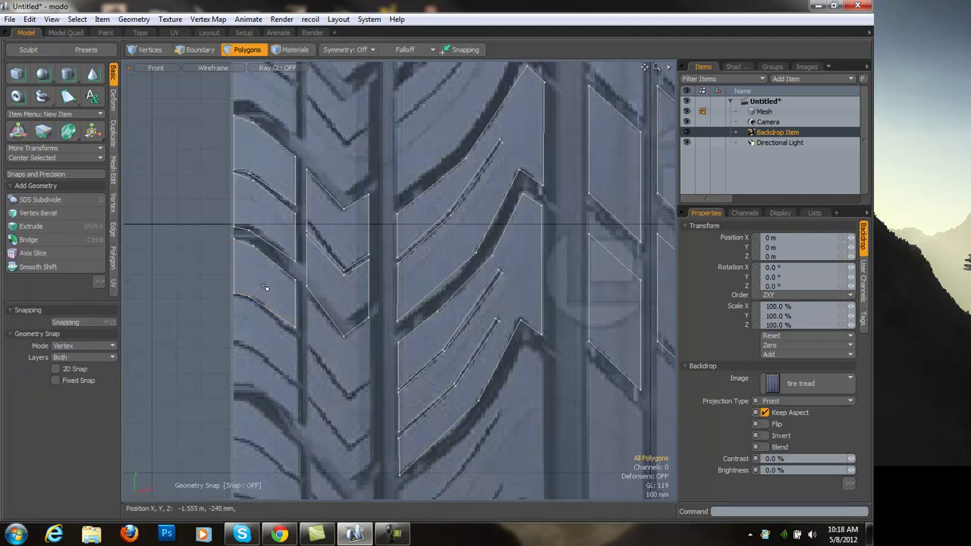
left_click(276, 323)
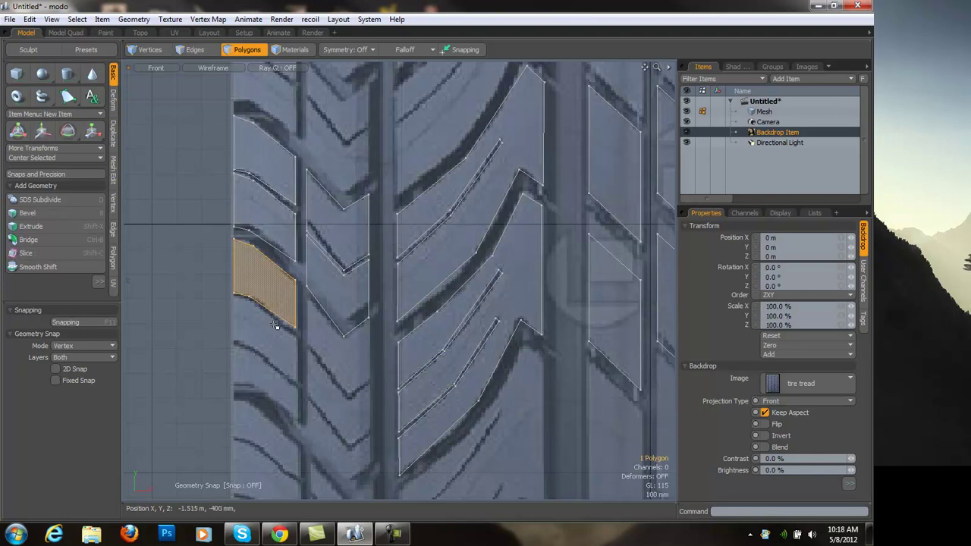
key("1")
Duplicate the two upper shoulder polygons on the negative-X side and move the copies down in Y onto the next shoulder blocks.
left_click_drag(279, 330, 276, 279, "ctrl+alt")
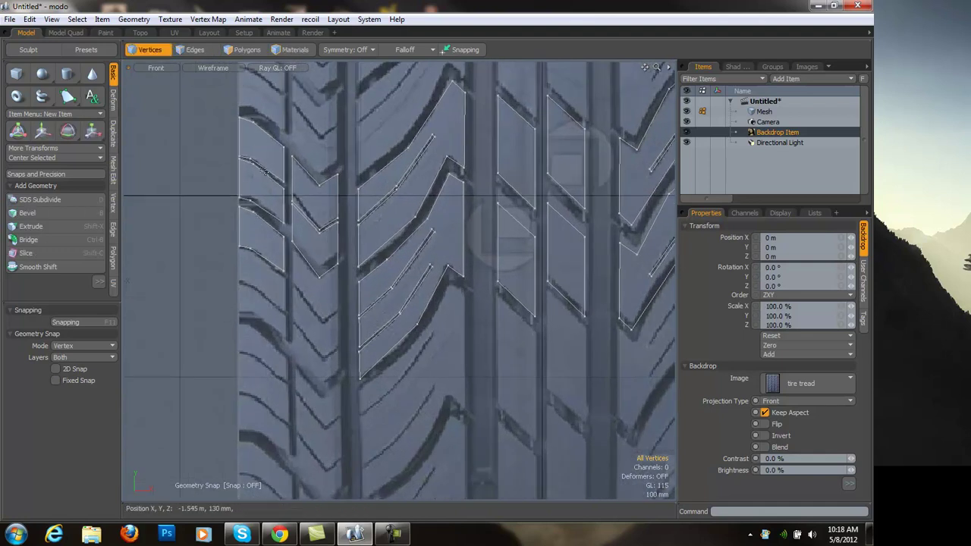
key("3")
left_click_drag(265, 165, 264, 193)
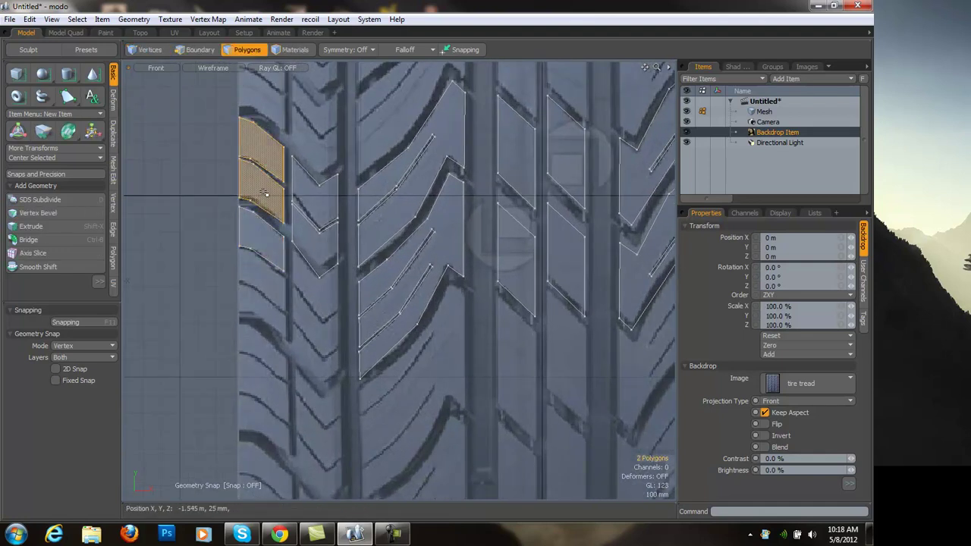
key("w")
left_click_drag(259, 110, 261, 239)
key("q")
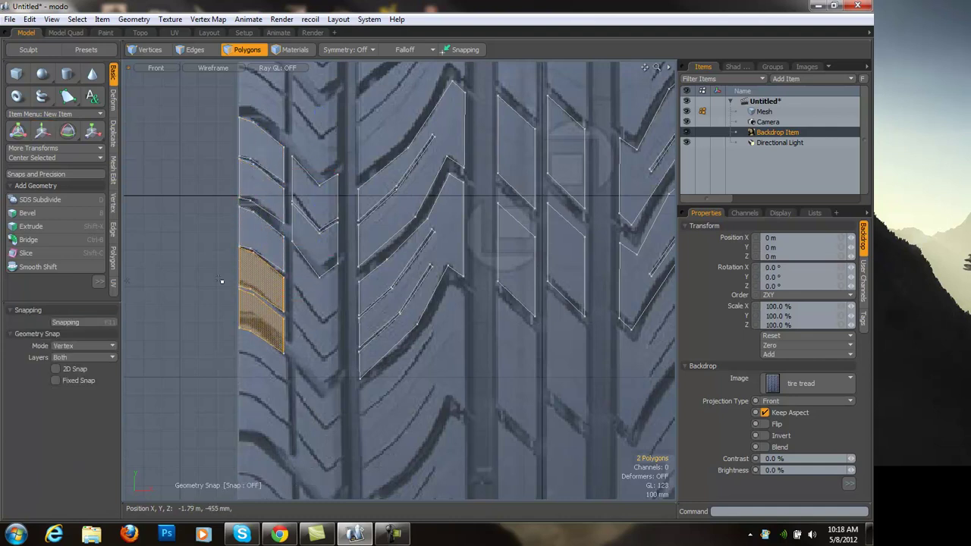
left_click(225, 278)
Duplicate the negative-X side's lower chevron polygon twice, moving each copy down in Y, the second by -265 mm, and clear the selection.
left_click_drag(258, 300, 362, 320, "ctrl+alt")
left_click_drag(362, 320, 332, 301, "alt+shift")
scroll(331, 301, "down", 2)
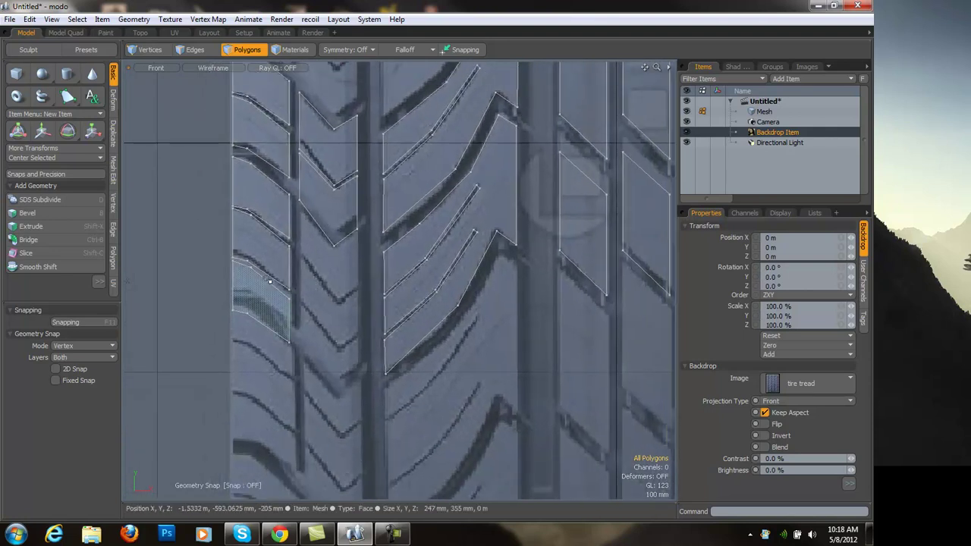
left_click(323, 232)
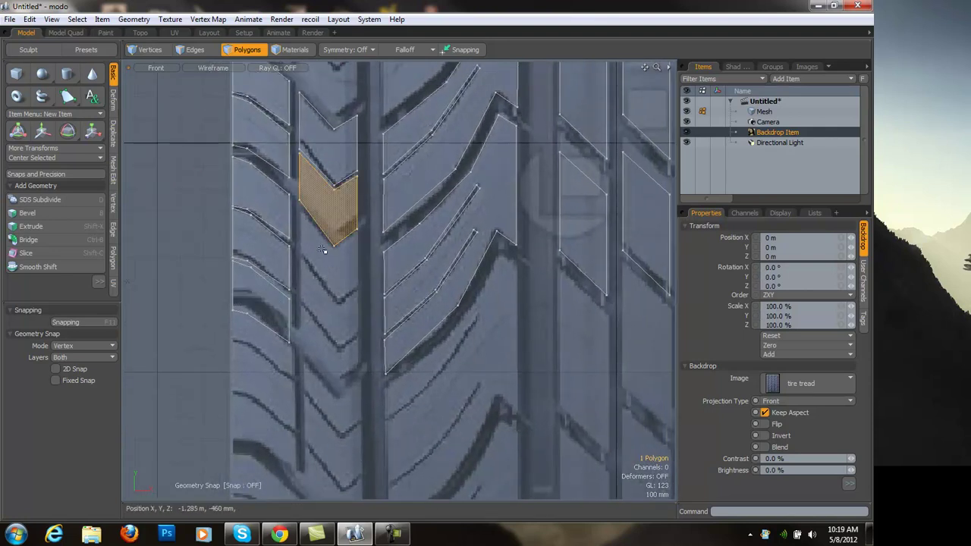
left_click(42, 131)
left_click_drag(330, 147, 330, 207)
key("ctrl+c")
key("ctrl+v")
key("w")
left_click_drag(328, 258, 328, 321)
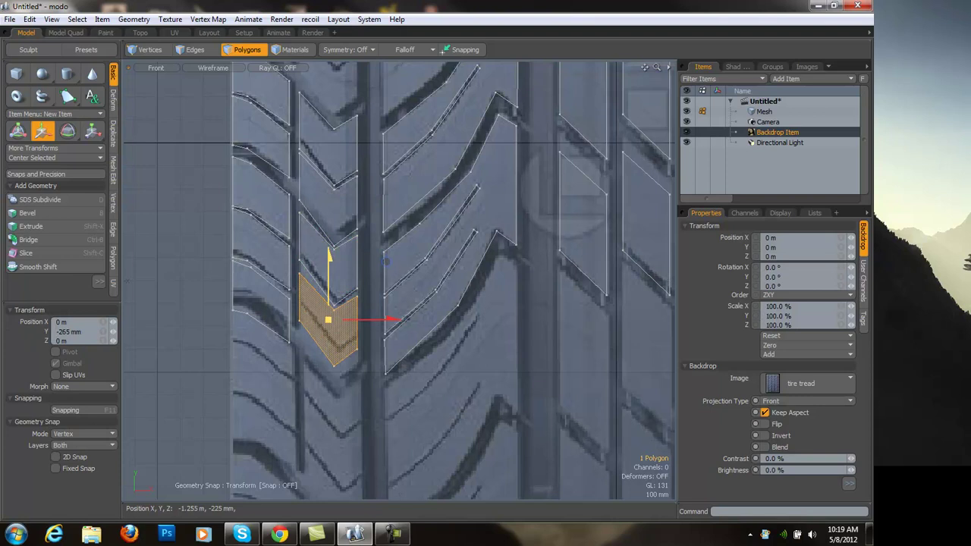
key("Escape")
key("Escape")
Delete the lowest chevron polygon on the negative-X side.
left_click_drag(321, 341, 298, 320, "ctrl+alt")
scroll(319, 304, "down", 4)
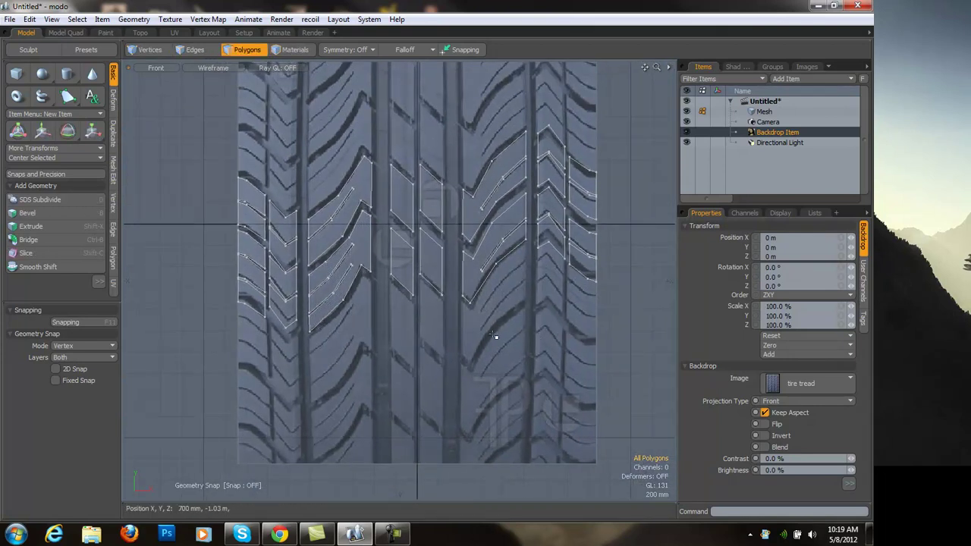
scroll(304, 308, "up", 4)
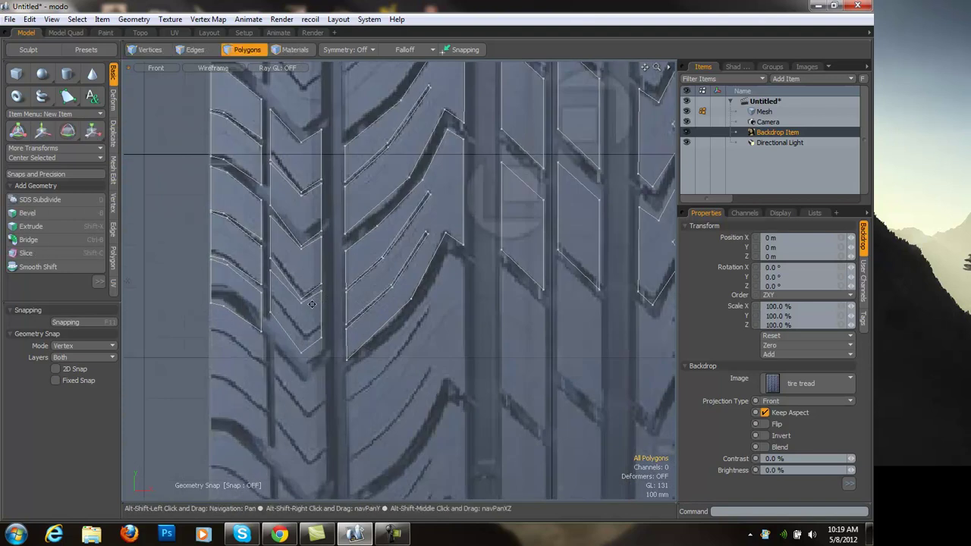
left_click(304, 318)
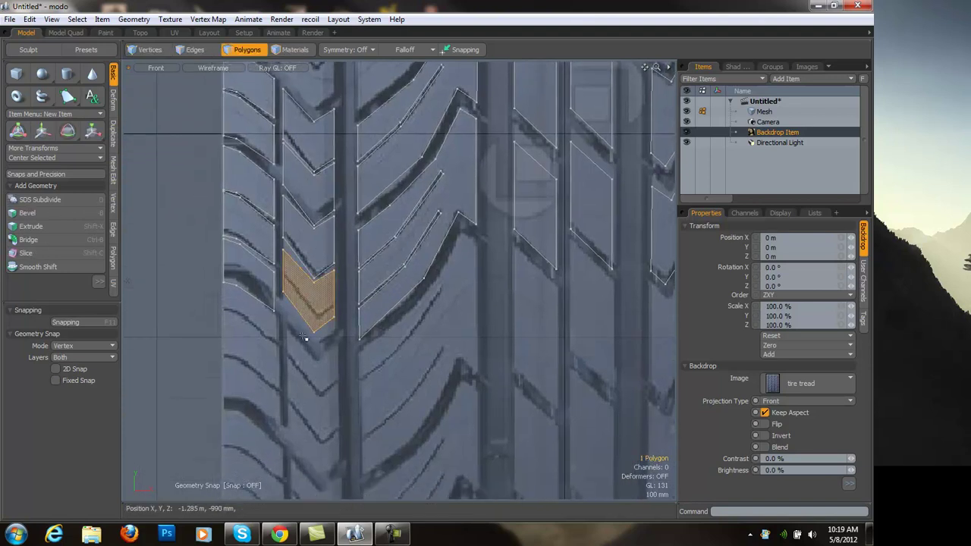
scroll(304, 319, "up", 2)
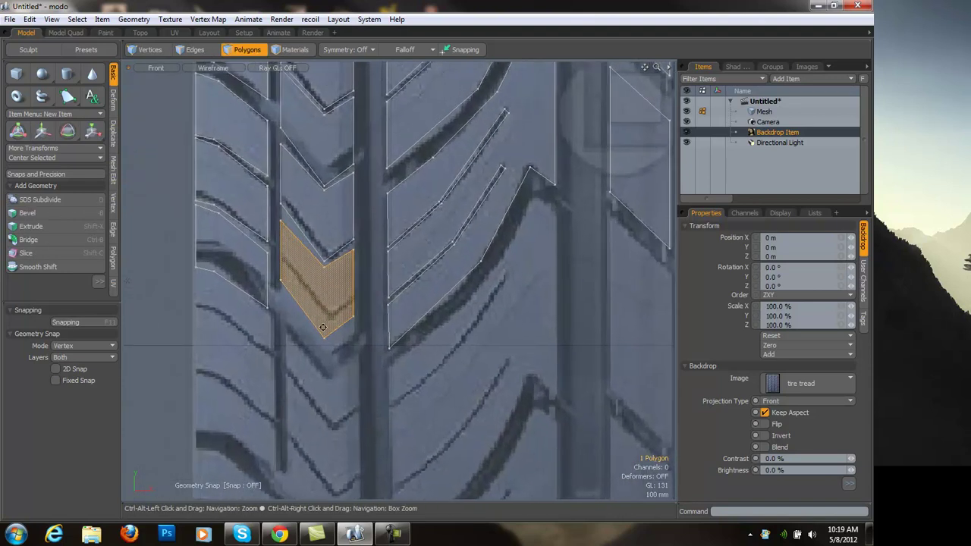
left_click(324, 329)
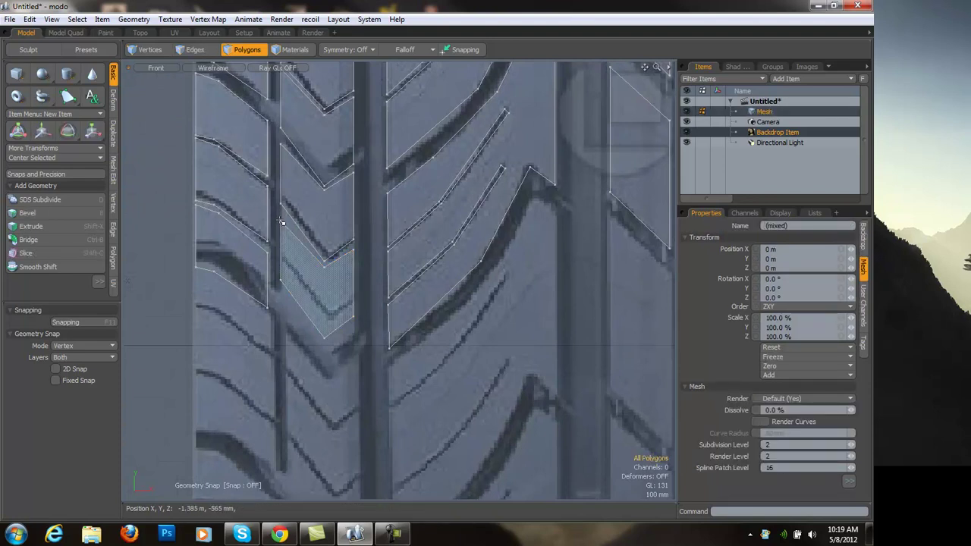
key("ctrl+x")
Try to move a copy of the lowest remaining chevron polygon down in Y onto the next block, and remove the copy.
left_click_drag(338, 314, 311, 267, "ctrl+alt")
left_click_drag(311, 241, 311, 278, "alt+shift")
left_click_drag(312, 242, 325, 200, "ctrl+alt")
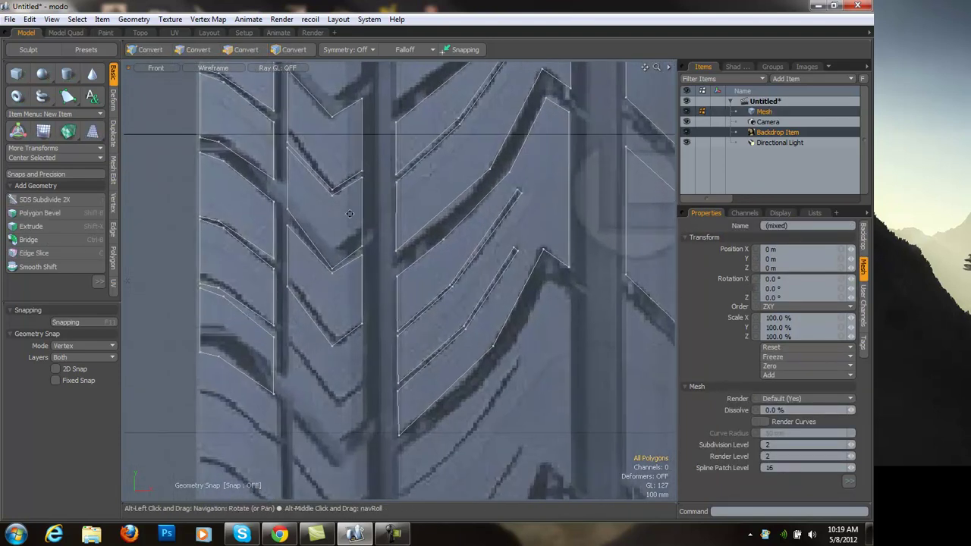
left_click_drag(328, 317, 326, 258, "alt+shift")
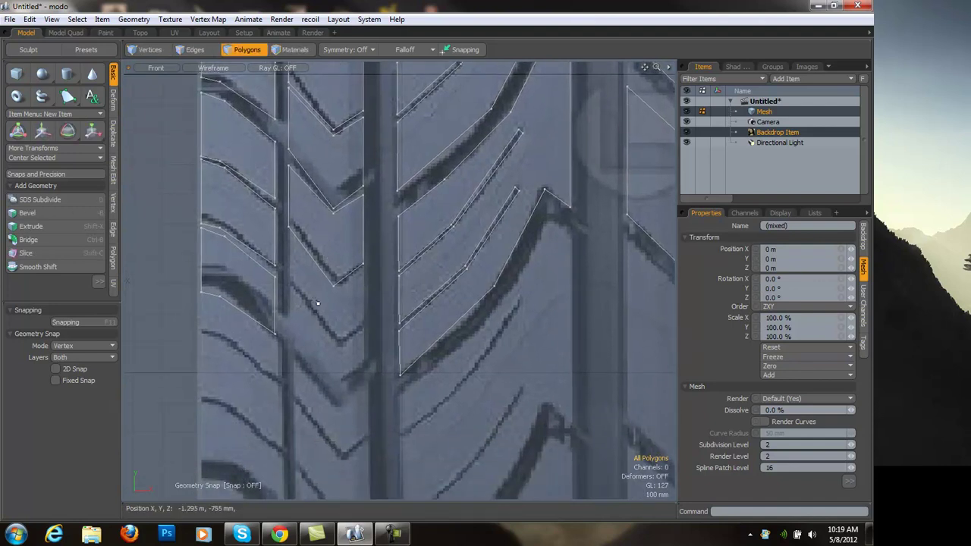
left_click(323, 257)
key("w")
left_click_drag(326, 220, 325, 350)
key("space")
key("ctrl+x")
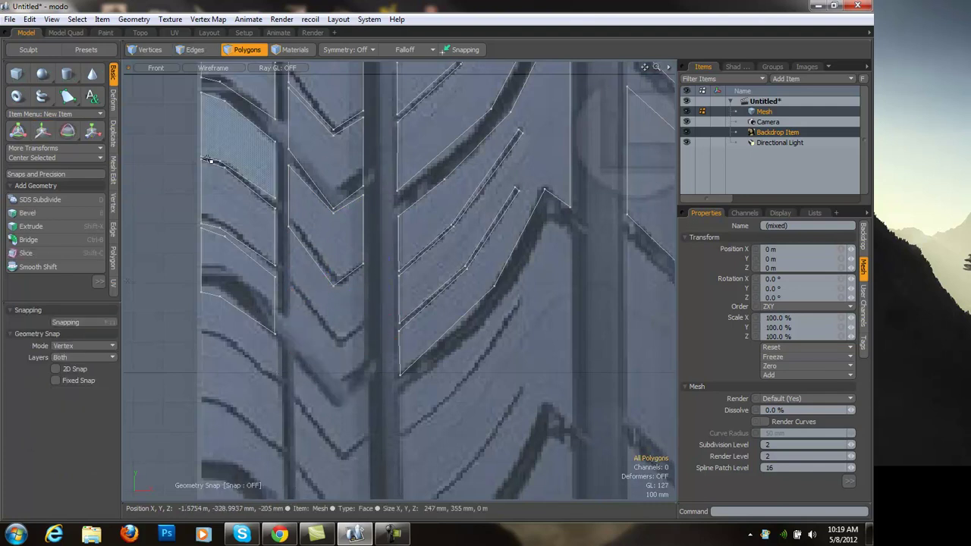
Trace the chevron block one gap below the lowest chevron polygon with the Pen tool as a six-point polygon, and clear the selection.
left_click(67, 96)
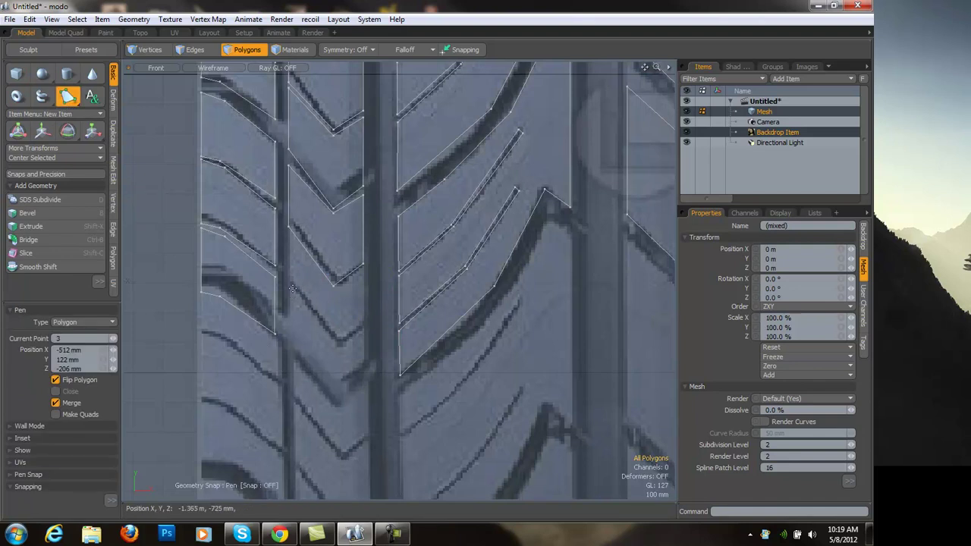
left_click(292, 330)
left_click(341, 380)
left_click(363, 362)
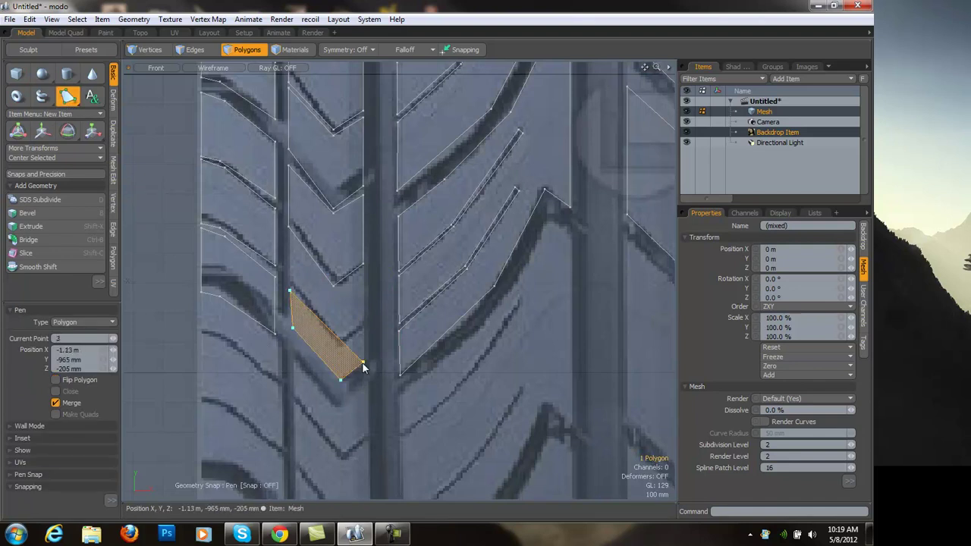
left_click(366, 329)
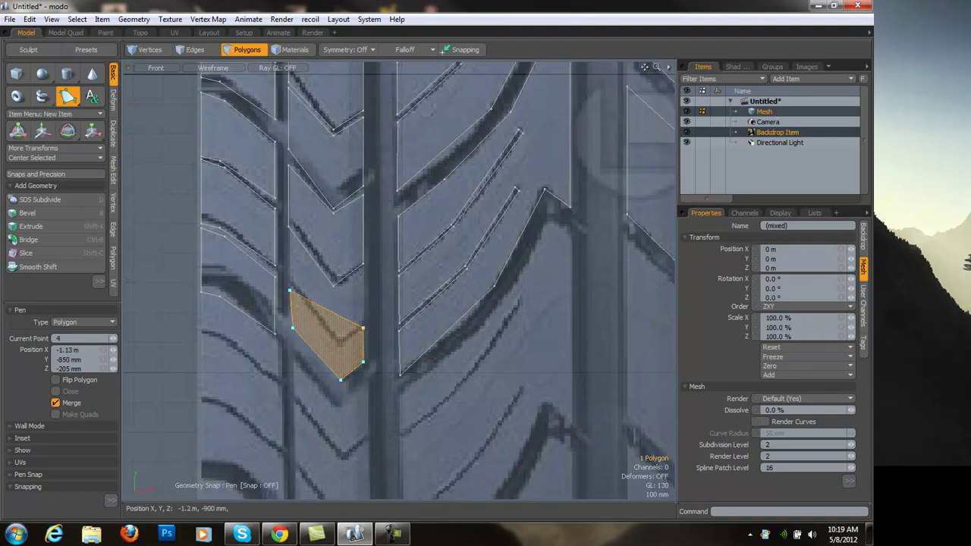
left_click(342, 347)
key("space")
left_click(312, 359)
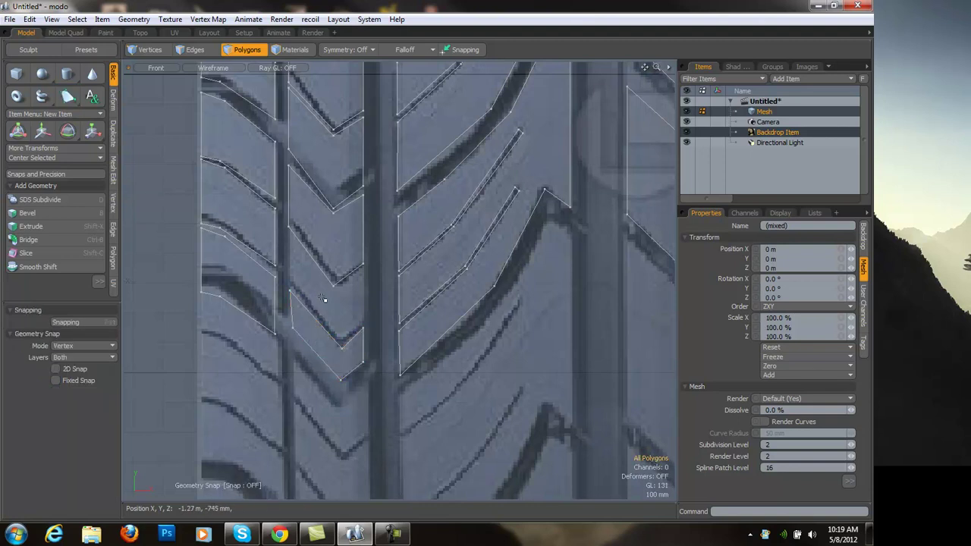
Trace the untraced chevron block directly above the newly drawn polygon with the Pen tool, placing six points along its outline.
left_click_drag(322, 349, 366, 351, "ctrl+alt")
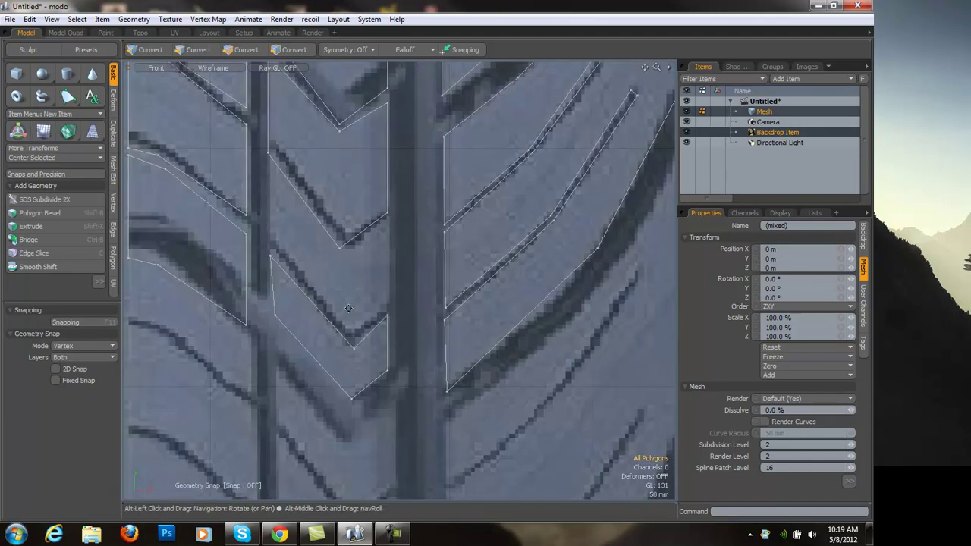
left_click(68, 96)
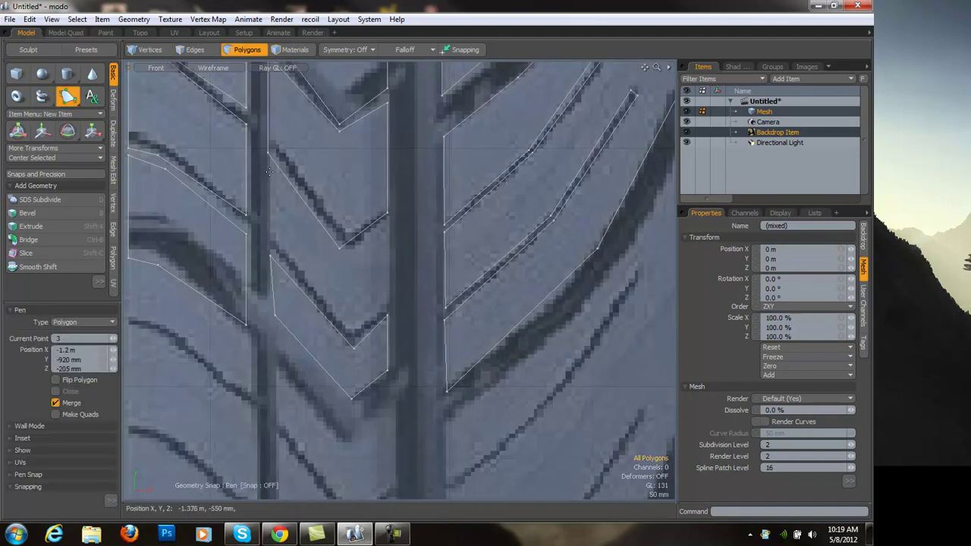
key("space")
left_click_drag(269, 213, 271, 182, "ctrl+alt")
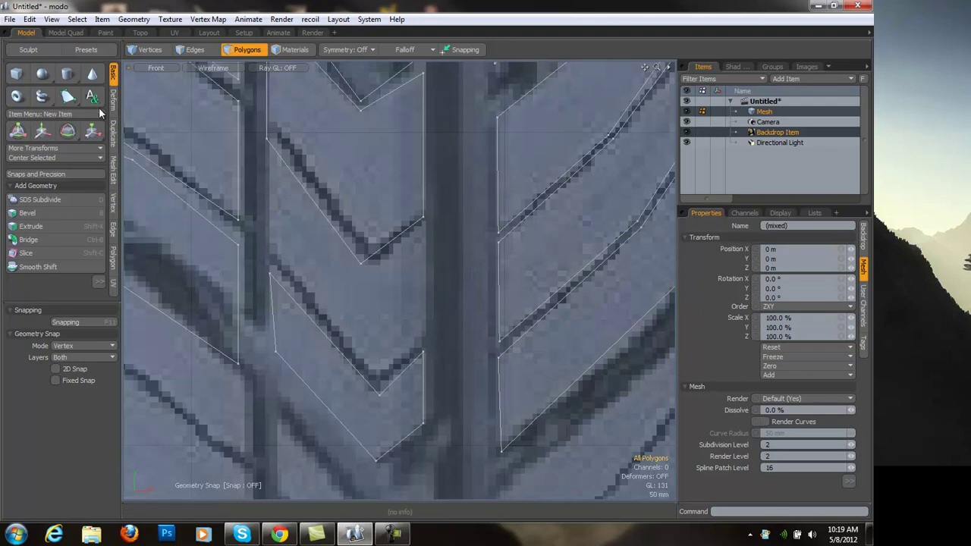
left_click(68, 96)
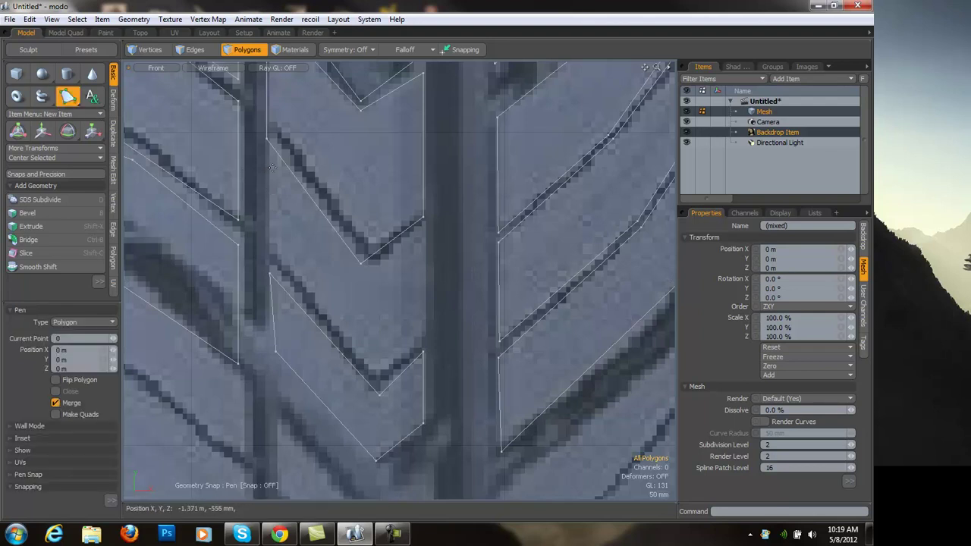
key("space")
left_click_drag(274, 216, 274, 186, "ctrl+alt")
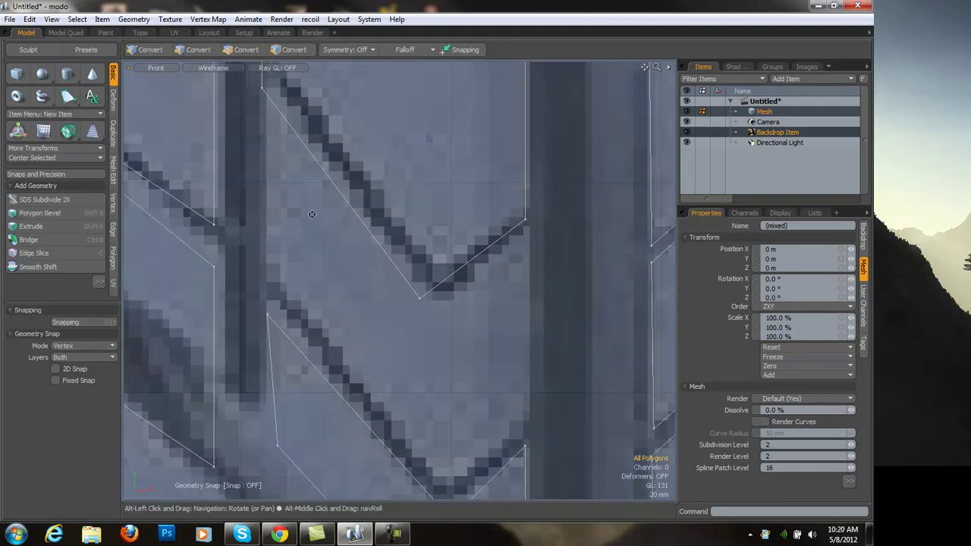
left_click(68, 96)
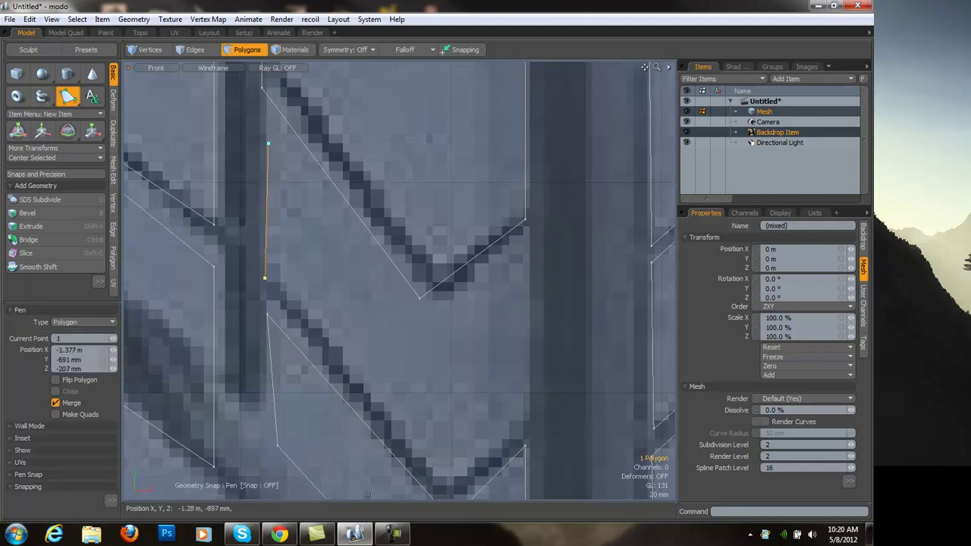
left_click(439, 487)
left_click(525, 414)
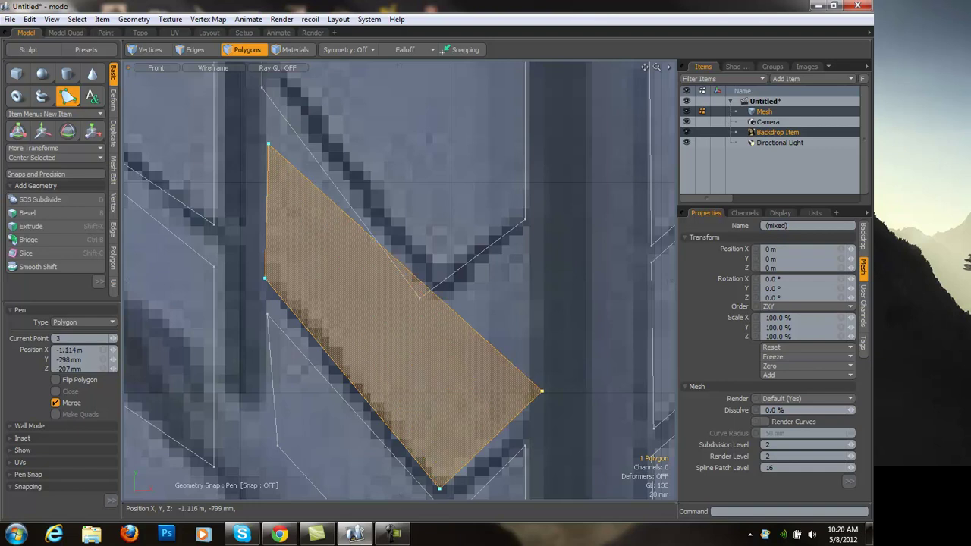
left_click(529, 236)
left_click_drag(441, 347, 418, 310)
key("space")
Examine the fit of the traced polygons against the backdrop across the whole tread and along the negative-X shoulder.
left_click_drag(537, 347, 510, 351, "ctrl+alt")
key("space")
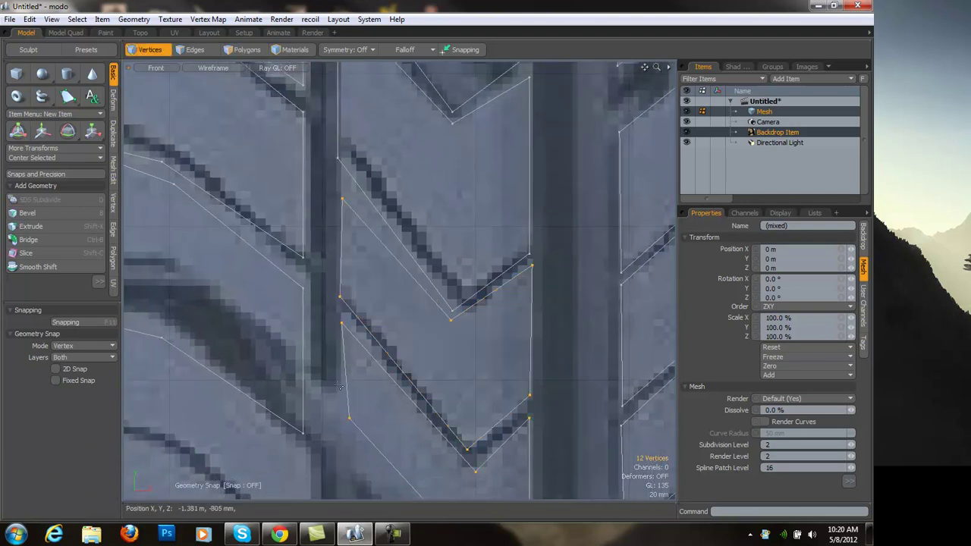
scroll(335, 397, "down", 2)
key("2")
scroll(305, 387, "down", 1)
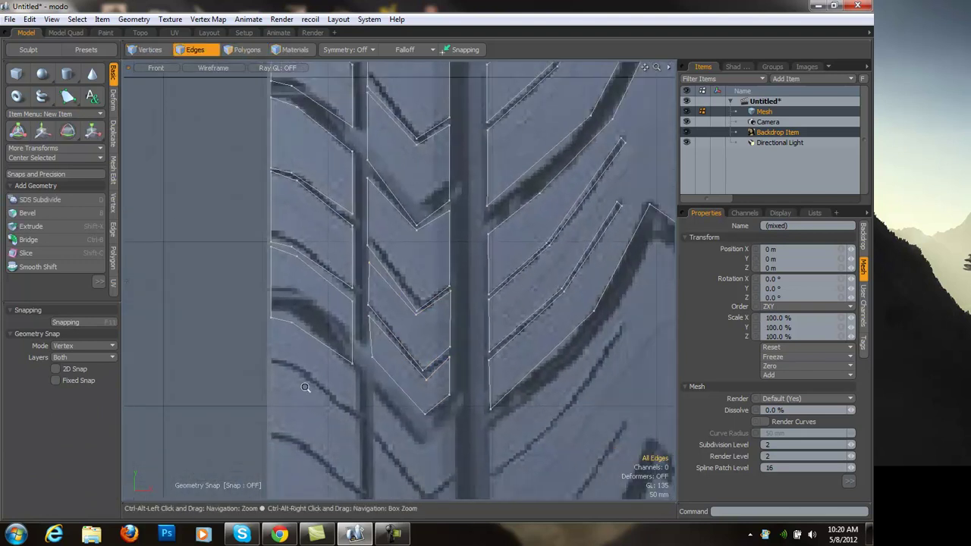
scroll(319, 364, "down", 3)
left_click_drag(477, 325, 323, 343, "alt+shift")
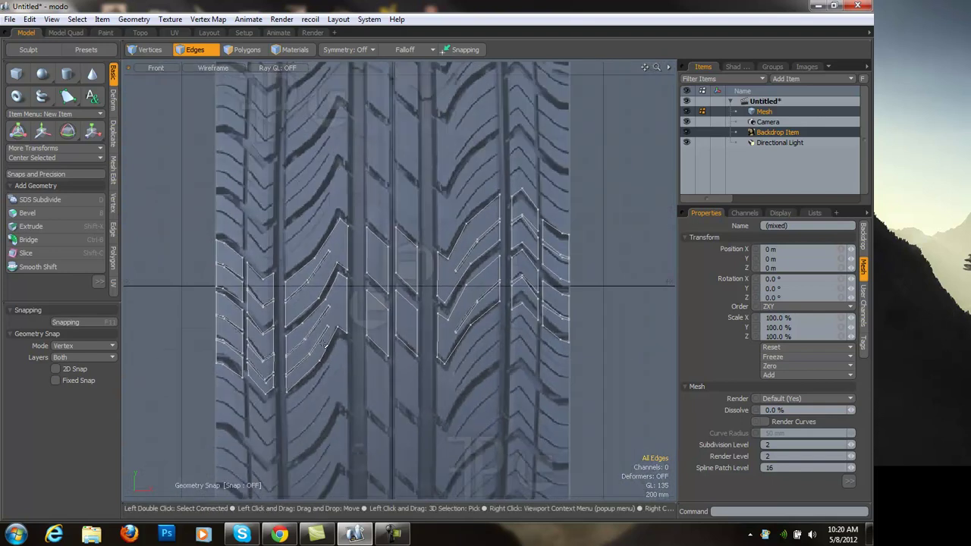
left_click_drag(231, 302, 310, 294, "ctrl+alt")
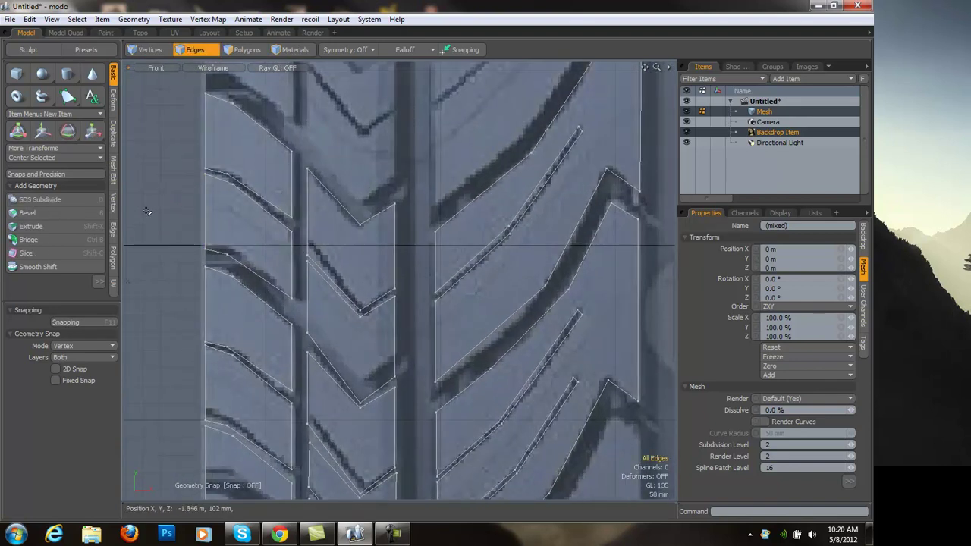
scroll(199, 197, "up", 1)
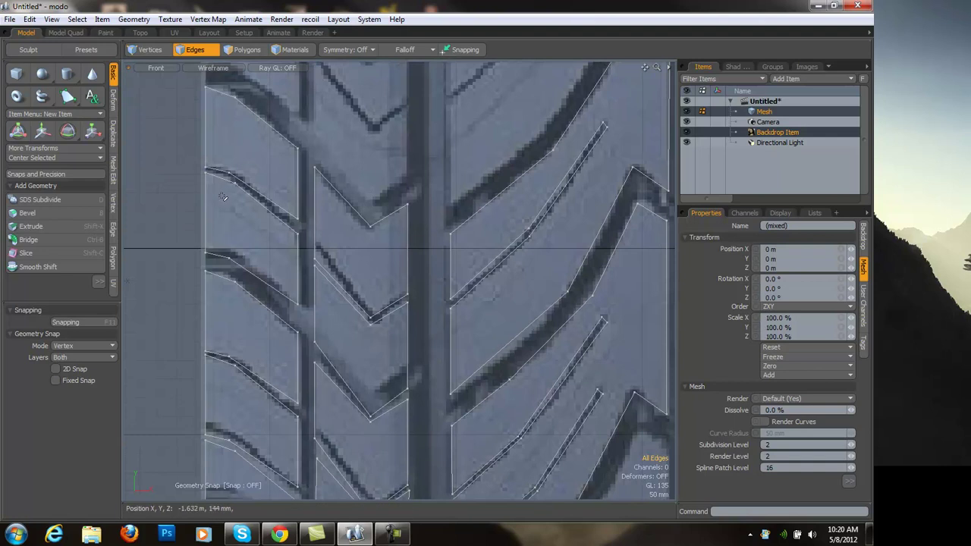
left_click(113, 131)
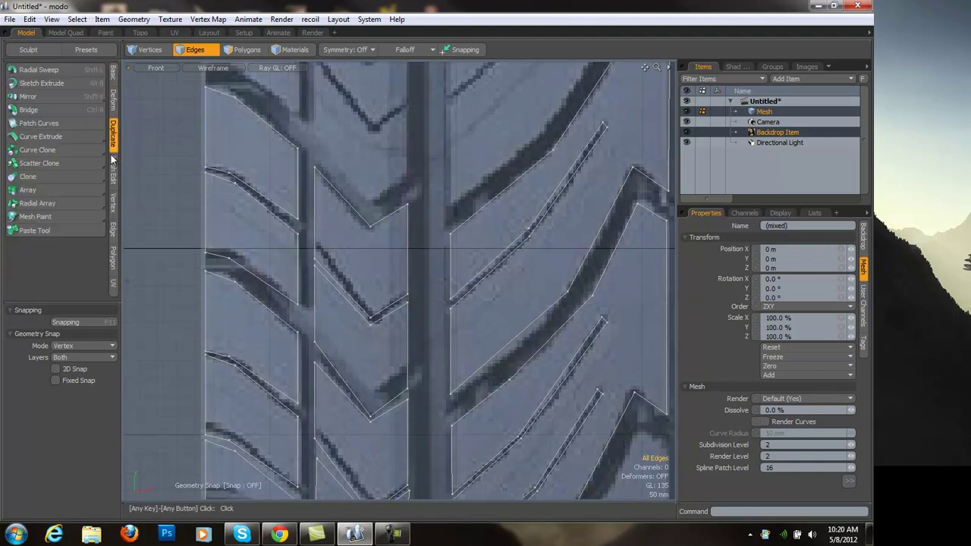
left_click(113, 166)
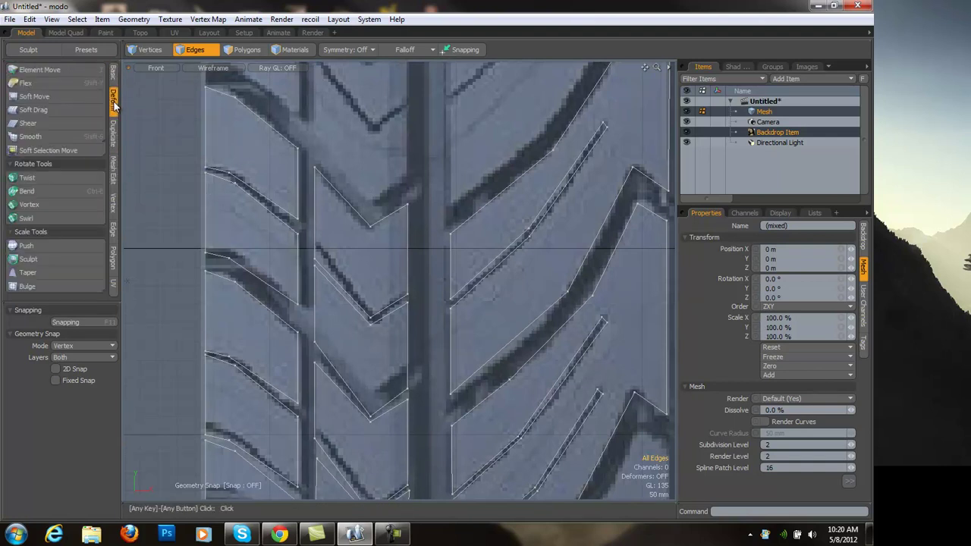
Bridge both edge pairs across the thin curved groove in the uppermost grooved shoulder block on the negative-X side.
left_click(112, 226)
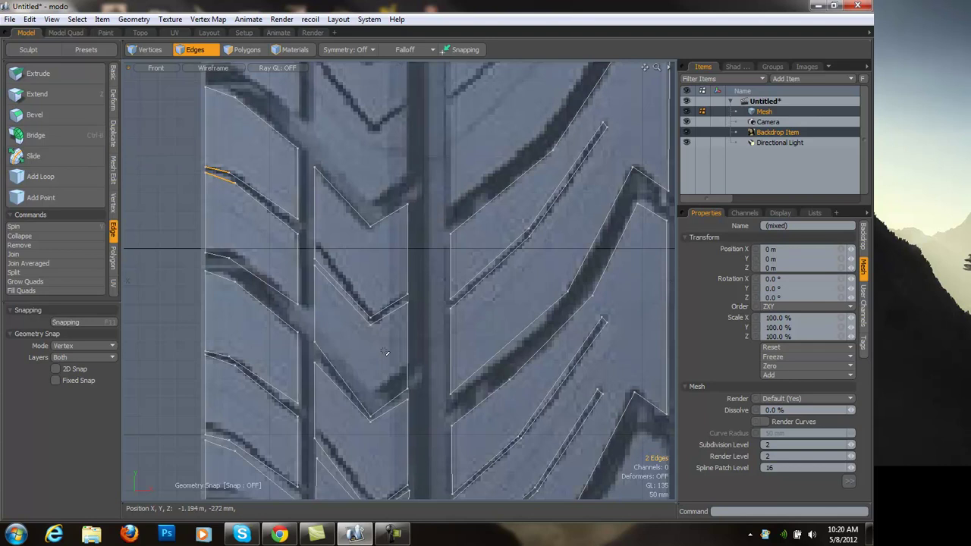
key("ctrl+b")
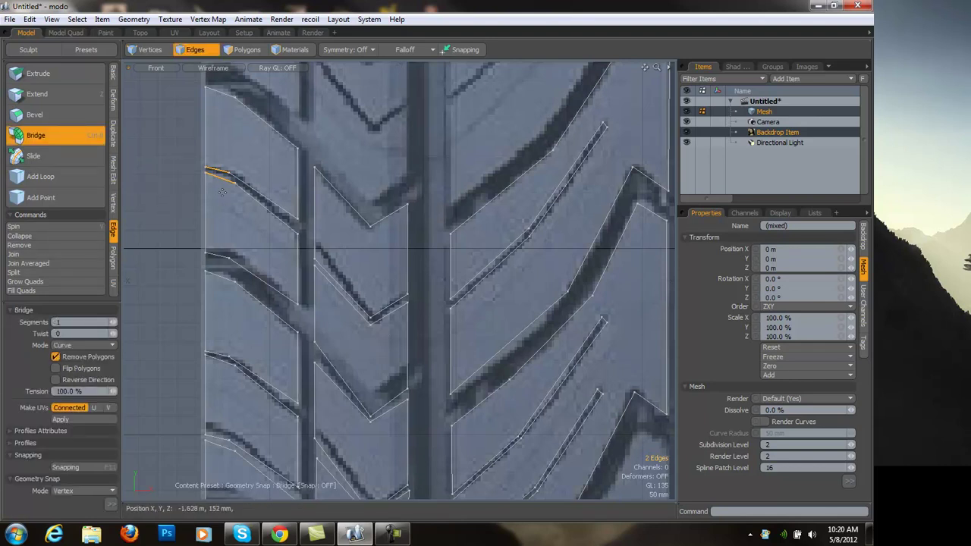
key("space")
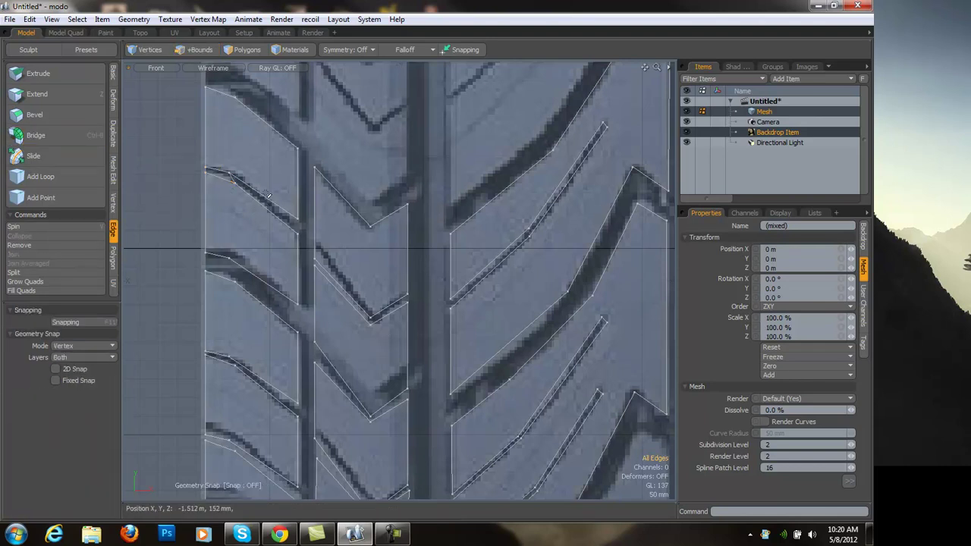
key("ctrl+b")
key("space")
left_click(205, 216)
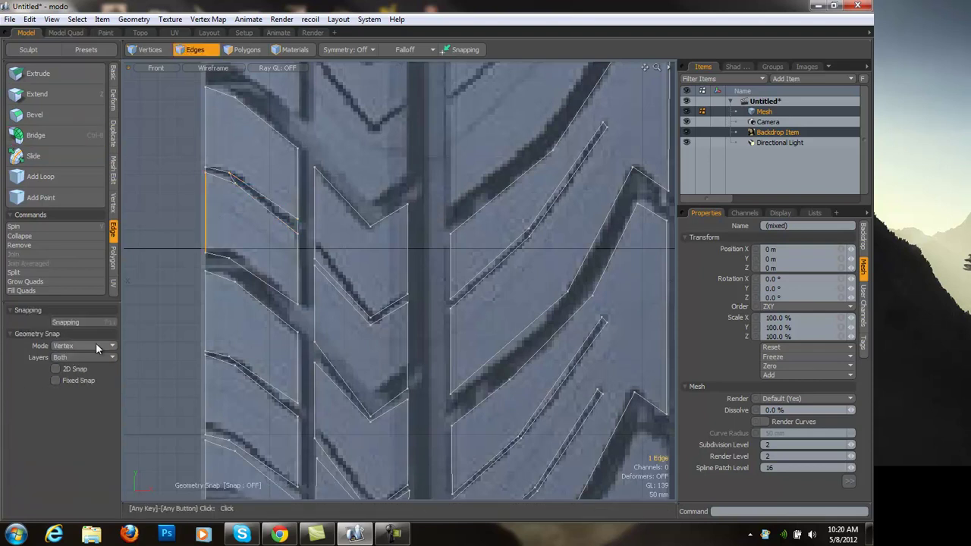
key("3")
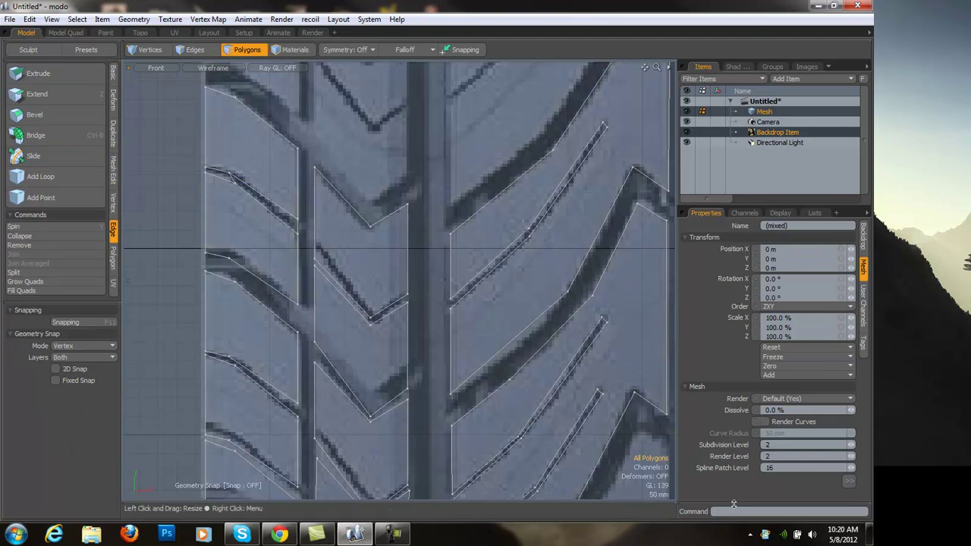
Expand the command history, and bridge the two long slanted edges across the thin V-shaped groove of the neighbouring chevron block.
left_click_drag(734, 491, 737, 387)
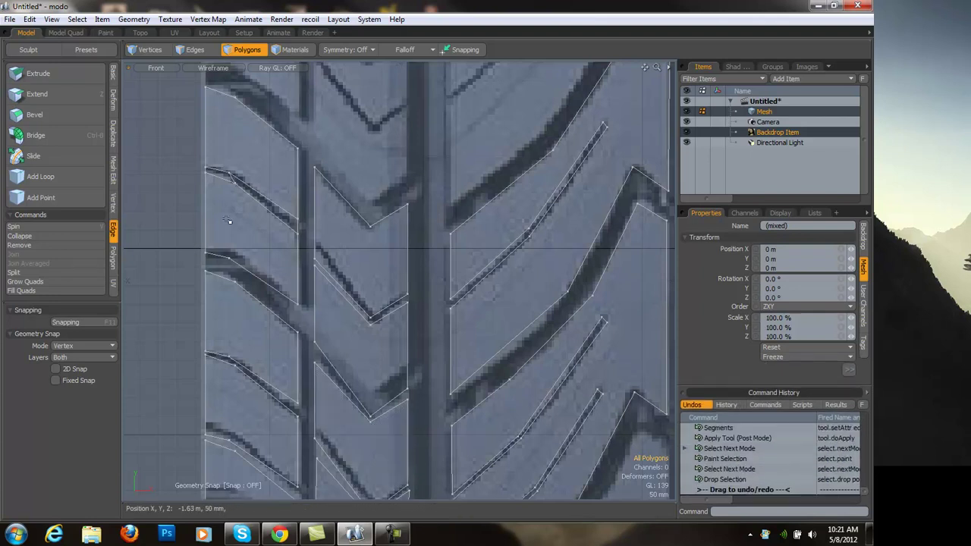
key("2")
left_click(334, 281)
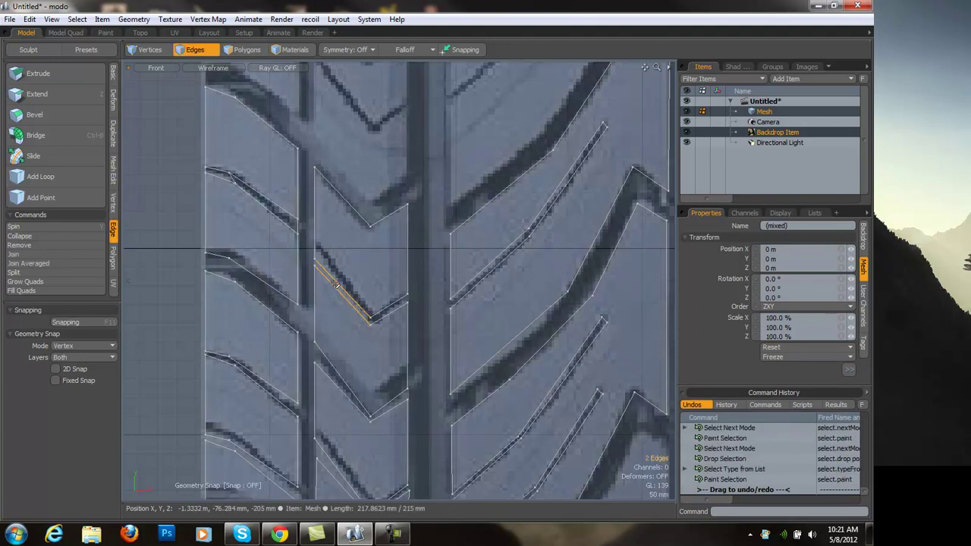
key("ctrl+b")
left_click(335, 292)
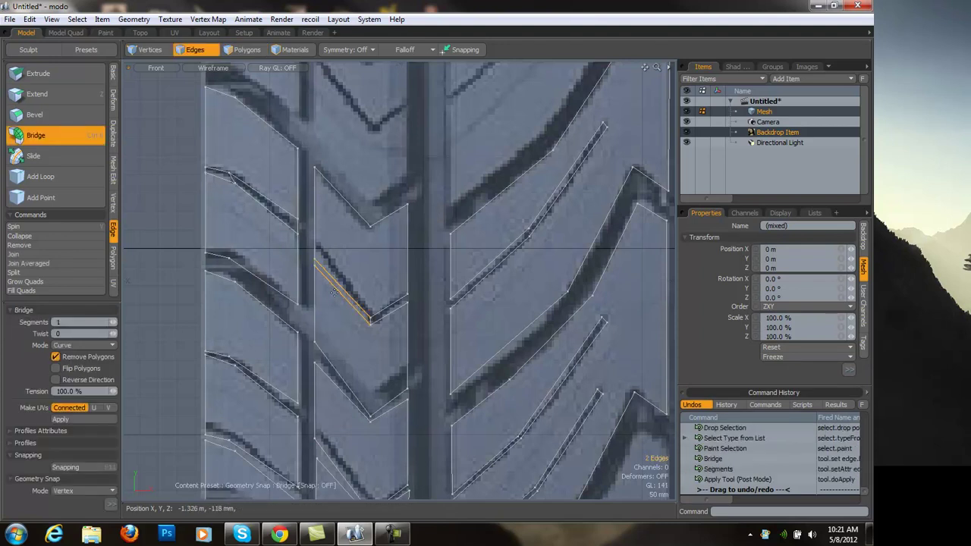
Check the key assignment of the recorded Bridge command from the undo list, and cancel the key mapping.
right_click(710, 461)
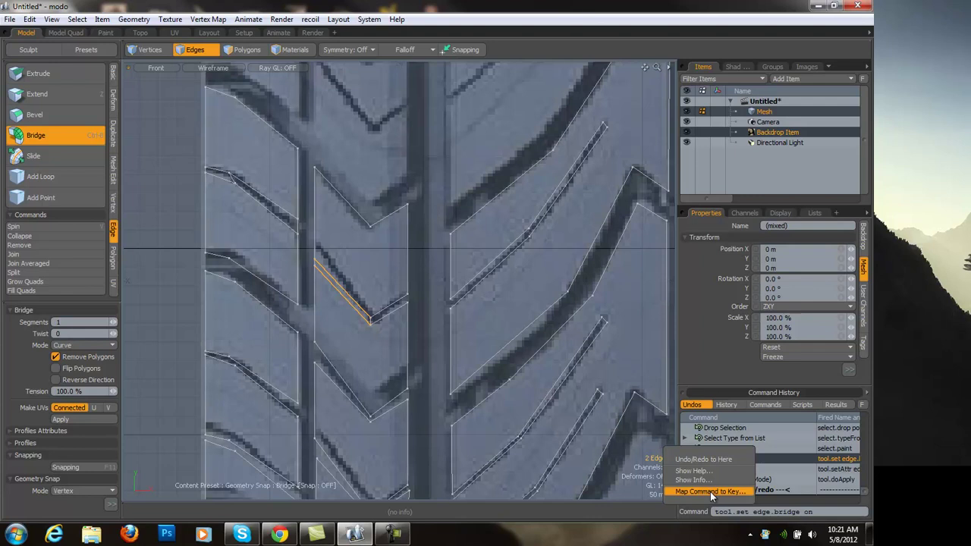
left_click(709, 491)
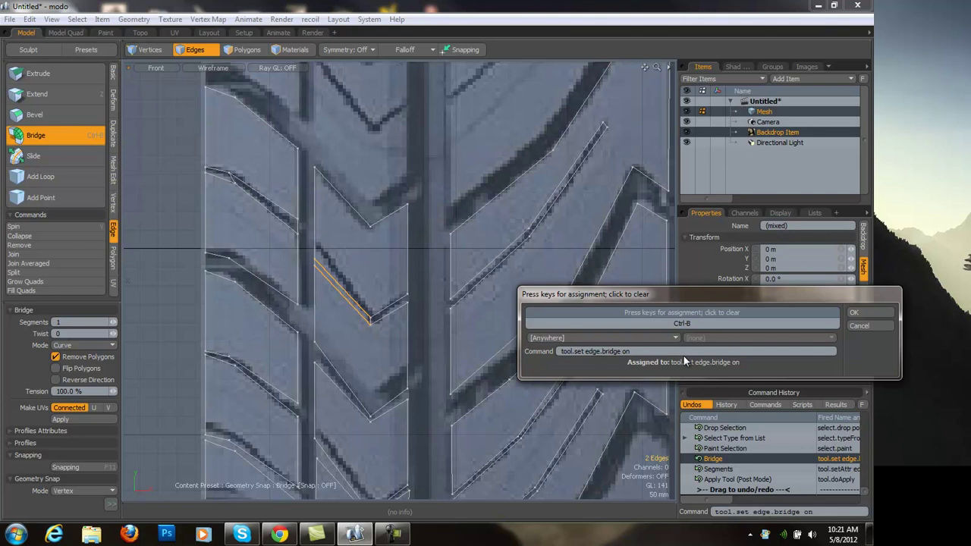
left_click_drag(855, 298, 769, 300)
left_click(781, 326)
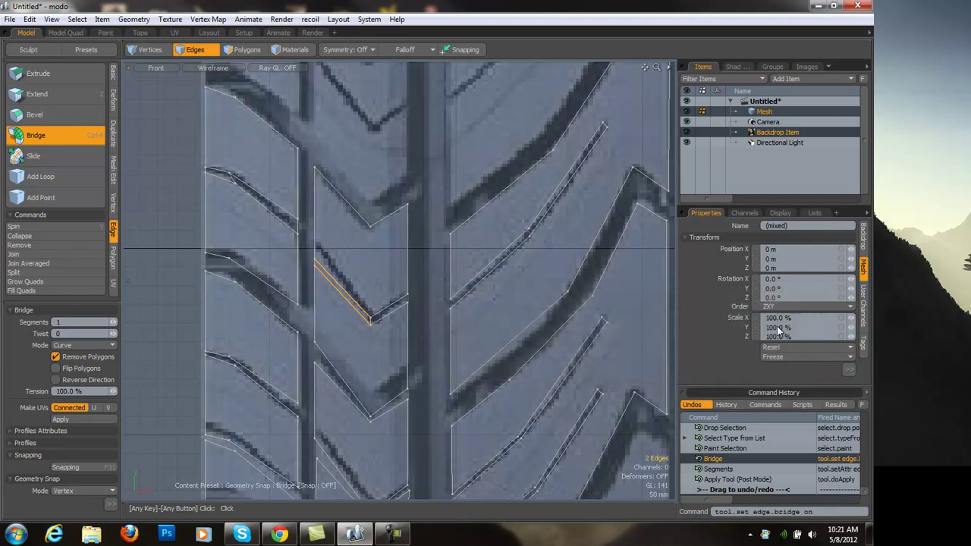
Bridge the two short slanted edges of the chevron's thin V-shaped groove, and clear the selection.
key("space")
left_click(427, 308)
left_click_drag(342, 315, 378, 317, "ctrl+alt")
scroll(379, 317, "up", 2)
left_click_drag(424, 292, 455, 295)
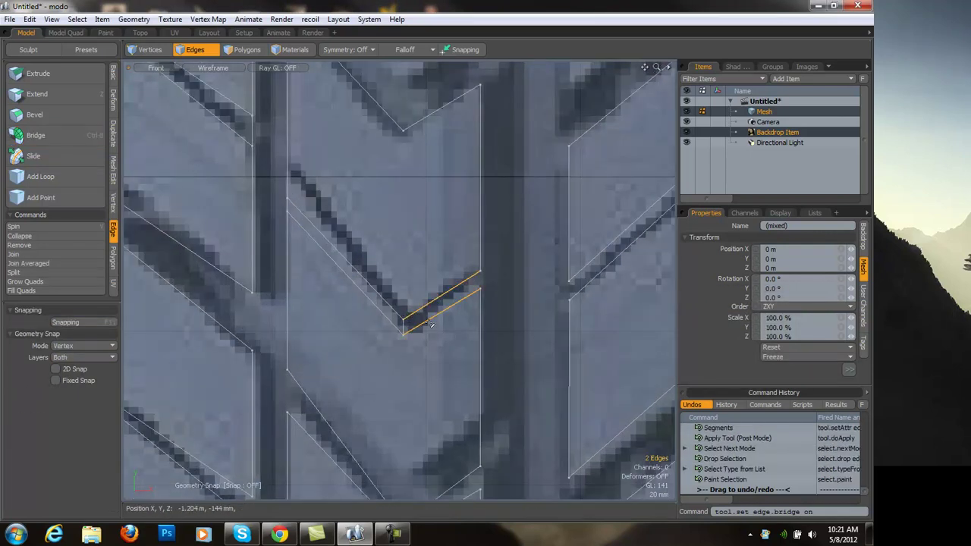
key("ctrl+b")
key("space")
left_click(500, 319)
Bridge the facing vertical edges across the channel between the negative-X shoulder block and the chevron block, three edges per side.
mouse_move(509, 313)
left_mouse_down("ctrl+alt")
mouse_move(318, 189)
mouse_move(327, 235)
mouse_move(361, 228)
left_mouse_up("ctrl+alt")
left_click(338, 262, "shift")
mouse_move(348, 307)
left_mouse_down("ctrl+alt")
mouse_move(372, 307)
mouse_move(364, 379)
left_mouse_up("ctrl+alt")
left_click(367, 302, "shift")
key("ctrl+b")
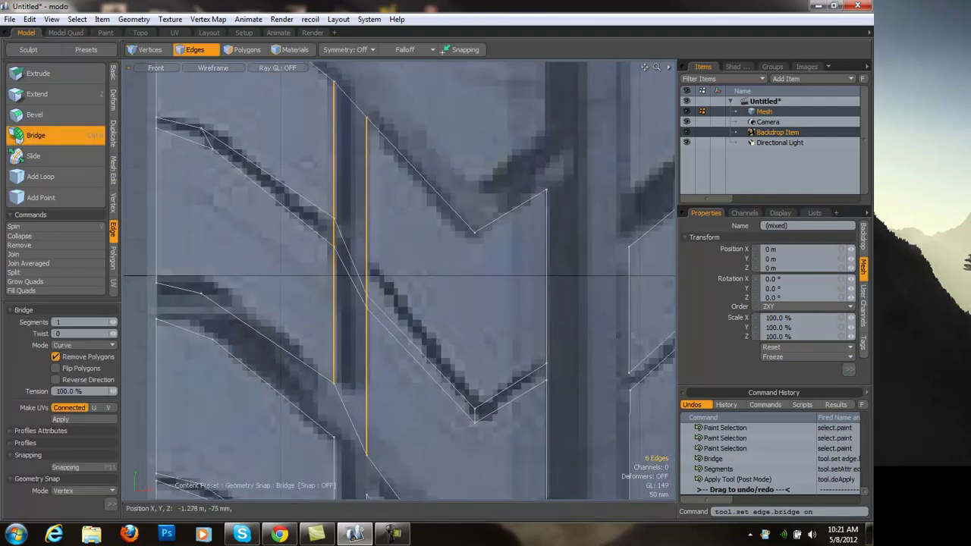
left_click_drag(596, 329, 521, 314, "alt+shift")
left_click_drag(522, 314, 477, 301, "ctrl+alt")
key("space")
left_click(490, 308)
mouse_move(477, 301)
left_mouse_down("alt+shift")
mouse_move(485, 303)
mouse_move(446, 270)
left_mouse_up("alt+shift")
left_click(431, 242)
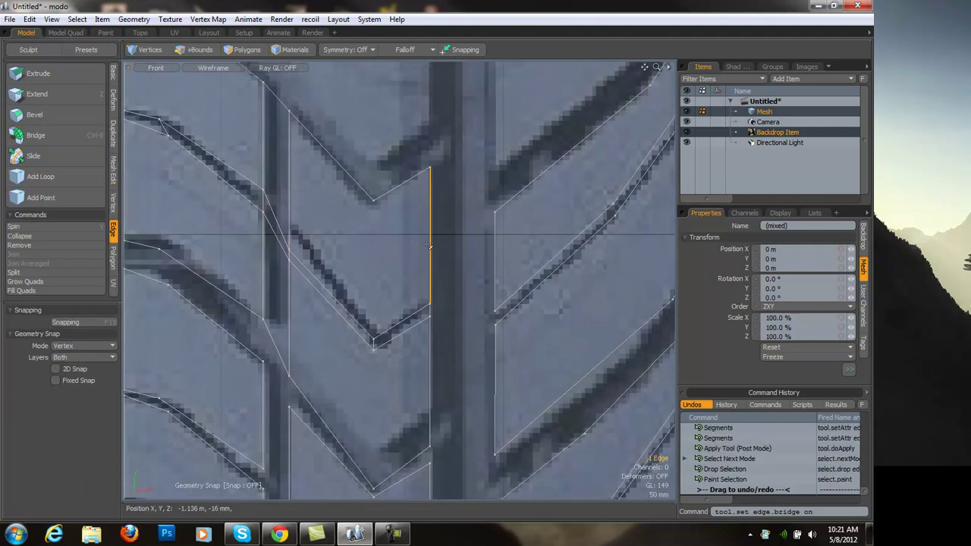
left_click(429, 313, "shift")
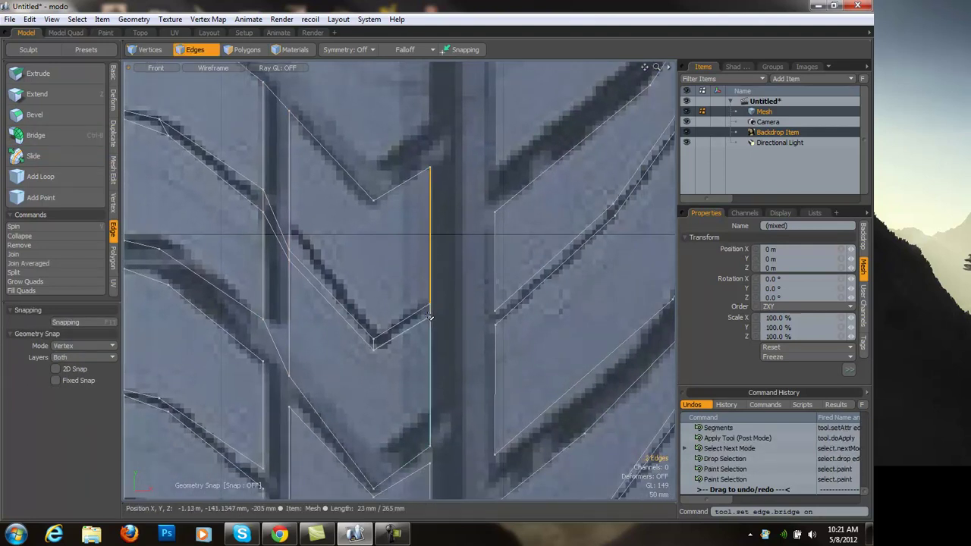
left_click(432, 360)
Bridge both segments of the thin diagonal groove in the large block beside the chevron, and clear the selection.
left_click(507, 279)
left_click(515, 292)
left_click(519, 302, "shift")
left_click_drag(499, 284, 361, 342, "alt+shift")
left_click(510, 241)
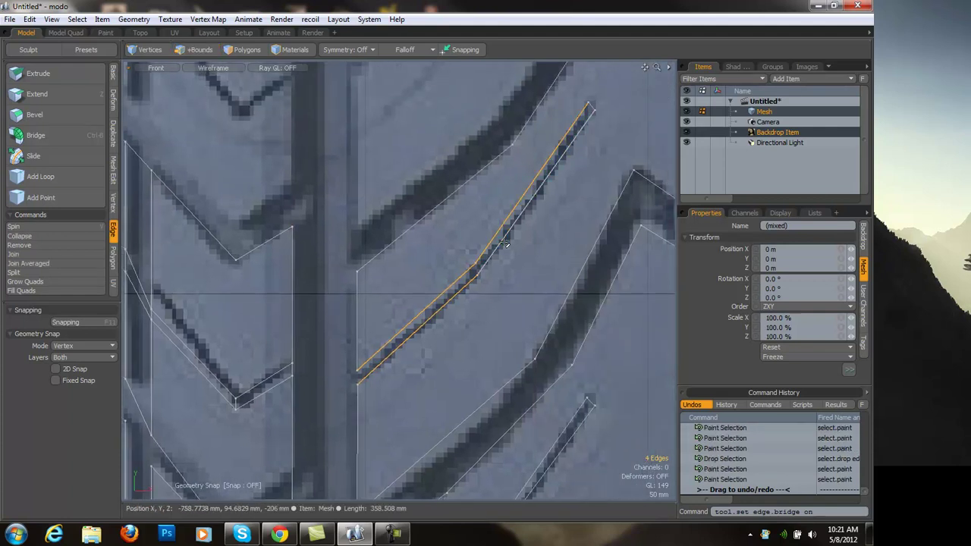
key("ctrl+b")
key("space")
left_click(316, 330)
scroll(315, 328, "down", 3)
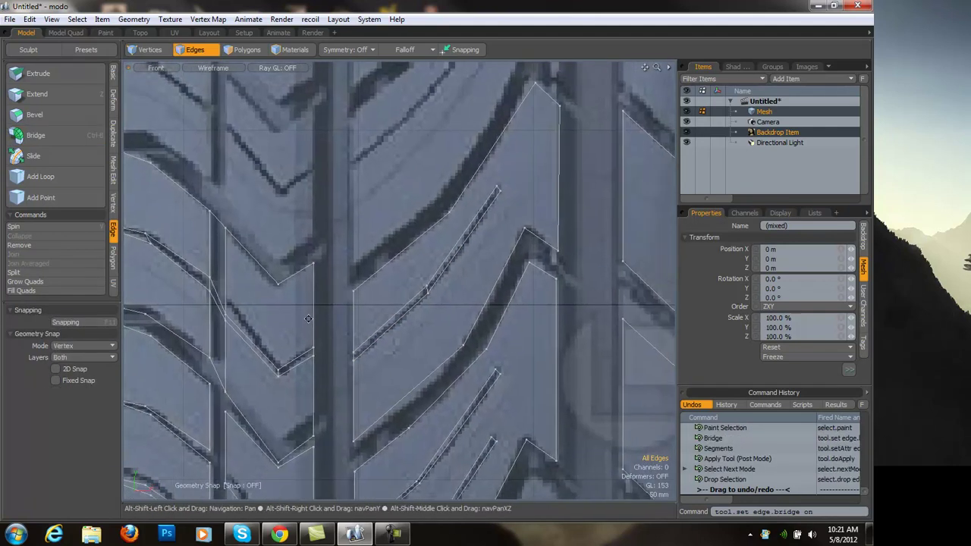
left_click_drag(305, 325, 311, 313, "alt+shift")
left_click(319, 301)
left_click(356, 307, "shift")
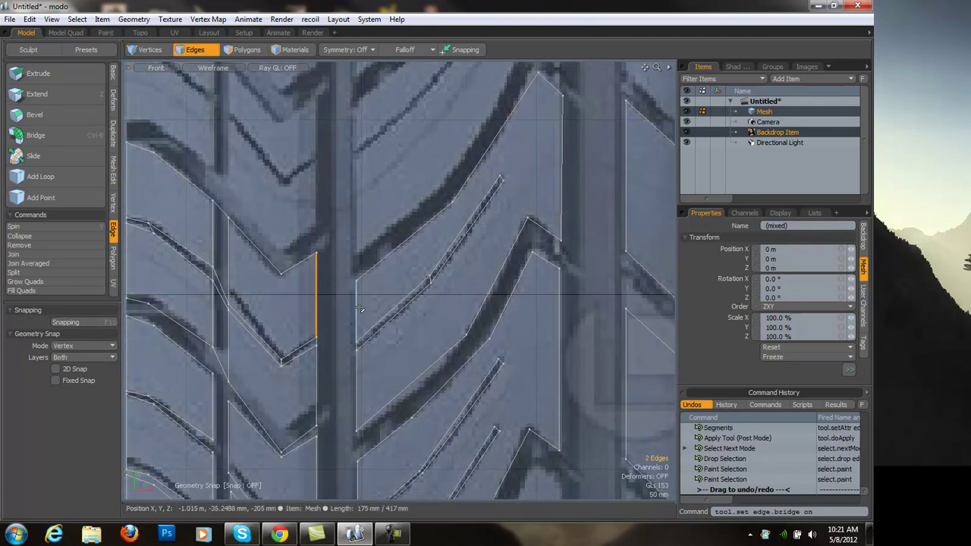
key("Up")
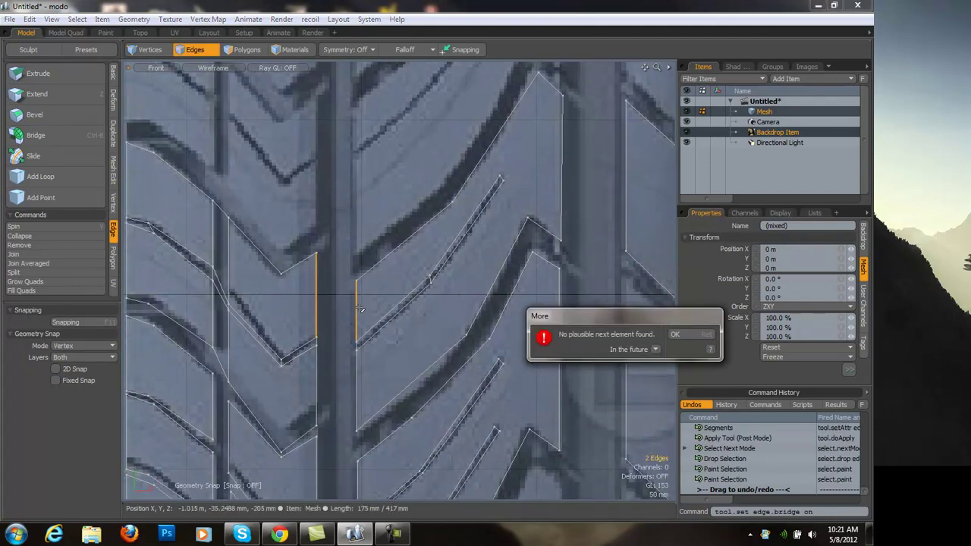
left_click(331, 309)
left_click(316, 307)
left_click_drag(320, 342, 300, 350, "shift")
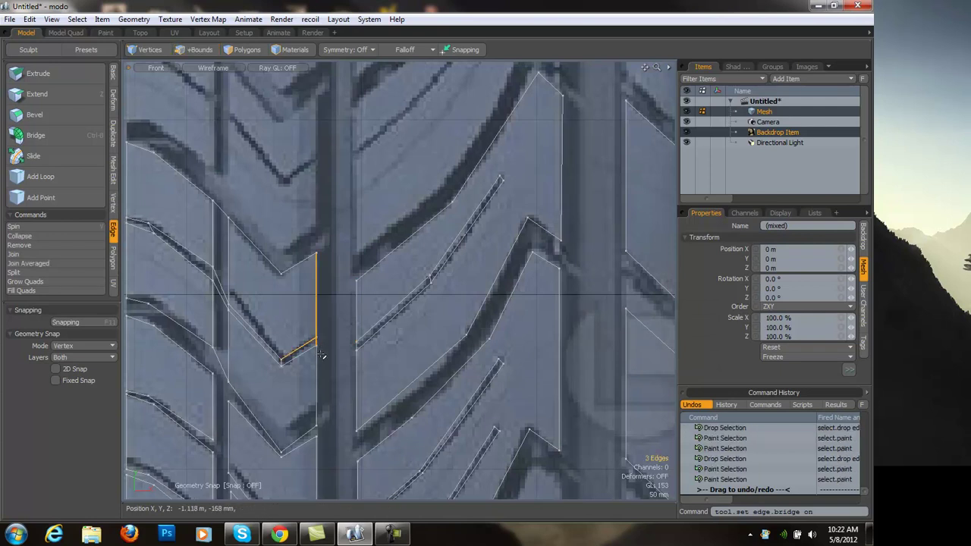
right_click_drag(301, 331, 302, 350, "shift")
left_click(301, 348, "ctrl")
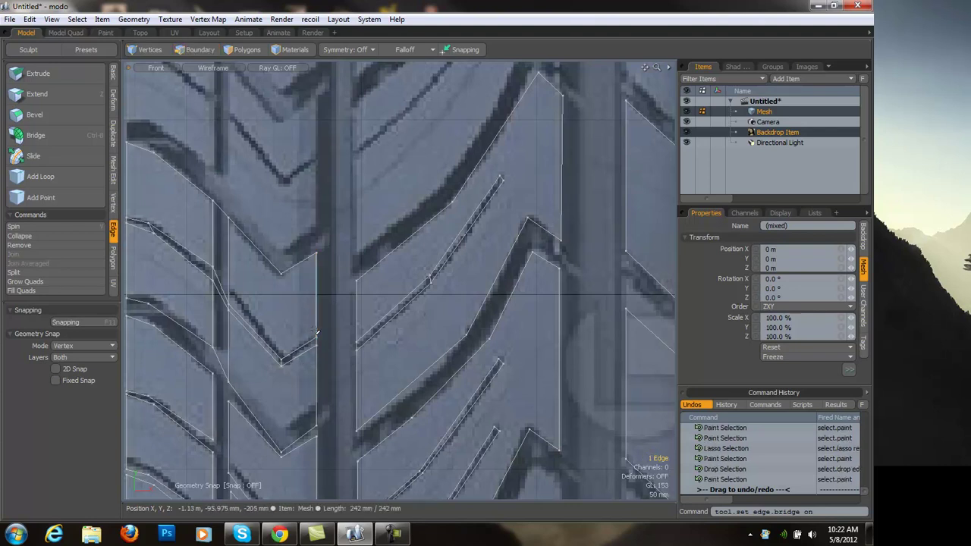
left_click(303, 345, "ctrl")
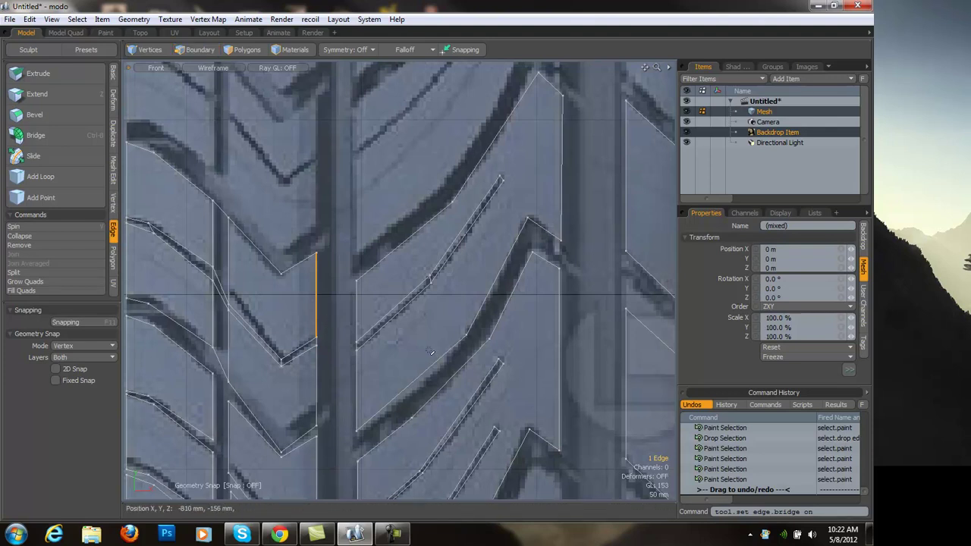
Bridge the facing vertical edges across the wide channel between the chevron block and the large diagonal block.
left_click(327, 294)
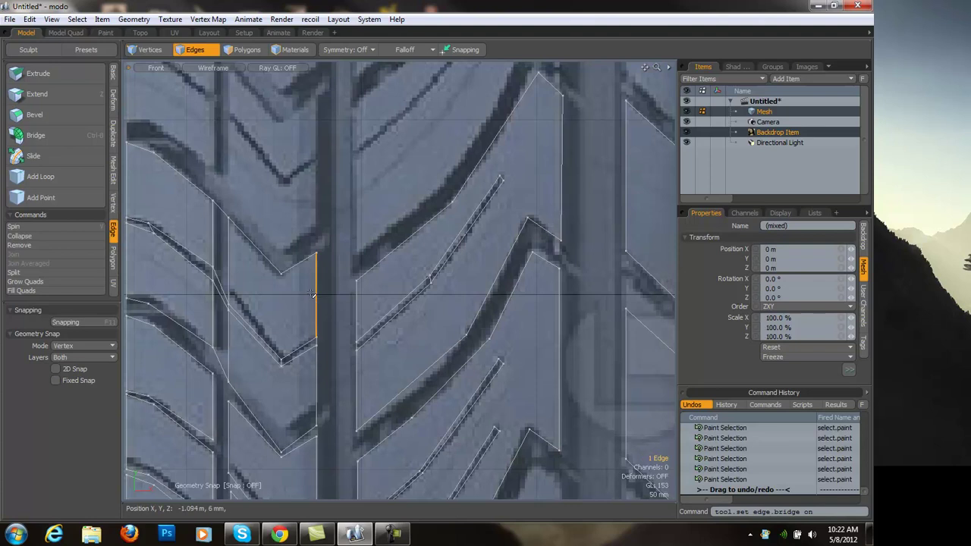
scroll(313, 323, "up", 3)
left_click_drag(339, 332, 322, 331, "shift")
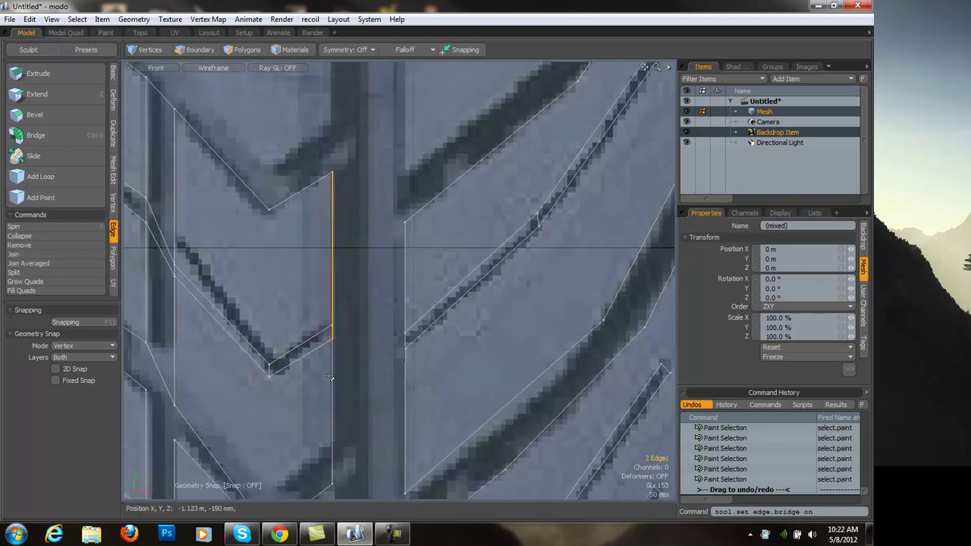
left_click(326, 388, "shift")
left_click(406, 379, "shift")
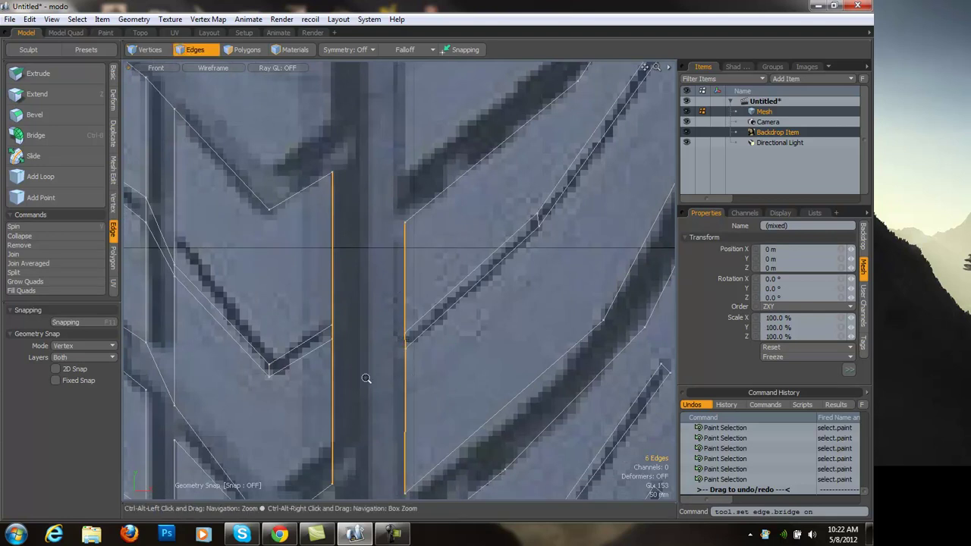
scroll(379, 379, "down", 2)
key("ctrl+b")
key("space")
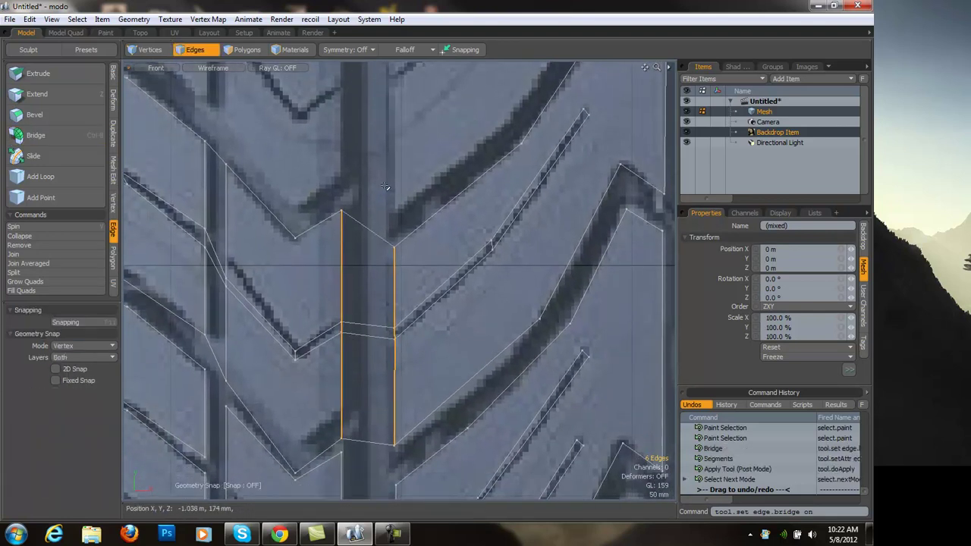
left_click(363, 349)
Bridge the vertical edges between the large negative-X diagonal block and the first central parallelogram block.
scroll(364, 350, "down", 3)
left_click_drag(364, 350, 342, 239, "alt")
left_click_drag(458, 198, 391, 312, "alt")
left_click_drag(442, 213, 531, 217, "ctrl+alt")
key("ctrl+b")
left_click(527, 206)
key("space")
left_click(482, 343)
Bridge the facing vertical edges across the narrow channel between the two central parallelogram blocks.
left_click_drag(483, 344, 382, 325, "ctrl+alt")
left_click_drag(383, 325, 425, 309, "alt+shift")
scroll(377, 356, "up", 2)
left_click_drag(417, 367, 200, 436, "alt+shift")
left_click_drag(401, 305, 334, 299, "ctrl+alt")
left_click_drag(489, 246, 520, 250)
key("ctrl+b")
left_click(537, 243)
key("space")
left_click(463, 182)
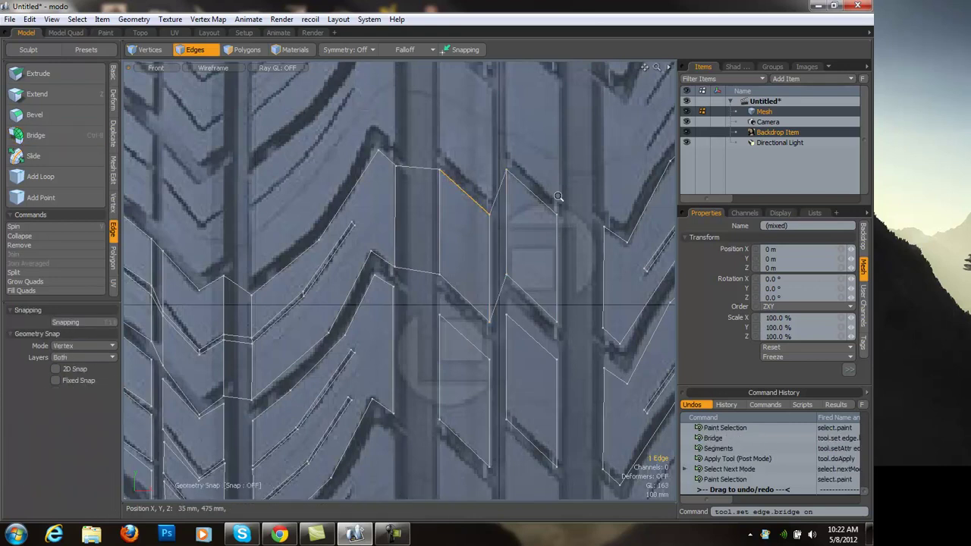
left_click_drag(475, 185, 411, 199, "alt+shift")
scroll(411, 198, "down", 1)
left_click_drag(483, 279, 528, 275, "shift")
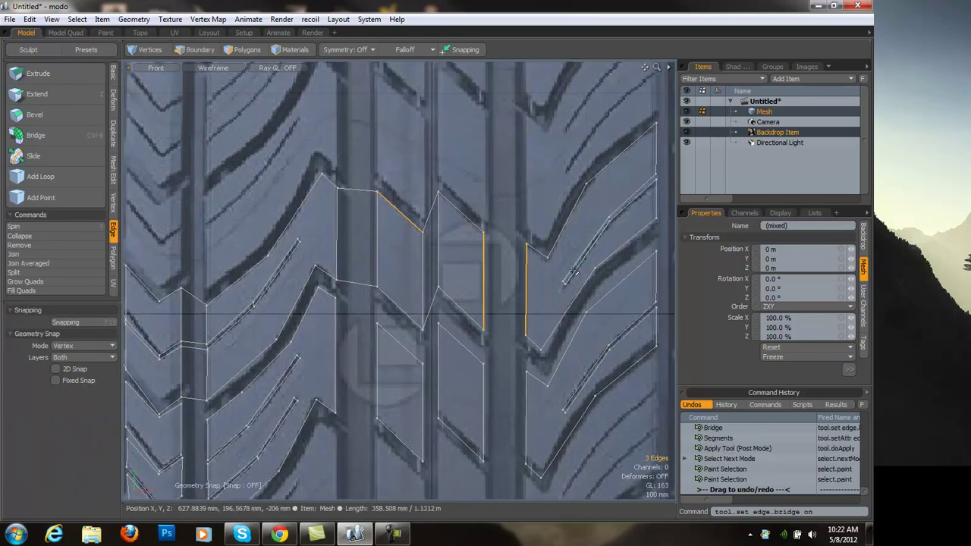
key("ctrl+b")
key("space")
key("space")
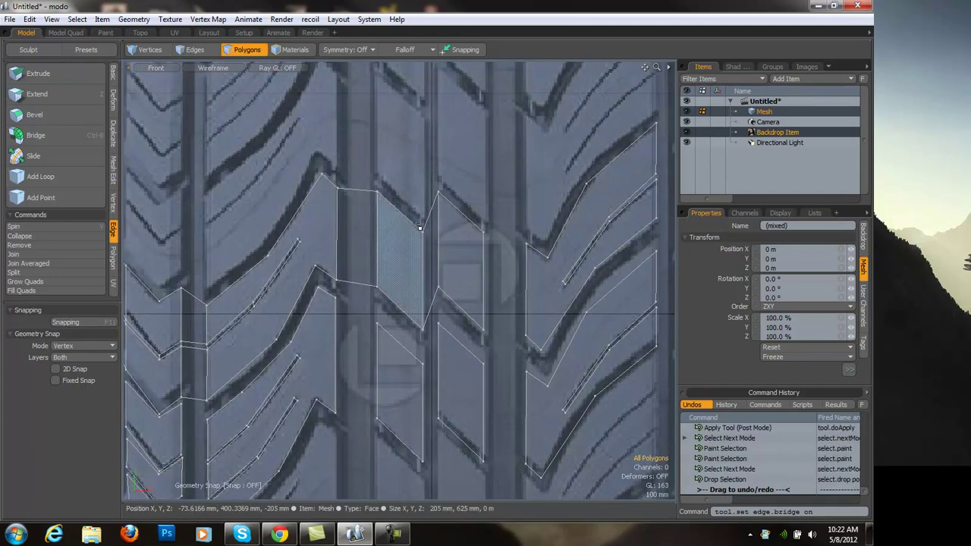
Bridge the vertical edges between the second central parallelogram block and the large positive-X diagonal block.
key("2")
left_click(489, 260)
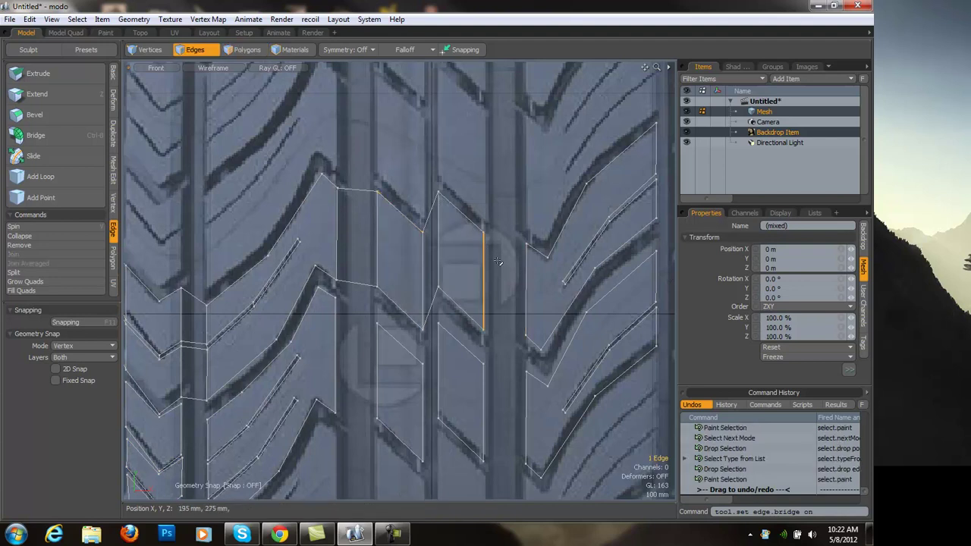
key("ctrl+b")
left_click(534, 275)
key("space")
left_click(508, 334)
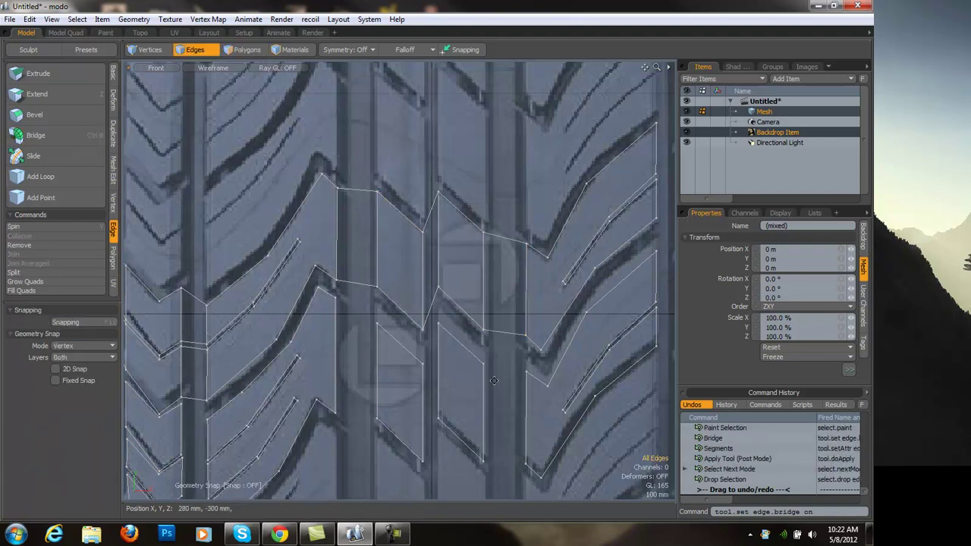
Bridge both segments of the thin diagonal groove in the large block on the positive-X side.
scroll(501, 348, "down", 1)
scroll(501, 319, "up", 2)
left_click(531, 274)
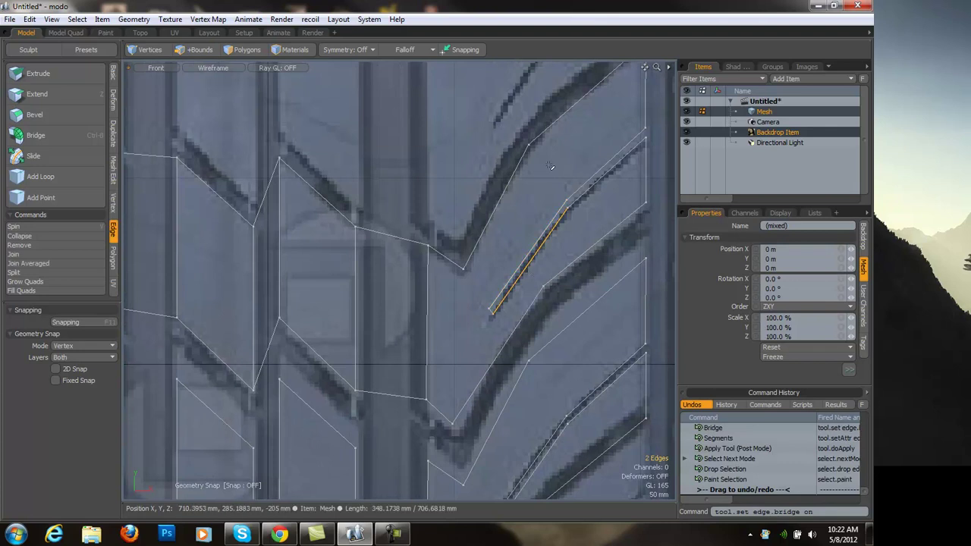
key("ctrl+b")
key("space")
left_click_drag(522, 159, 515, 160, "ctrl+alt")
left_click_drag(515, 160, 396, 181, "alt")
left_click(507, 154)
left_click(544, 144, "shift")
left_click_drag(510, 187, 525, 185, "ctrl+alt")
left_click(504, 157, "shift")
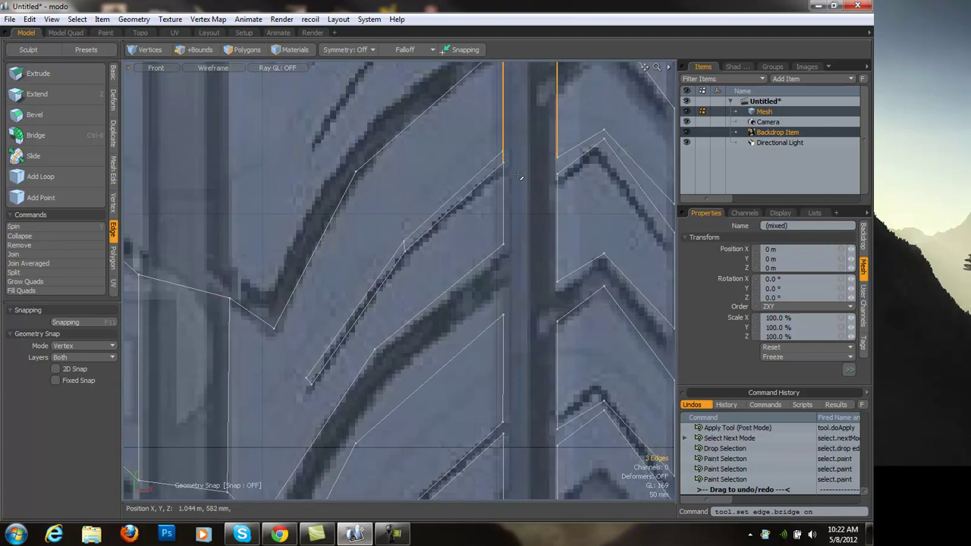
Bridge the edges across the thin V-shaped groove of the positive-X chevron block, and clear the selection.
mouse_move(558, 141)
left_mouse_down()
mouse_move(570, 176)
mouse_move(559, 197)
mouse_move(513, 214)
left_mouse_up()
left_click_drag(582, 176, 579, 211, "shift")
key("ctrl+b")
left_click(626, 205)
key("space")
left_click(501, 240)
Bridge the facing vertical edges across the wide channel between the large positive-X diagonal block and the chevron block.
left_click(473, 136)
left_click(515, 140, "shift")
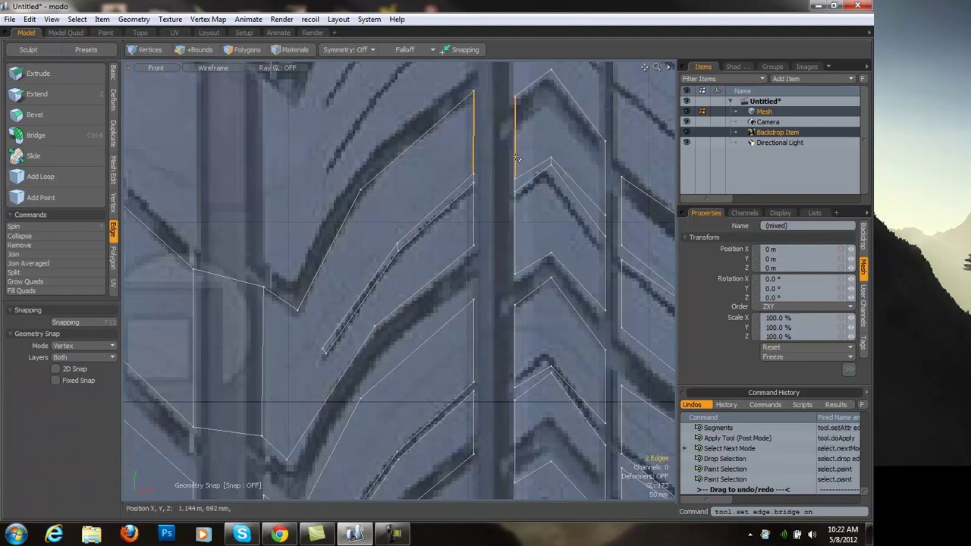
right_click_drag(446, 76, 447, 78)
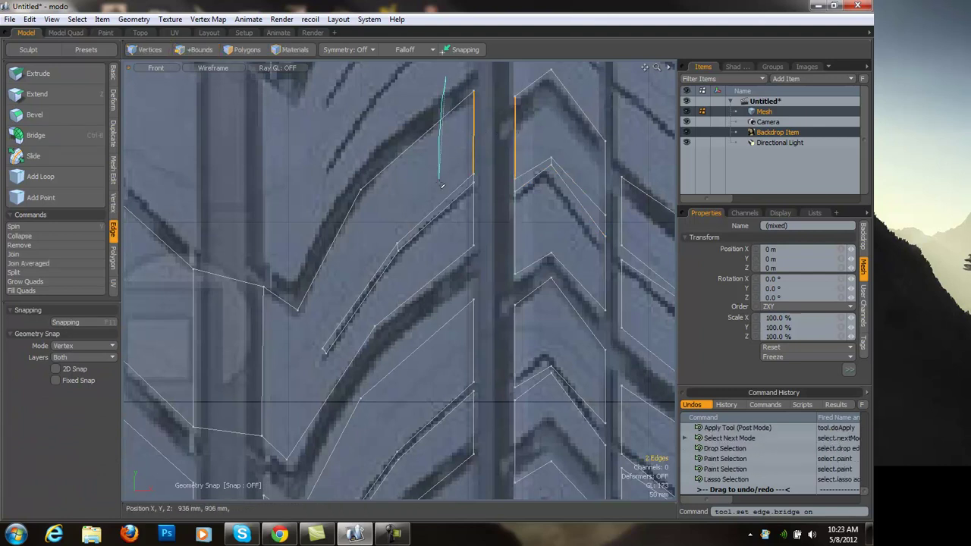
right_click_drag(515, 69, 514, 69)
key("ctrl+b")
key("space")
left_click(485, 276)
Bridge the edges across the thin curved groove in the outermost positive-X block, and clear the selection.
left_click_drag(485, 276, 378, 309, "alt")
scroll(378, 310, "up", 2)
mouse_move(520, 110)
right_mouse_down("shift")
mouse_move(518, 383)
mouse_move(557, 420)
mouse_move(588, 190)
mouse_move(576, 127)
right_mouse_up("shift")
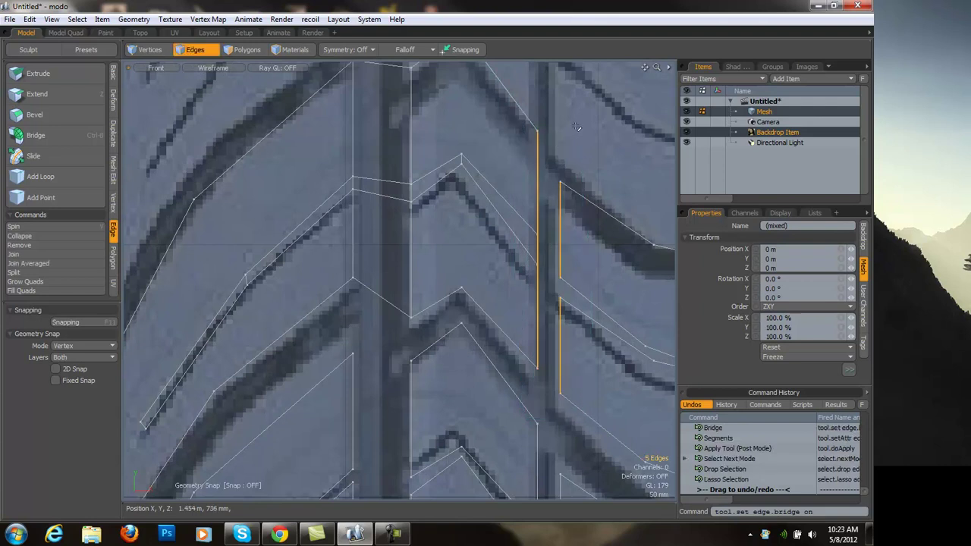
mouse_move(562, 278)
left_mouse_down("ctrl")
mouse_move(554, 305)
mouse_move(547, 302)
mouse_move(569, 332)
mouse_move(641, 368)
left_mouse_up("ctrl")
left_click(579, 177)
scroll(564, 303, "down", 1)
key("ctrl+b")
left_click(623, 273)
key("space")
left_click(497, 118)
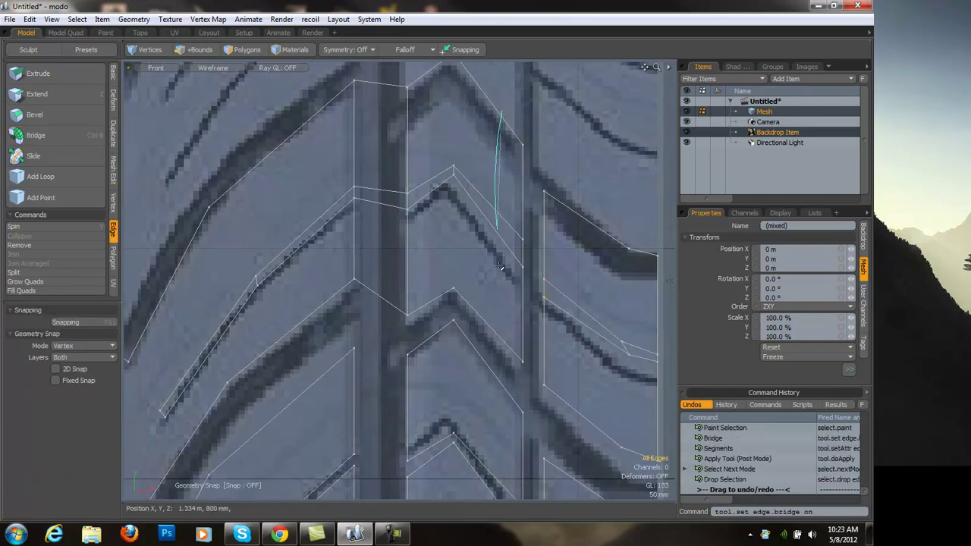
Bridge the facing vertical edges across the narrow channel between the positive-X chevron block and the outermost block.
mouse_move(508, 365)
right_mouse_down()
mouse_move(535, 368)
mouse_move(568, 174)
mouse_move(531, 121)
right_mouse_up()
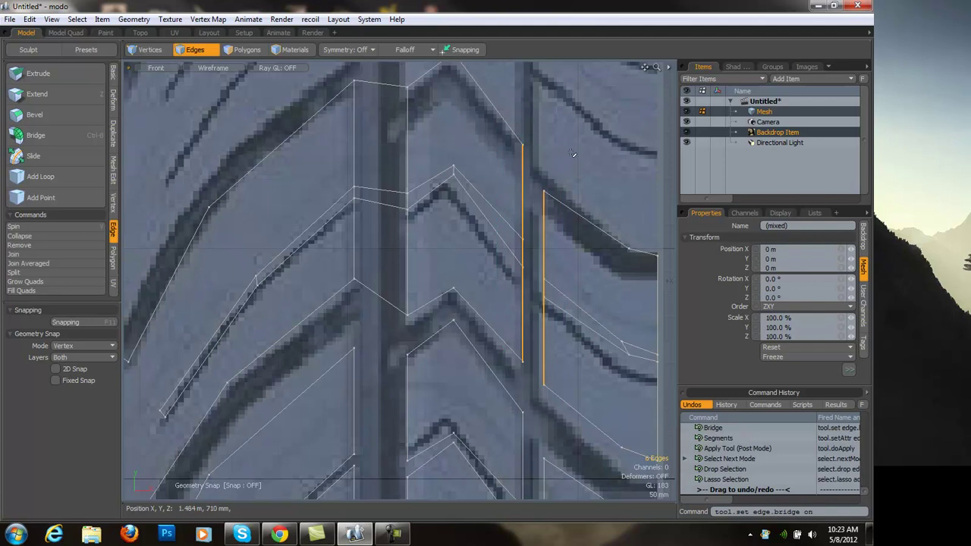
key("ctrl+b")
left_click(529, 251)
key("space")
left_click(522, 231)
Examine the bridged tread strip across its full width, including the blocks on the negative-X side.
left_click_drag(516, 223, 381, 262, "ctrl+alt")
left_click_drag(381, 262, 403, 221, "alt+shift")
left_click_drag(307, 270, 376, 256, "alt+shift")
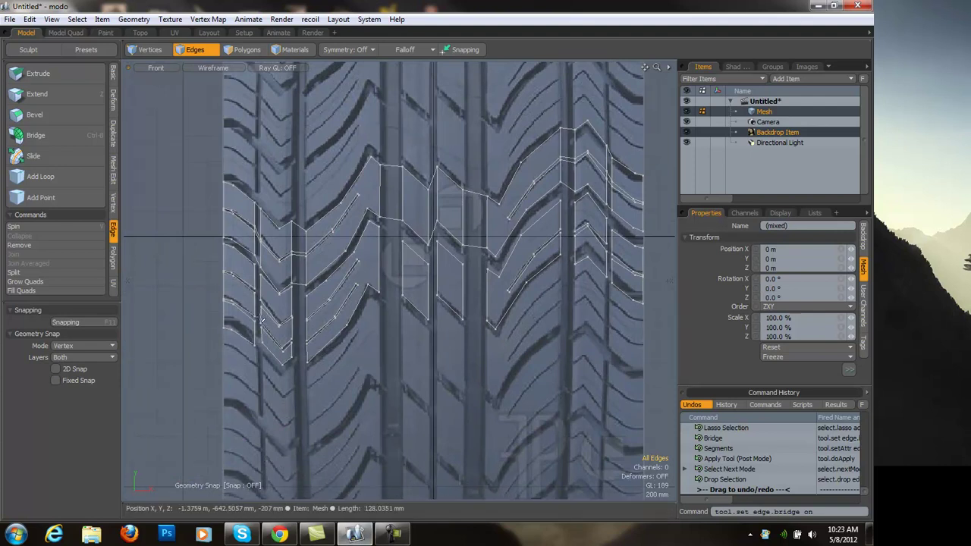
left_click_drag(324, 300, 343, 299, "ctrl+alt")
scroll(344, 300, "up", 2)
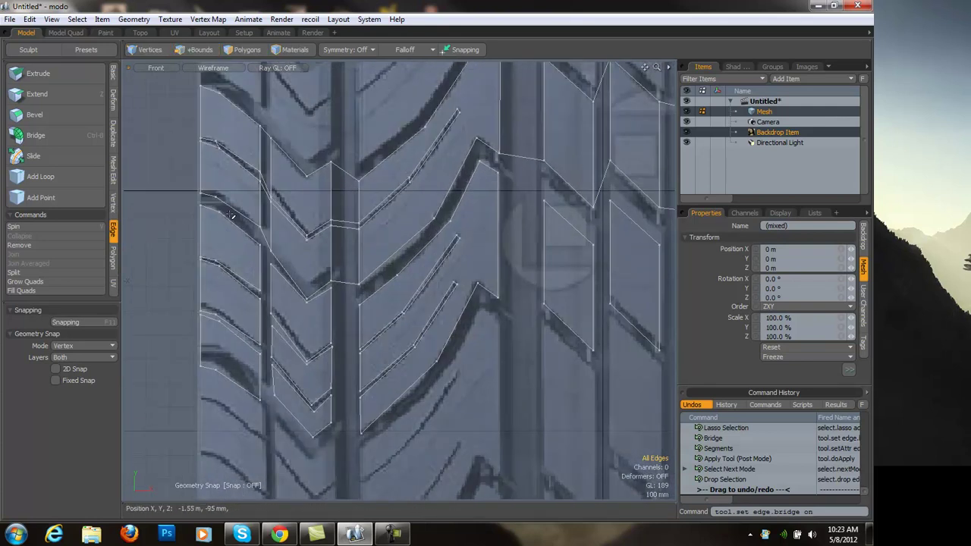
scroll(324, 296, "up", 1)
scroll(323, 296, "down", 2)
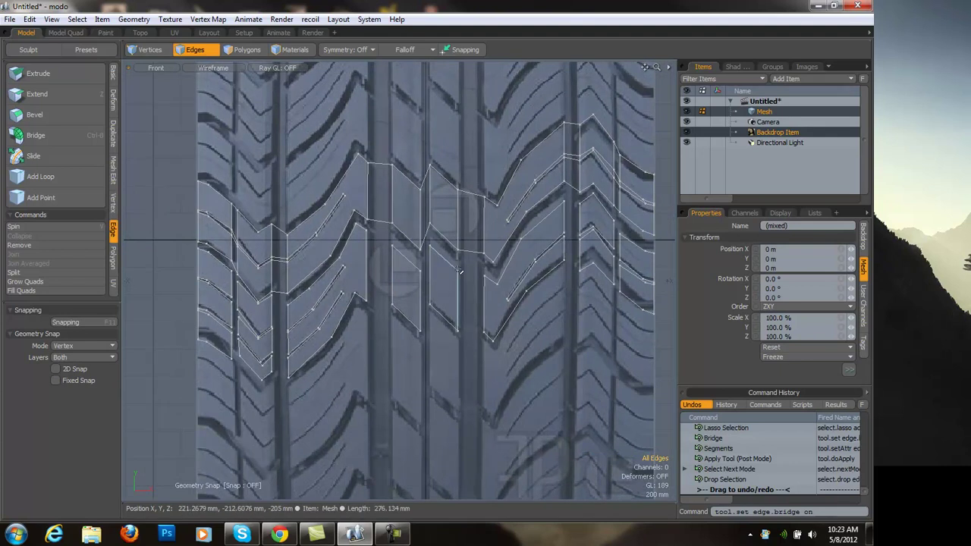
scroll(331, 397, "down", 2)
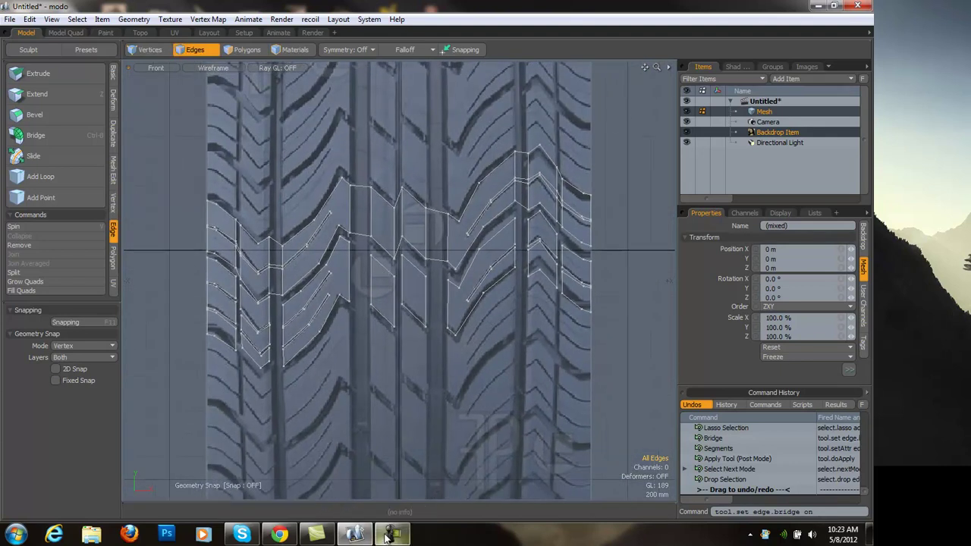